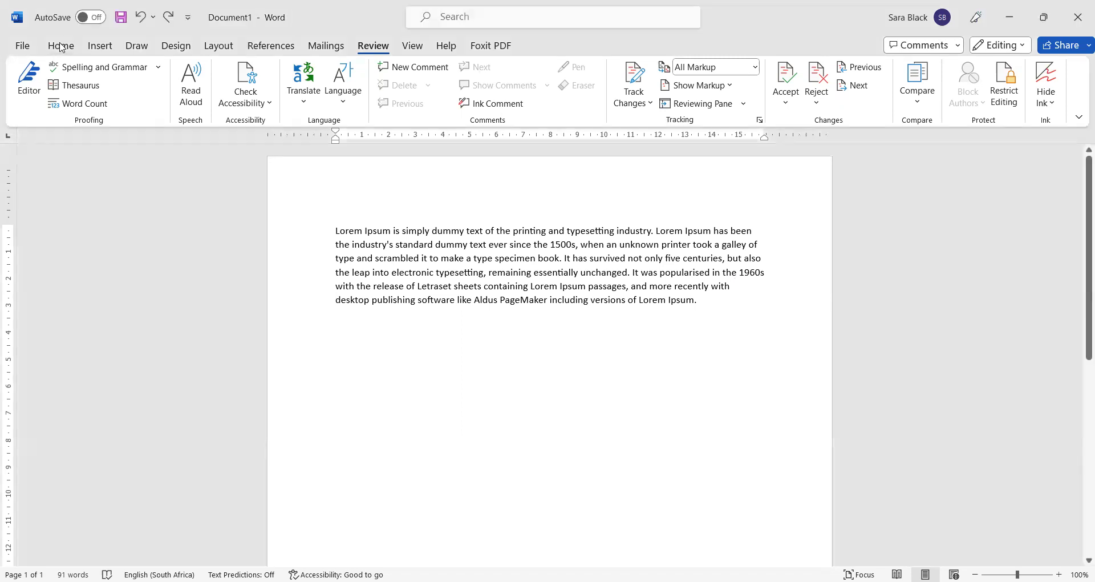
- Select the whole Lorem Ipsum paragraph and clear the selection again
left_click(61, 45)
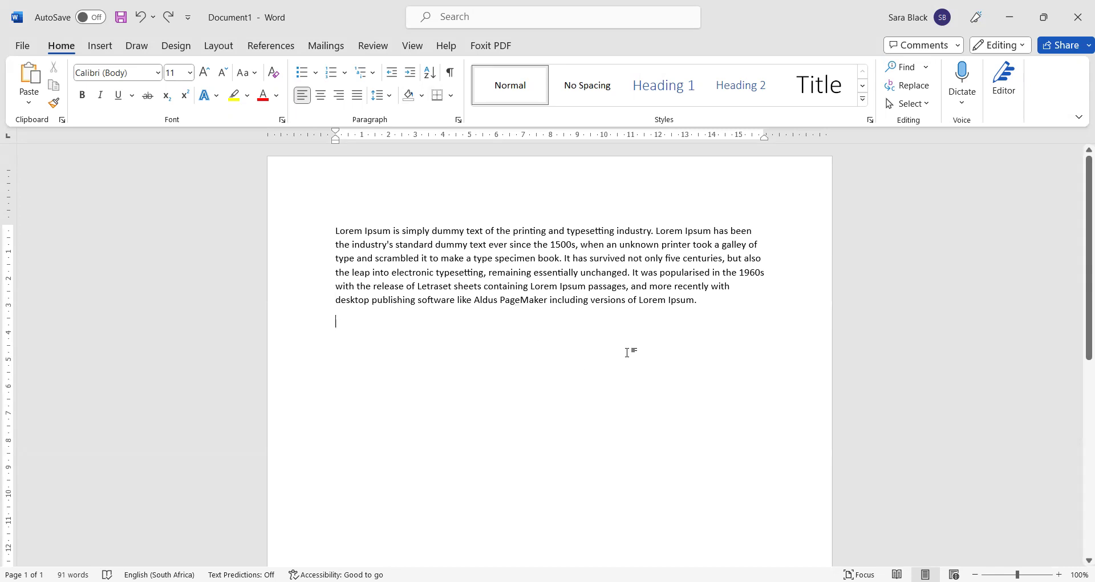
scroll(628, 352, "up", 3)
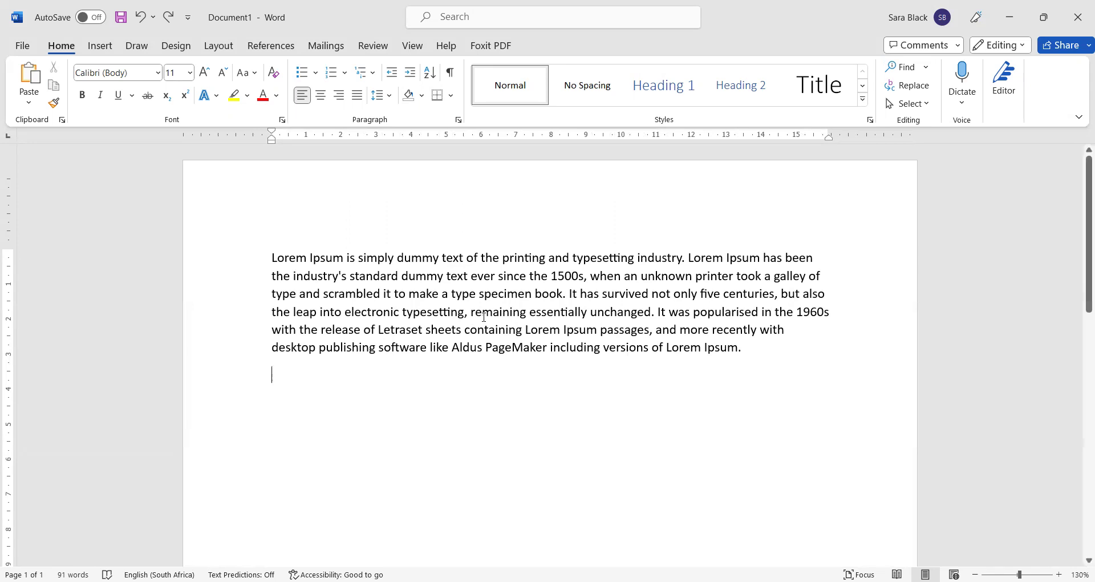
left_click(270, 256)
left_click_drag(271, 255, 745, 349)
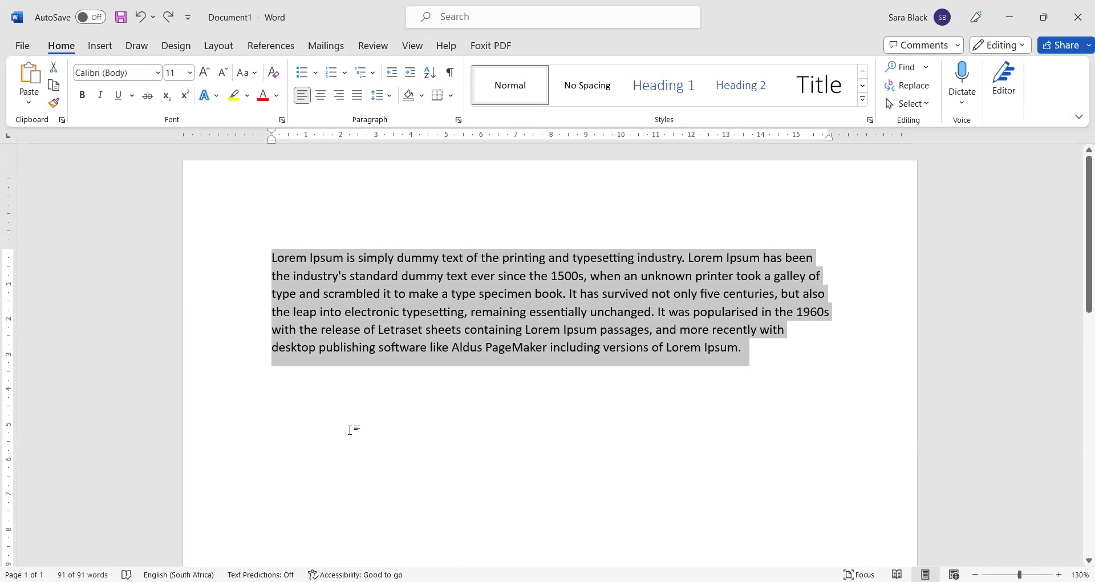
left_click(350, 429)
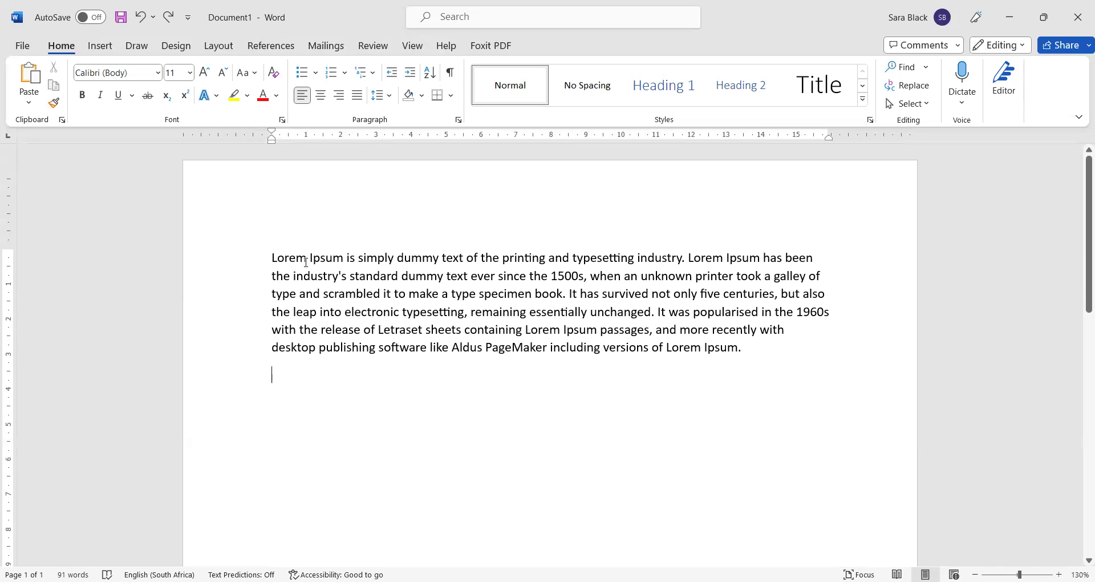
- Set the font of "Ipsum is simply dummy text of the printing and" in the first line to Times New Roman
left_click_drag(310, 257, 572, 258)
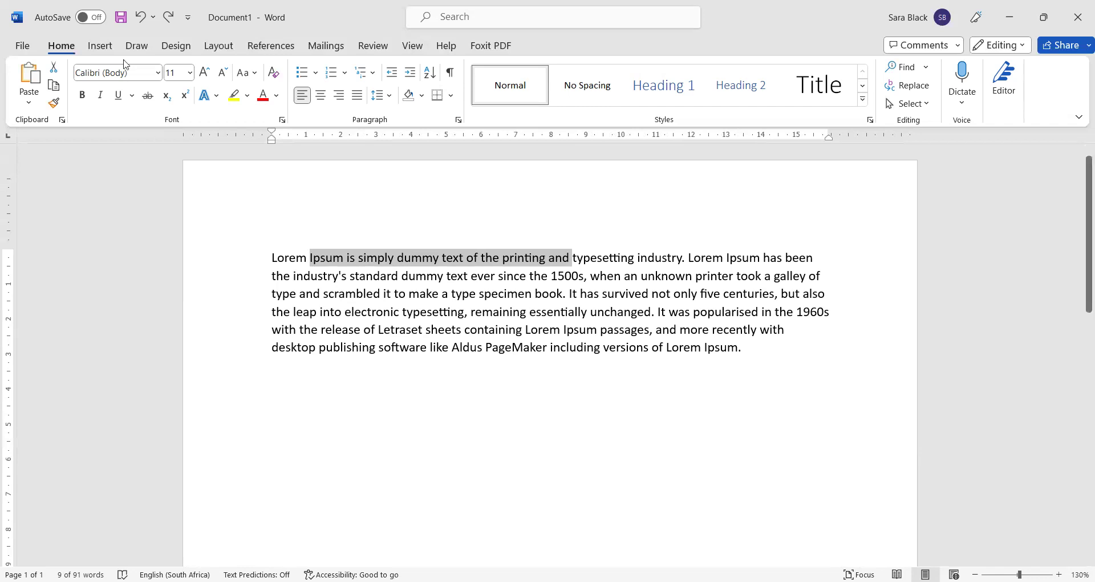
left_click(159, 73)
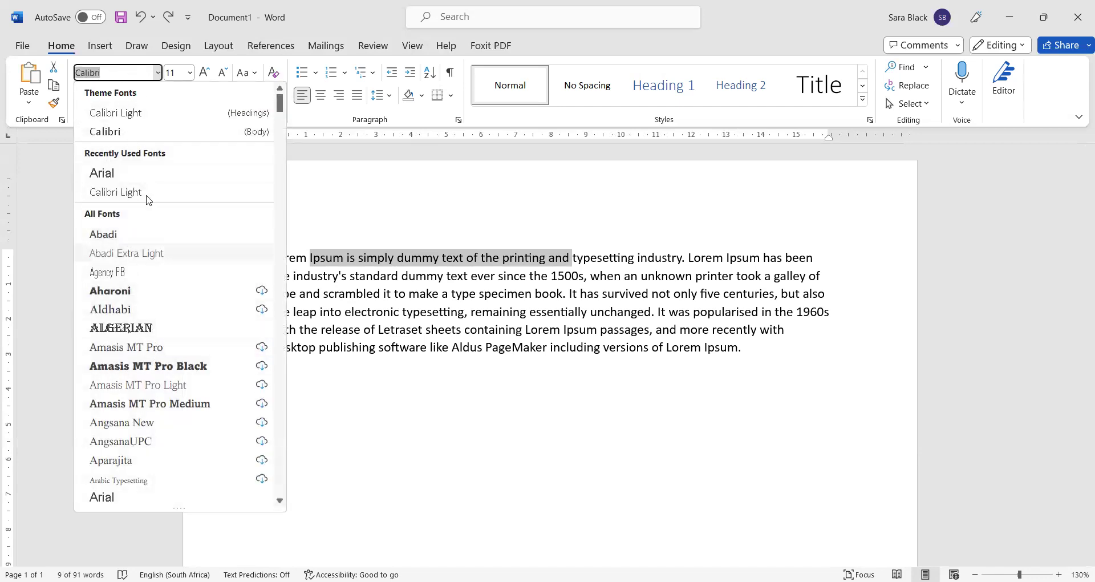
type("Times New Roman")
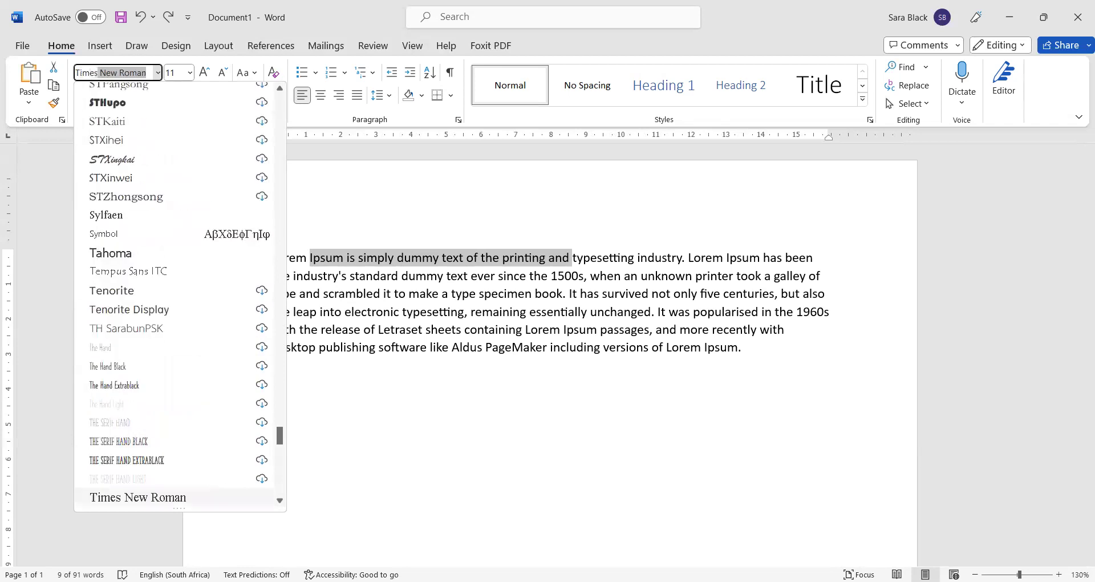
key("Return")
left_click(397, 267)
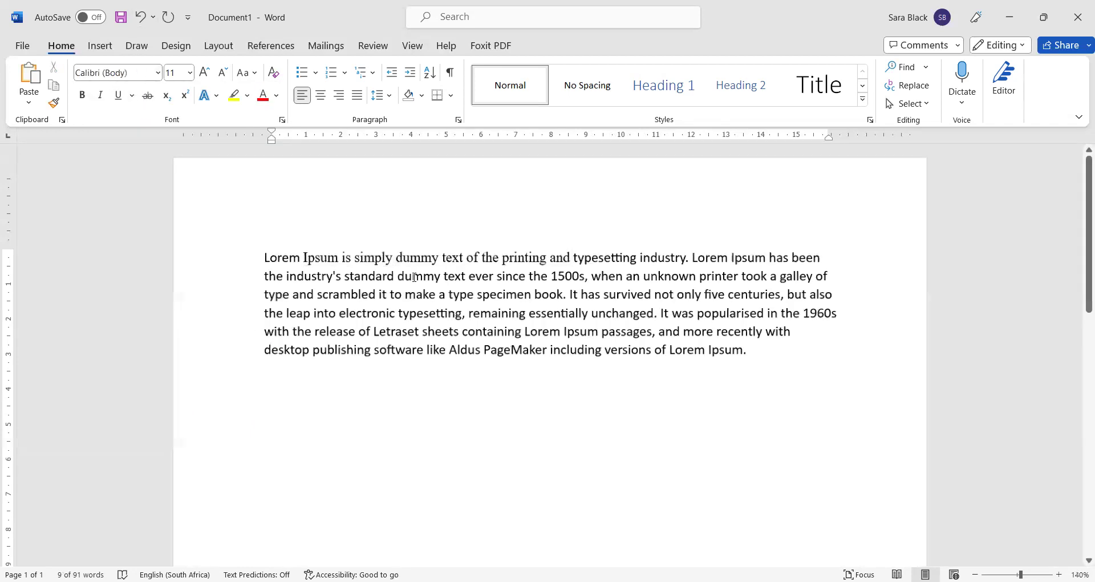
- Examine individual letters of the Times New Roman words and the Calibri text up close to compare their shapes
scroll(443, 252, "up", 8)
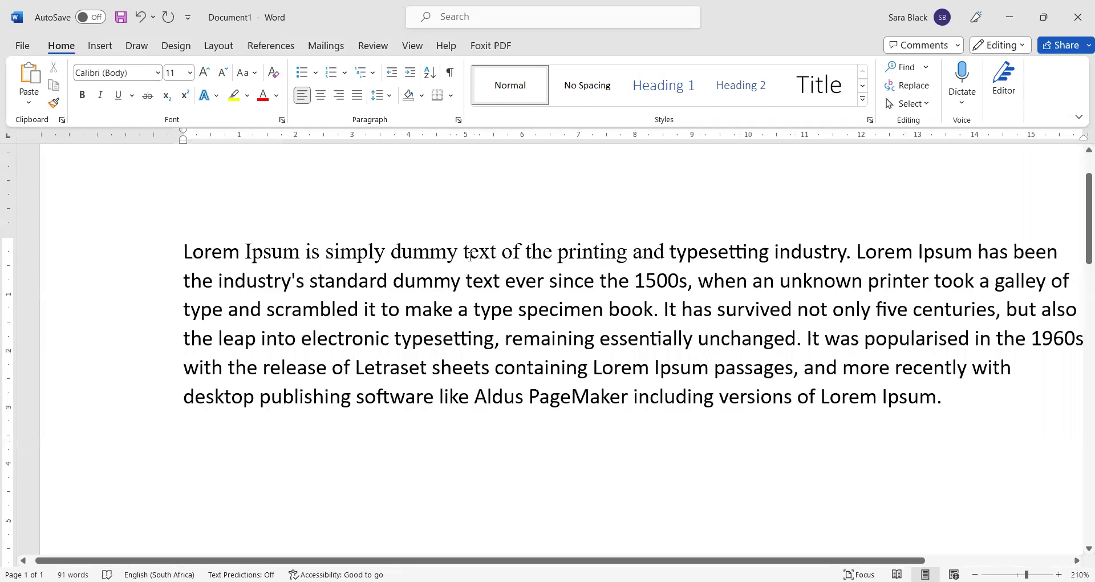
left_click_drag(464, 253, 470, 254)
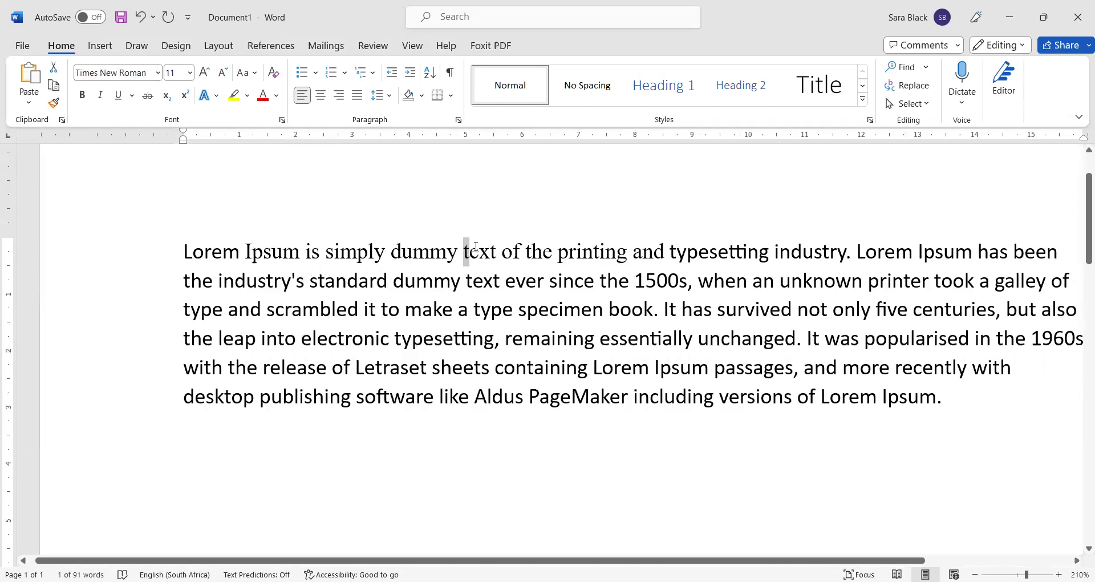
left_click(559, 254)
left_click_drag(562, 255, 568, 256)
scroll(566, 268, "up", 4)
scroll(567, 268, "up", 18)
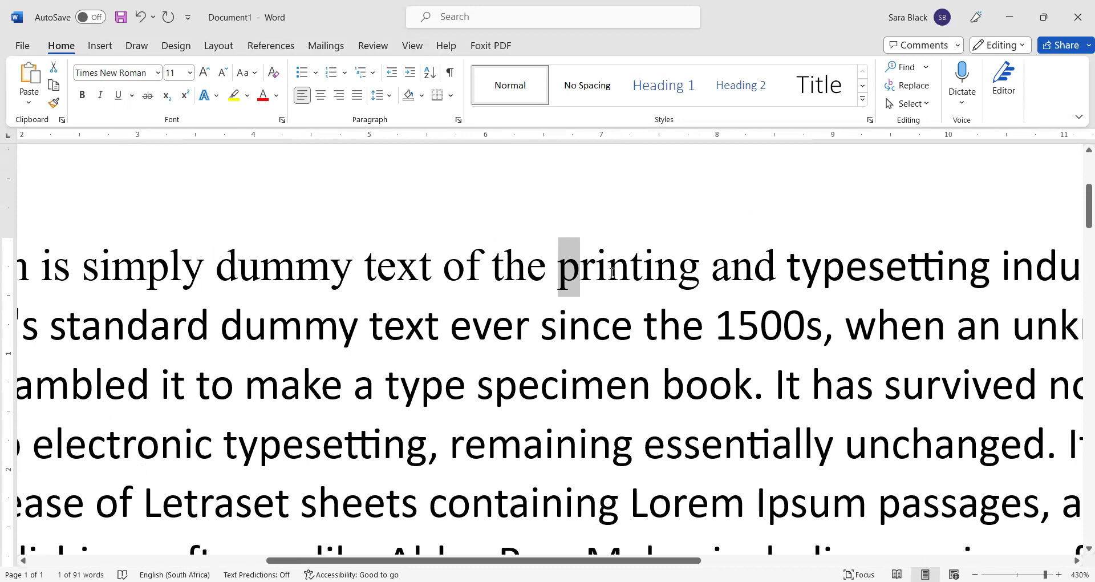
left_click_drag(610, 271, 627, 271)
left_click_drag(593, 450, 605, 447)
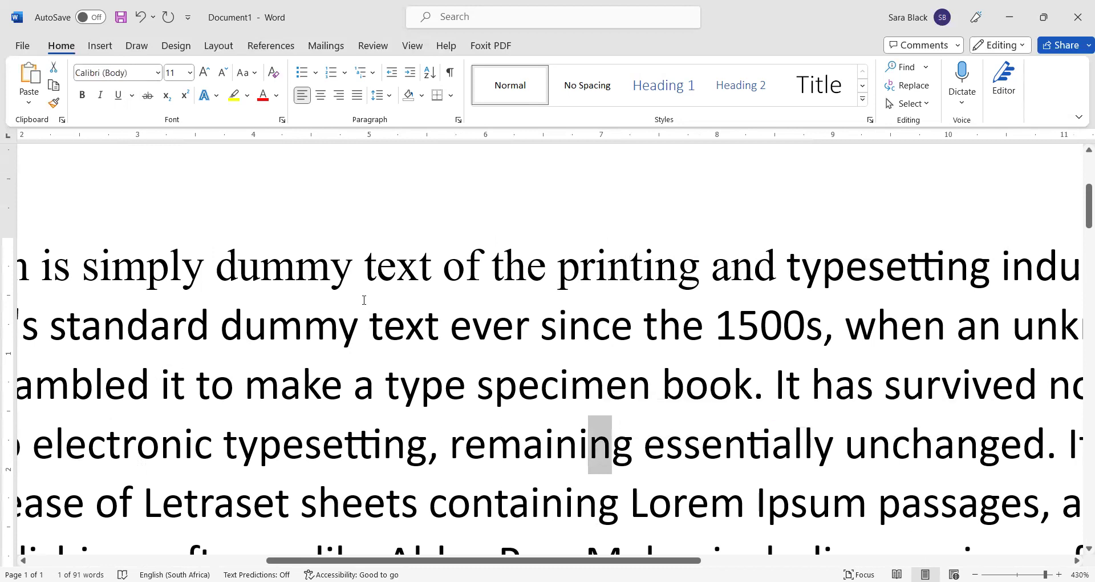
- Set the font of "Ipsum is simply dummy text" in the first line back to Calibri (Body)
scroll(80, 266, "down", 2)
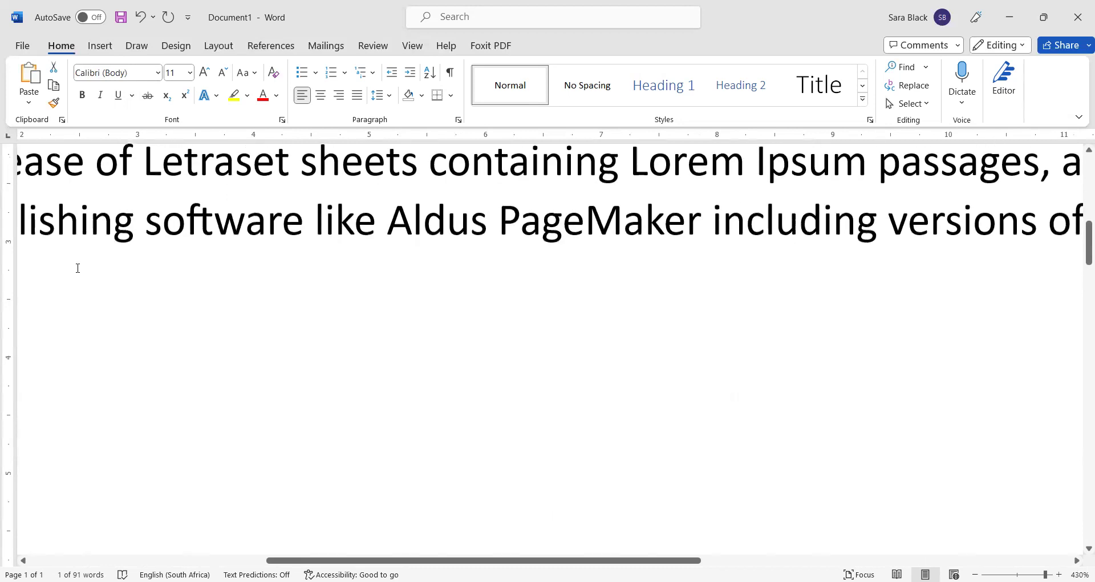
scroll(93, 255, "down", 3)
scroll(198, 256, "down", 10)
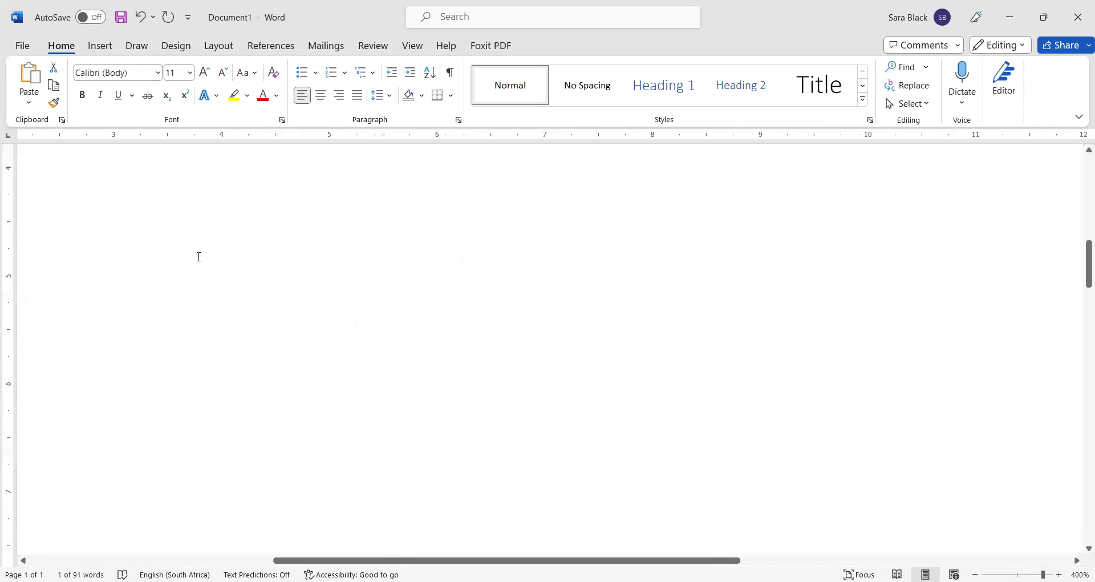
scroll(199, 257, "down", 12, "ctrl")
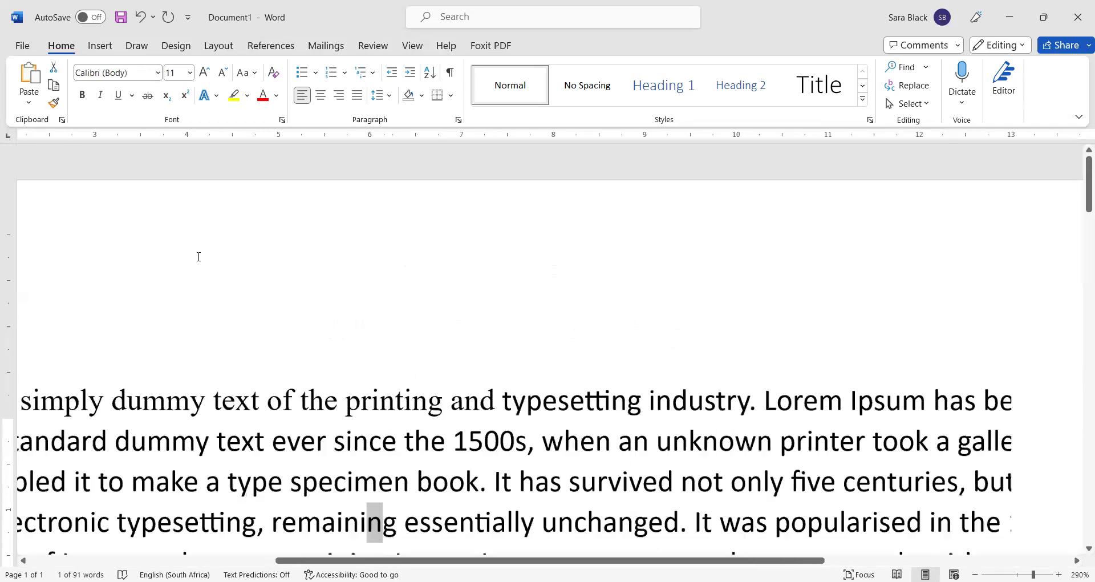
scroll(682, 399, "left", 8)
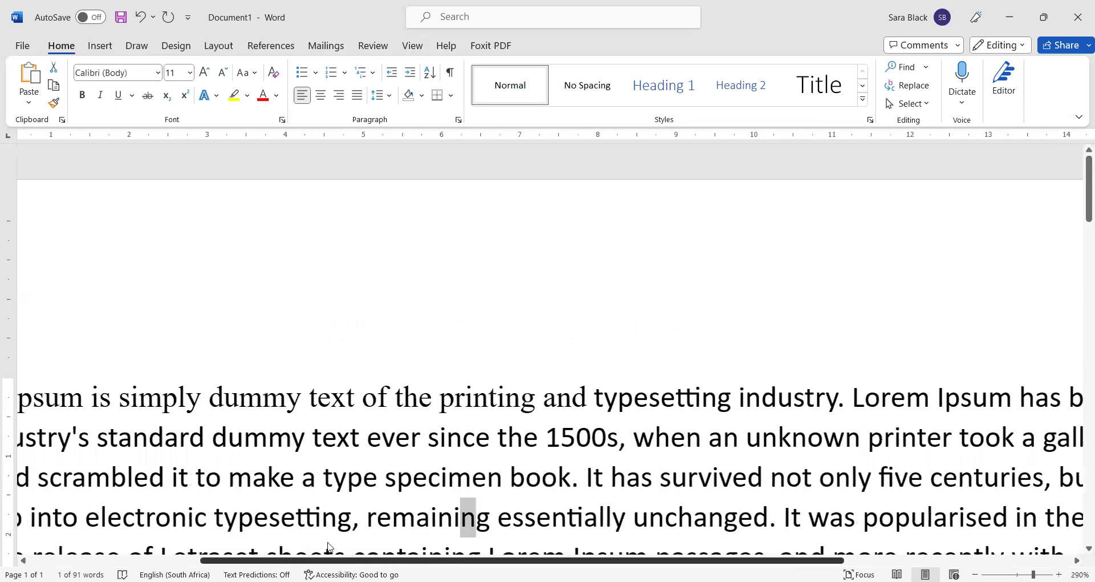
left_click_drag(639, 398, 288, 399)
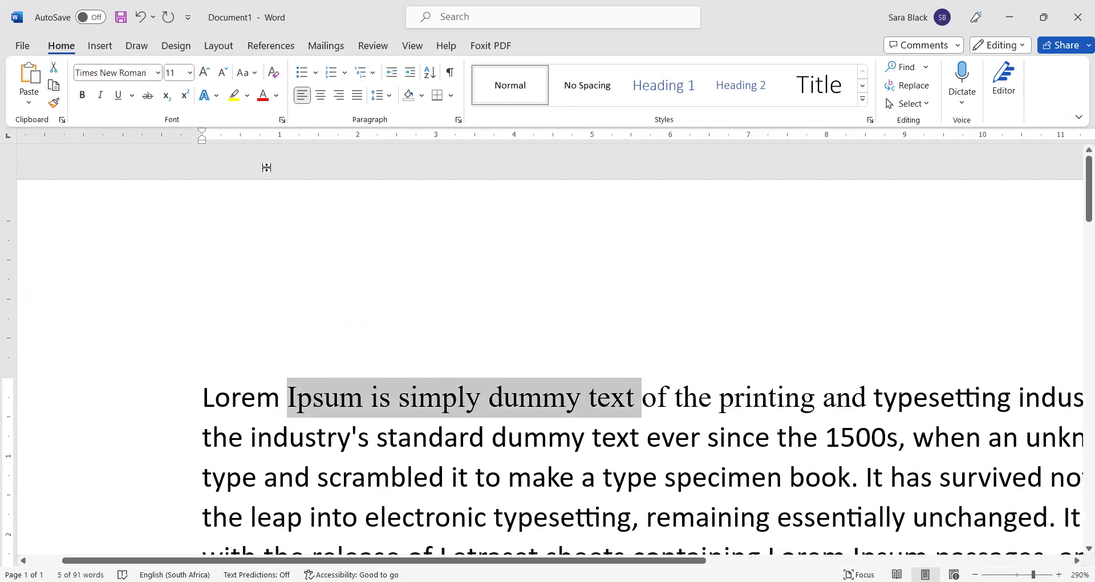
left_click(158, 72)
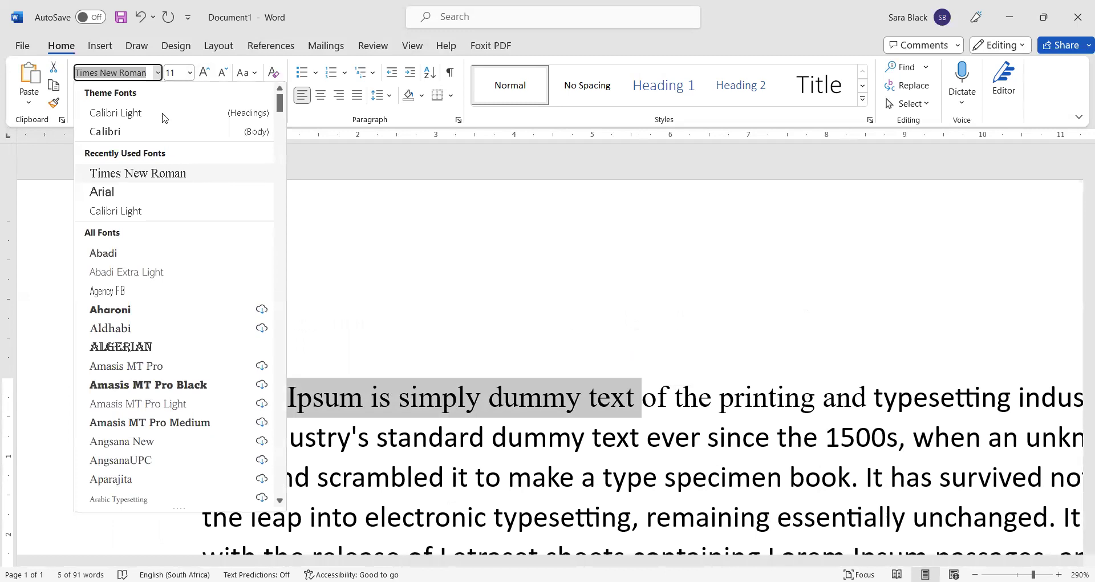
left_click(122, 130)
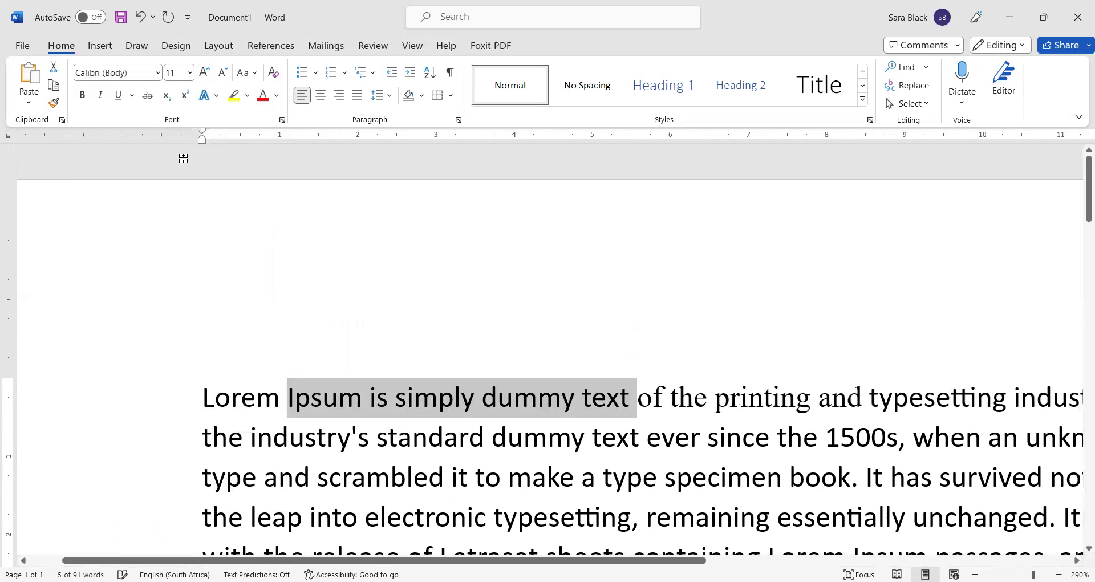
left_click(350, 453)
- Set the font of "dummy text of the printing and typesetting" in the first line to Calibri (Body)
left_click_drag(1011, 398, 484, 397)
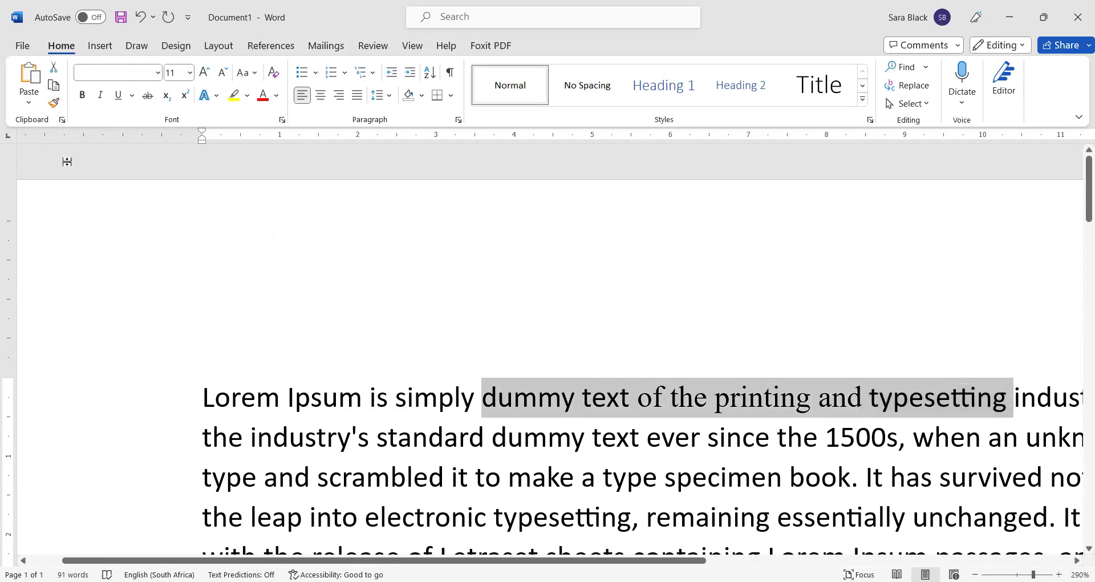
left_click(158, 73)
left_click(122, 131)
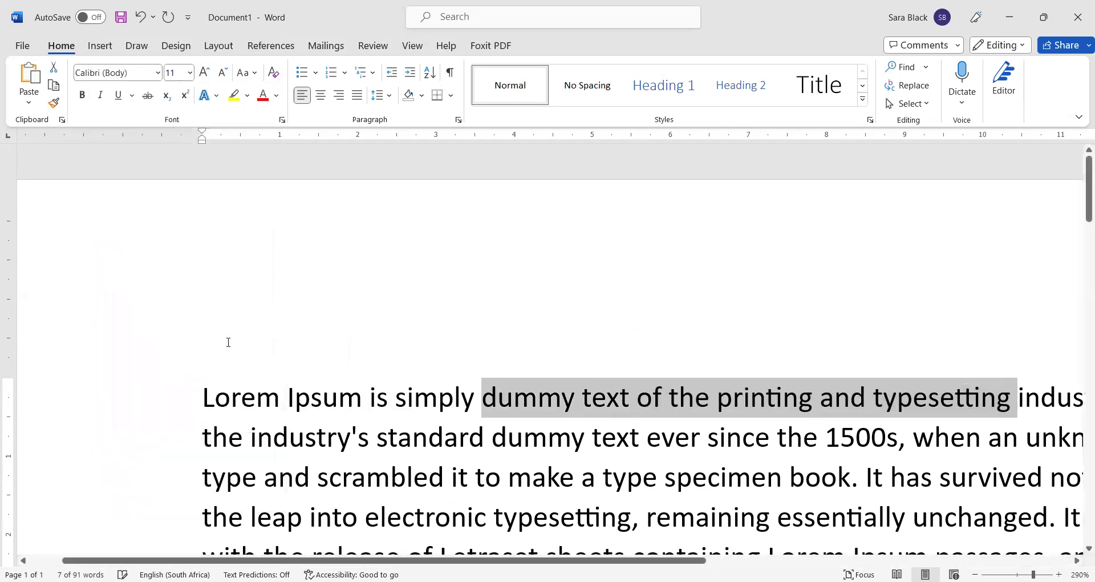
left_click(231, 397)
- Select the whole paragraph and look at the available fonts without choosing one
scroll(240, 393, "down", 4, "ctrl")
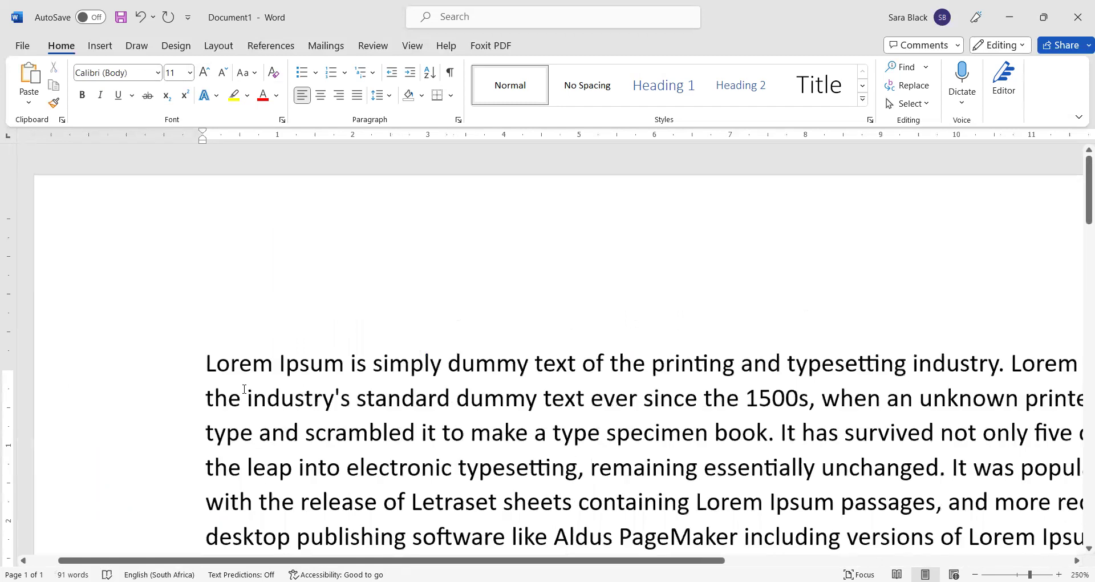
scroll(244, 388, "down", 3, "ctrl")
left_click_drag(369, 560, 458, 550)
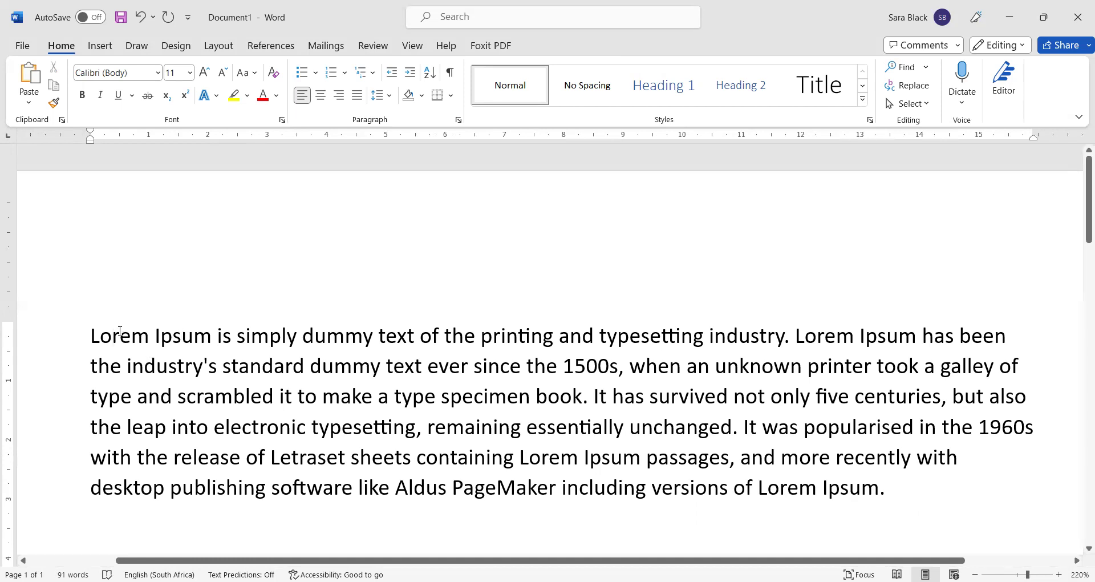
left_click_drag(121, 329, 814, 468)
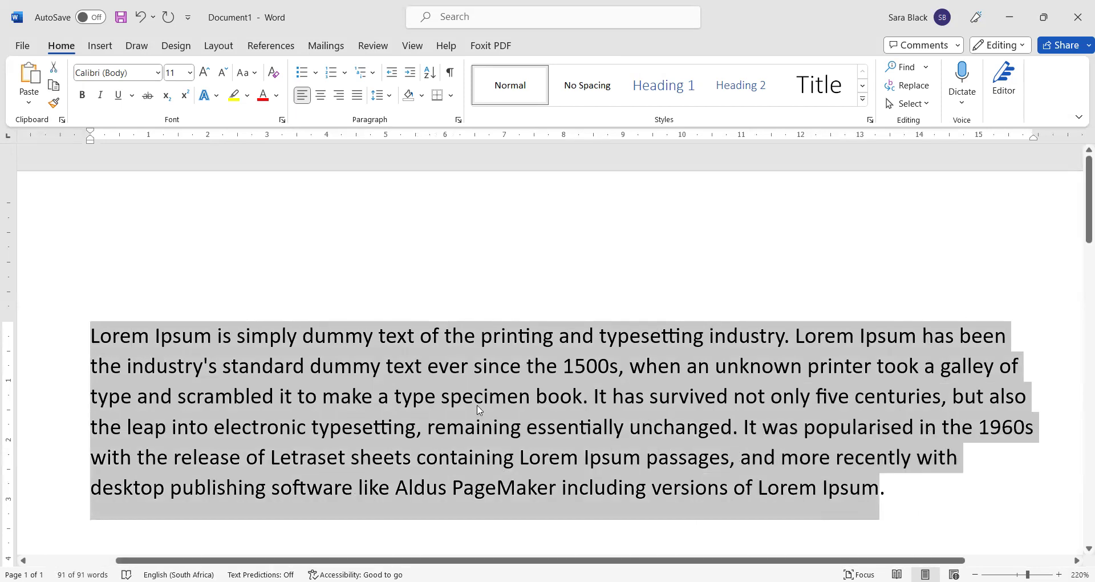
left_click(413, 396)
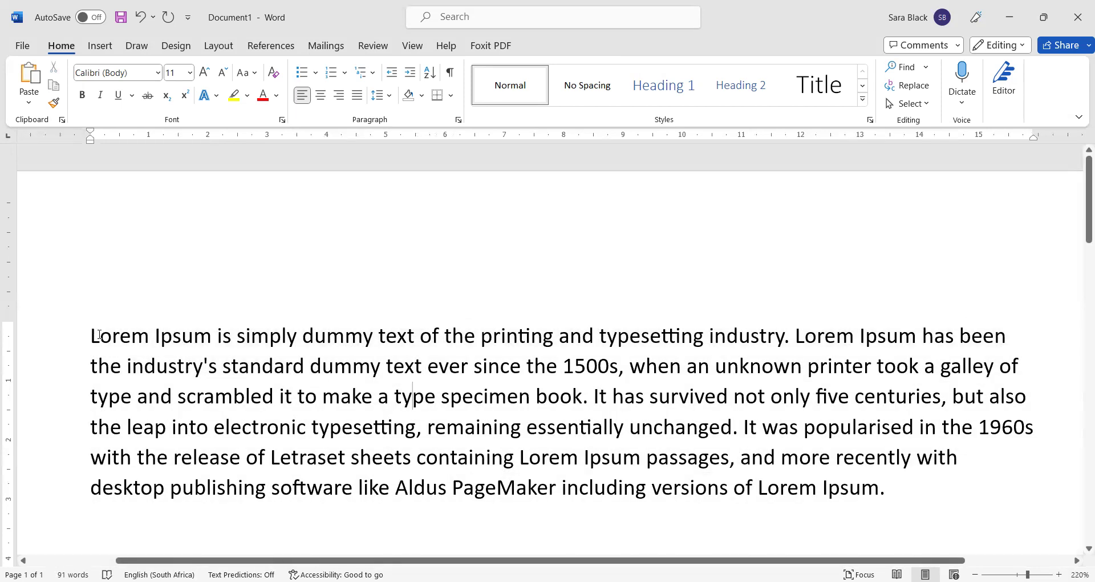
left_click_drag(91, 331, 901, 501)
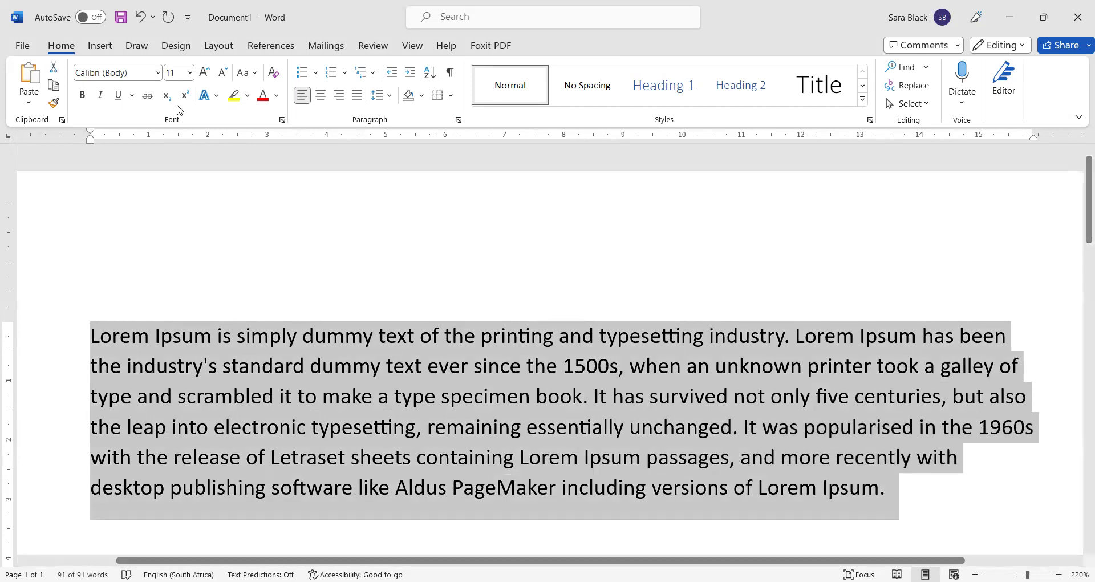
left_click(158, 73)
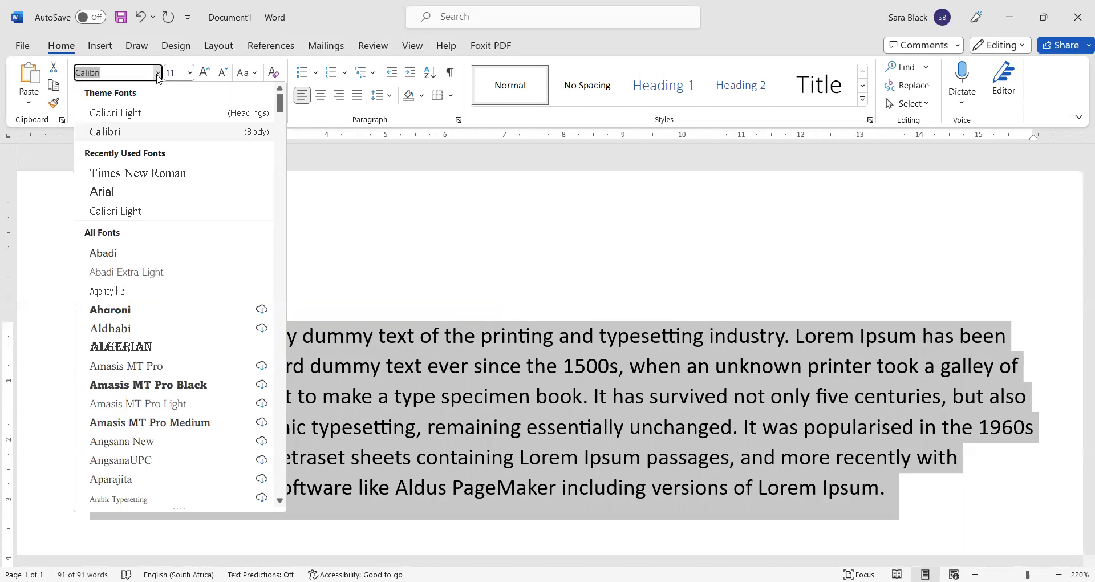
left_click(158, 75)
- Look through the preset font sizes for the selected paragraph without choosing one
left_click(190, 73)
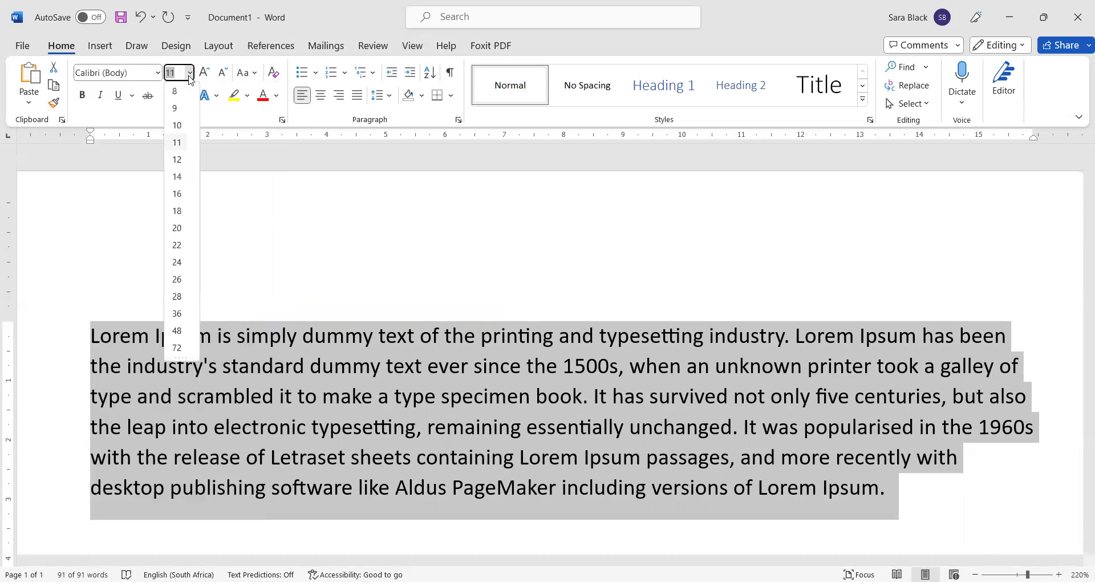
left_click(190, 75)
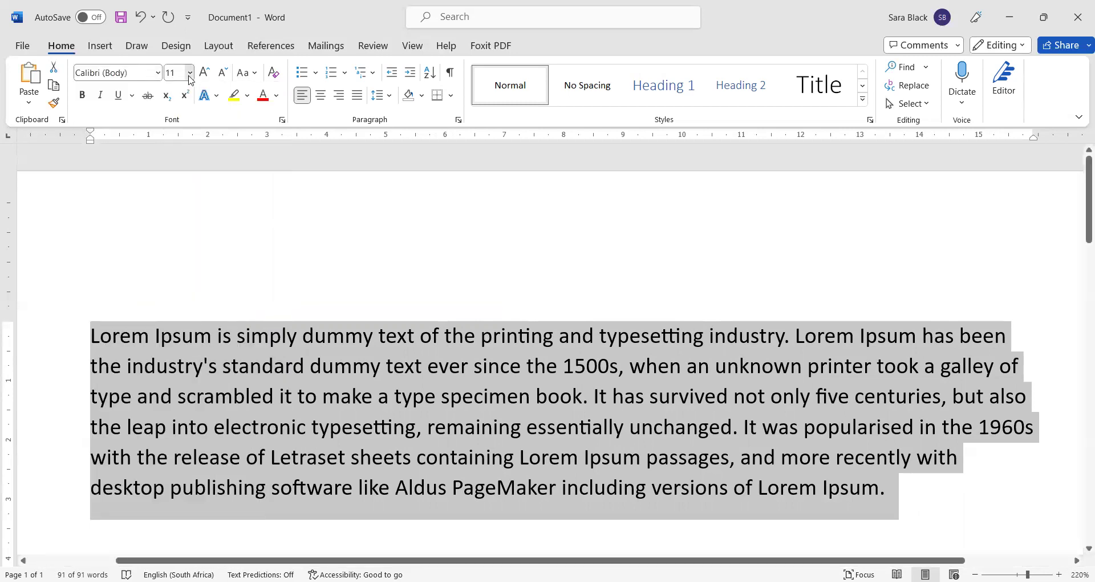
left_click(190, 73)
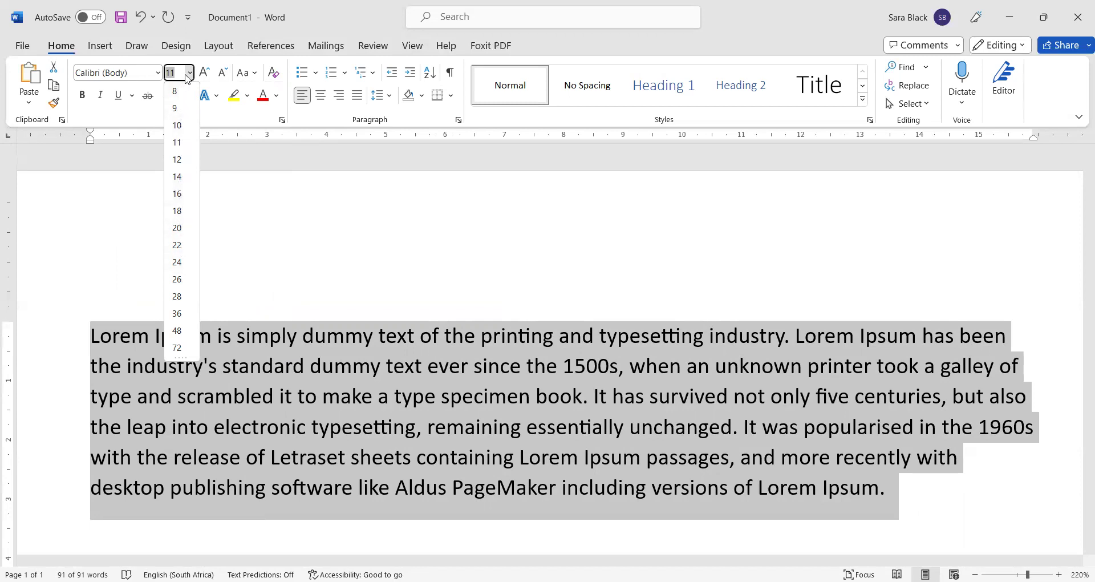
left_click(190, 74)
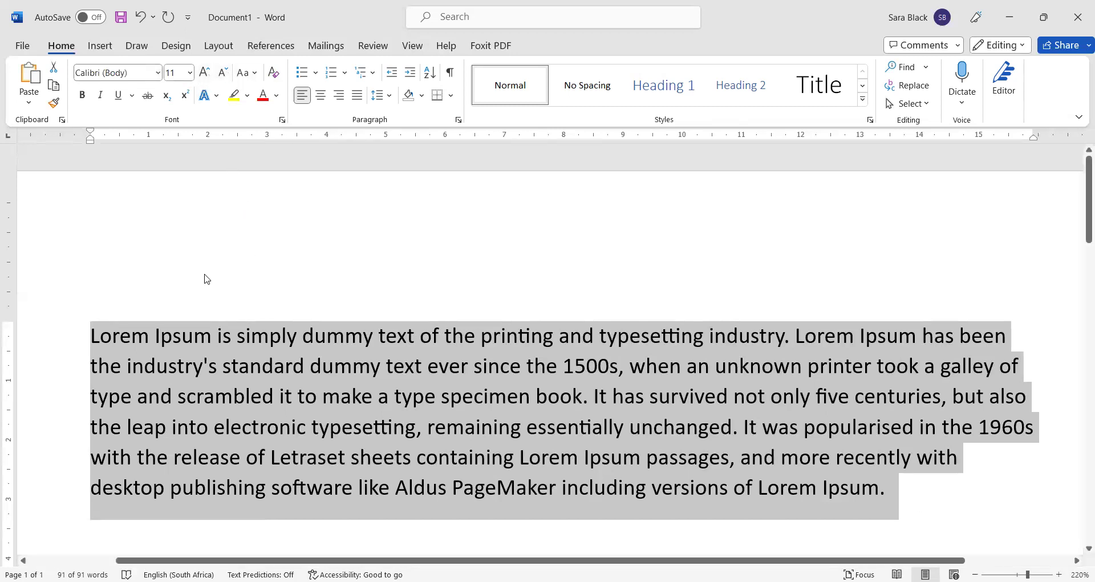
- Select the first five words, "Lorem Ipsum is simply dummy", word by word and clear the selection again
left_click(178, 396)
key("ctrl+Home")
key("ctrl+shift+Right")
key("ctrl+shift+Right")
key("ctrl+shift+Right")
key("ctrl+shift+Right")
key("ctrl+shift+Right")
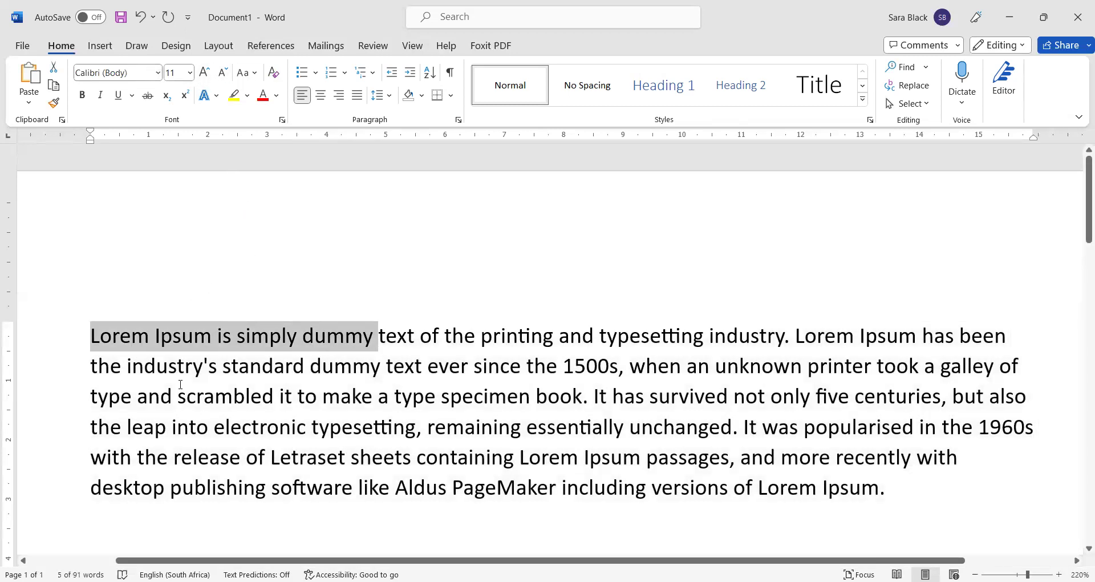
left_click(190, 395)
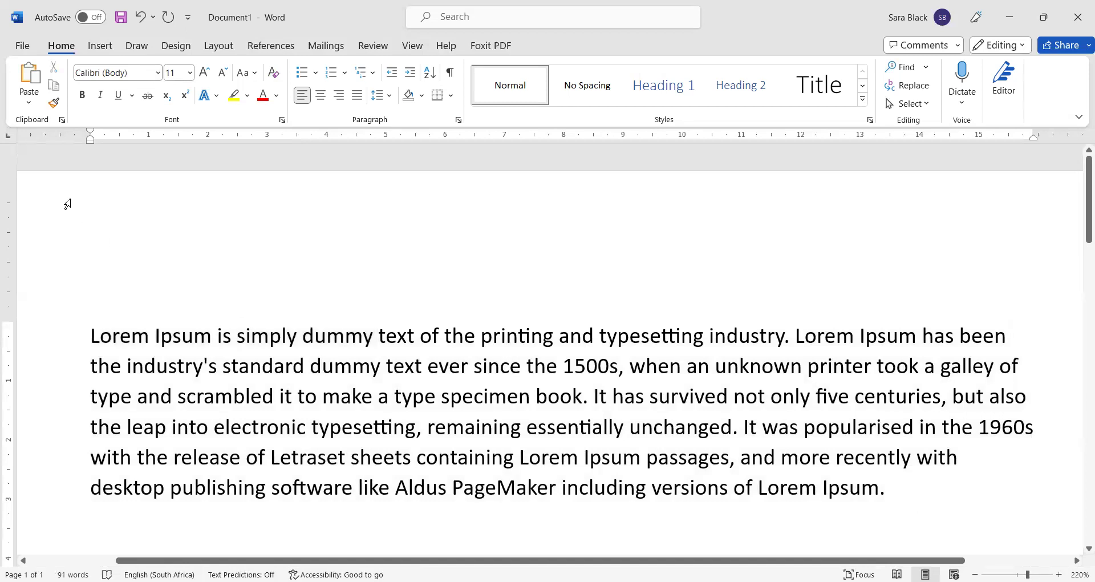
- Select the words "Lorem Ipsum" at the start of the paragraph
left_click_drag(131, 335, 710, 366)
left_click(715, 396)
double_click(187, 336)
left_click(193, 335)
double_click(170, 336)
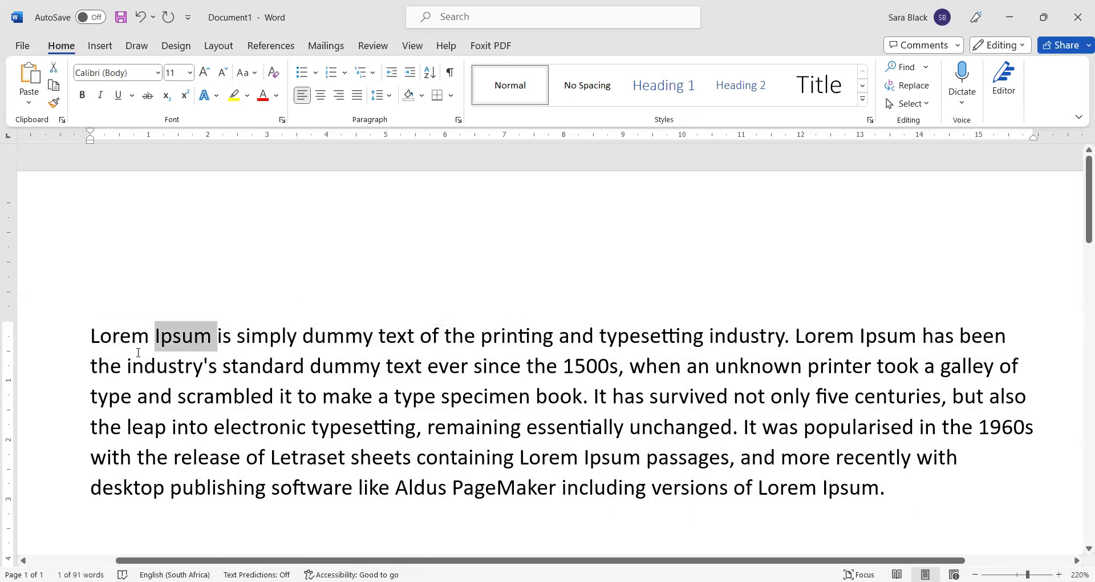
left_click(156, 363)
left_click_drag(93, 338, 215, 338)
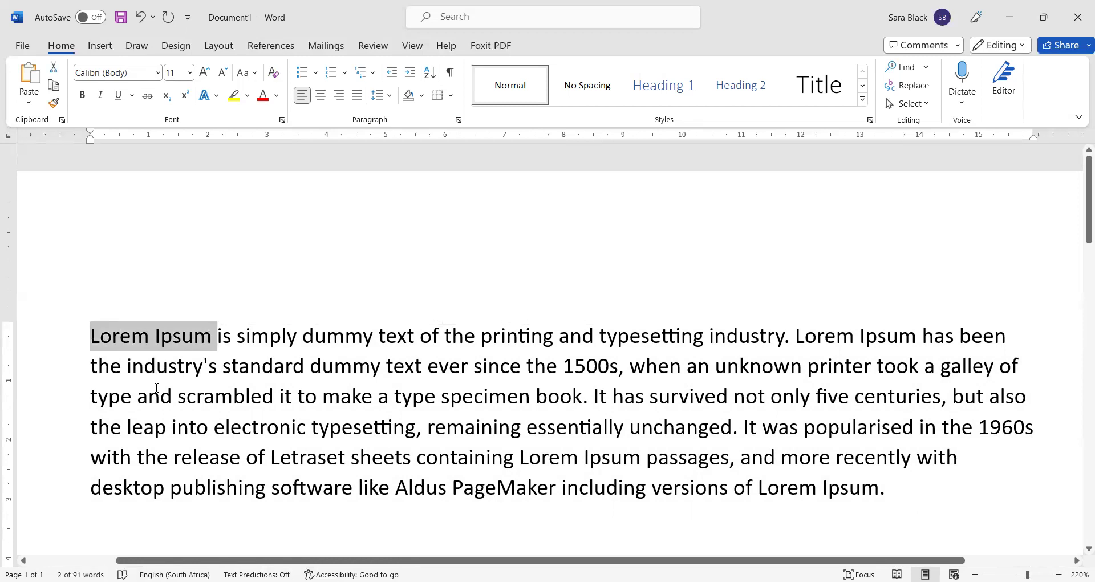
- Make the opening words "Lorem Ipsum" bold and the following words "is simply dummy" italic
left_click(84, 95)
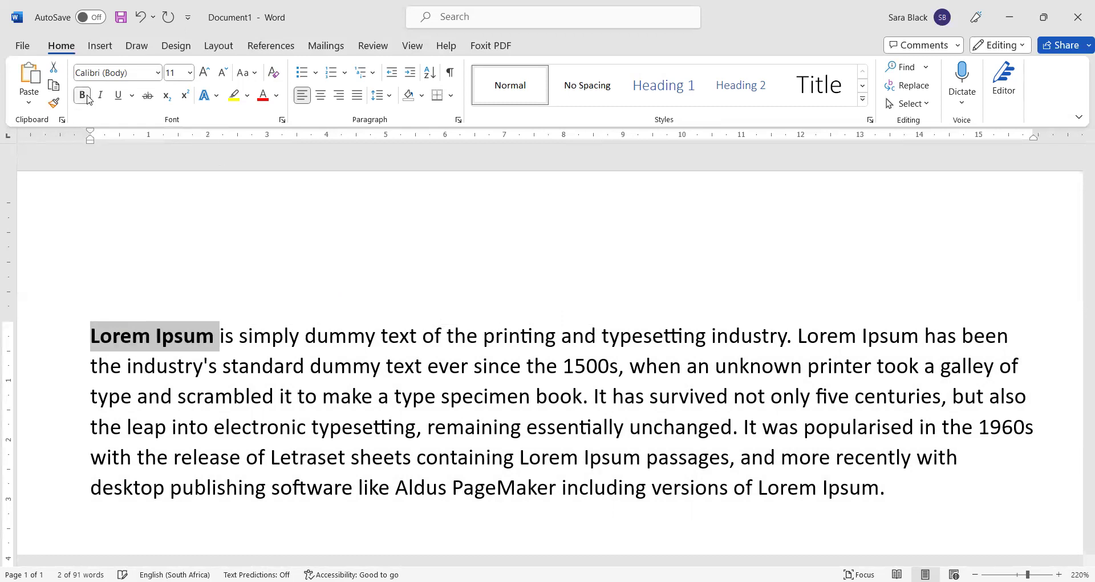
left_click(226, 338)
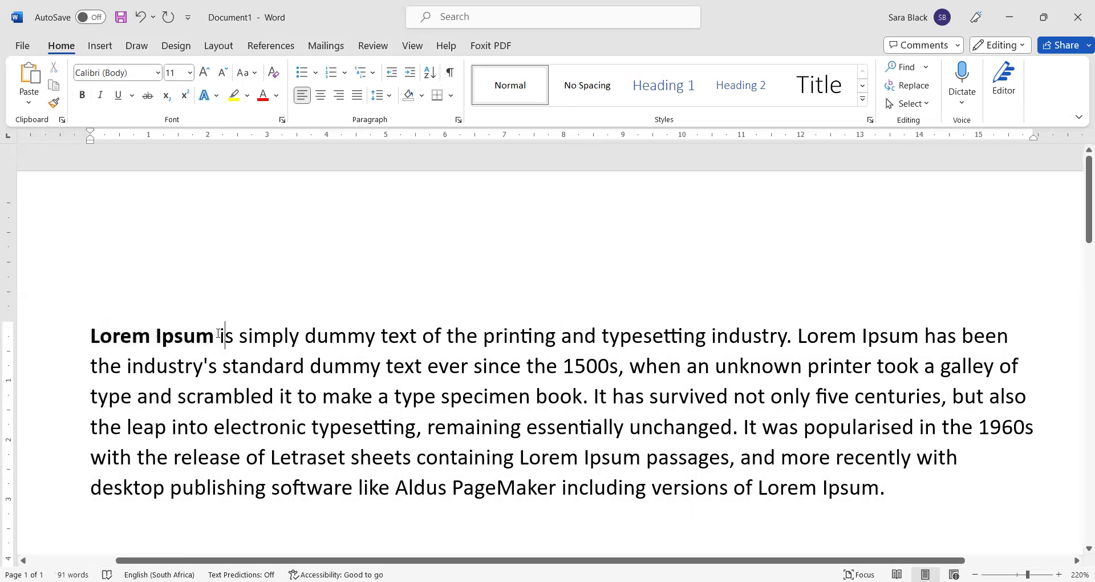
key("ctrl+shift+Right")
key("ctrl+shift+Right")
key("ctrl+shift+Right")
key("ctrl+i")
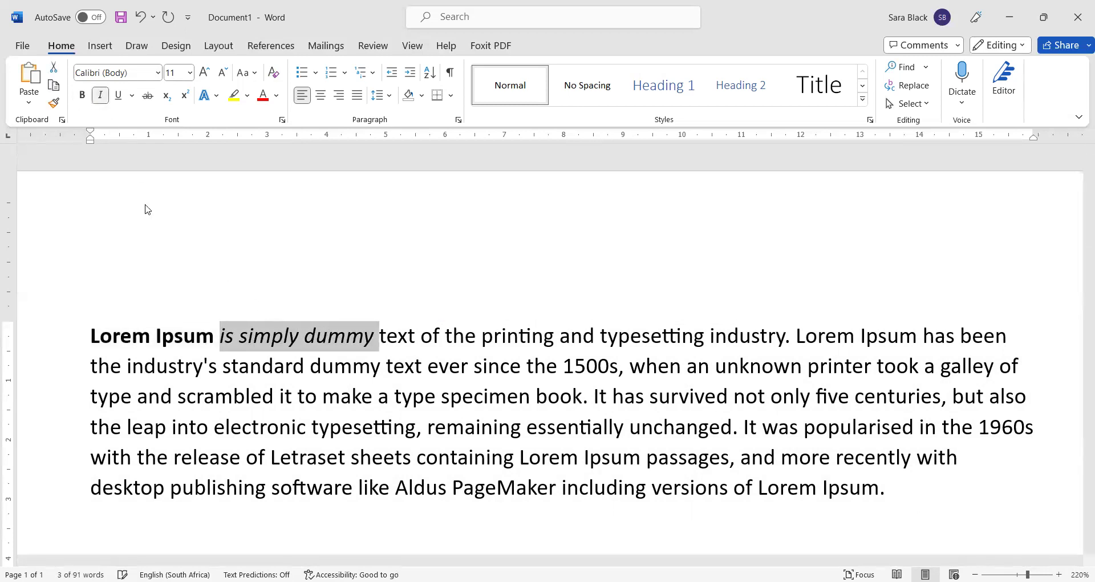
- Underline the words "text of the printing" in the first line
key("Down")
key("Down")
key("Down")
key("Up")
key("Up")
key("Up")
key("ctrl+shift+Right")
key("ctrl+shift+Right")
key("ctrl+shift+Right")
key("ctrl+shift+Right")
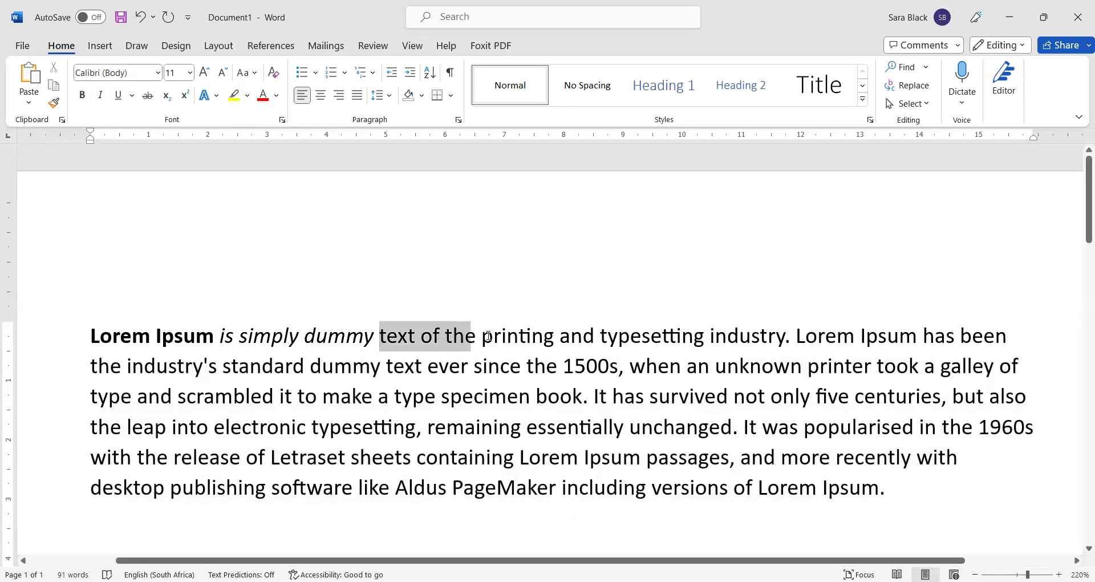
key("ctrl+u")
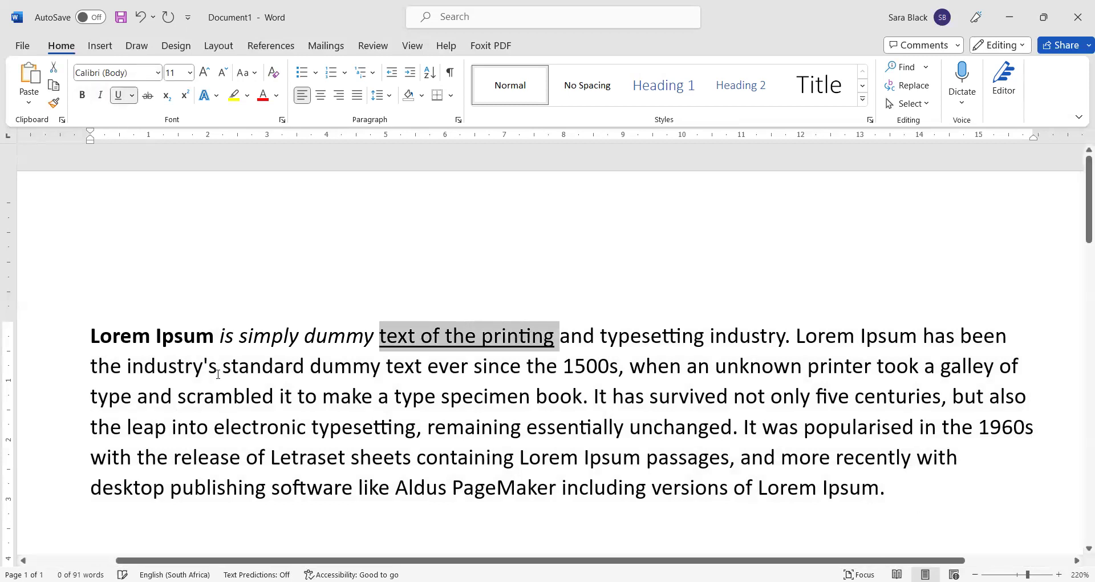
- Make the words "and typesetting" in the first line bold and italic
left_click(217, 365)
left_click_drag(559, 336, 661, 337)
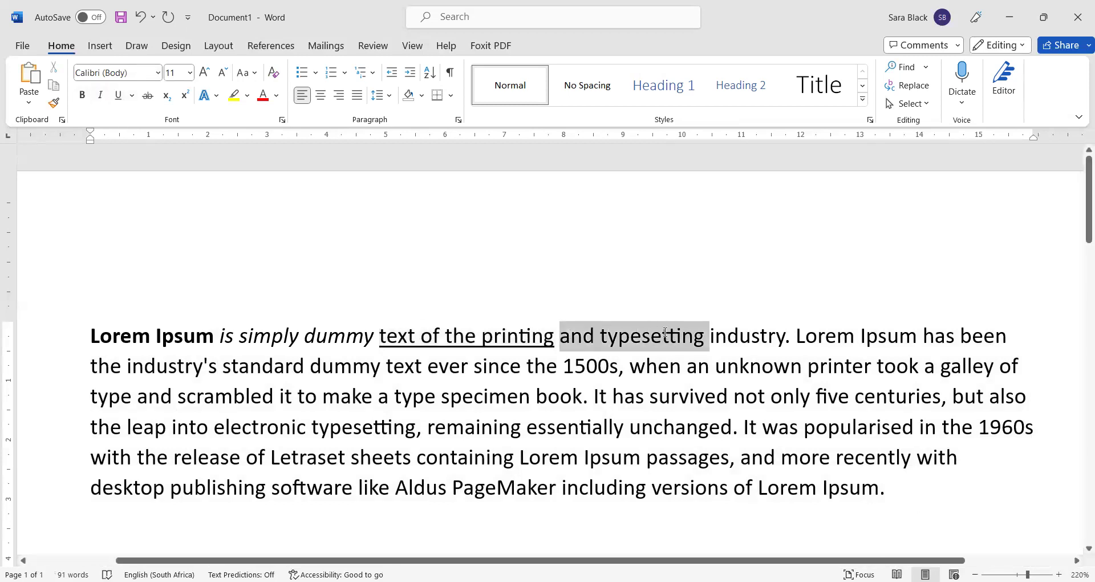
left_click(82, 95)
left_click(101, 95)
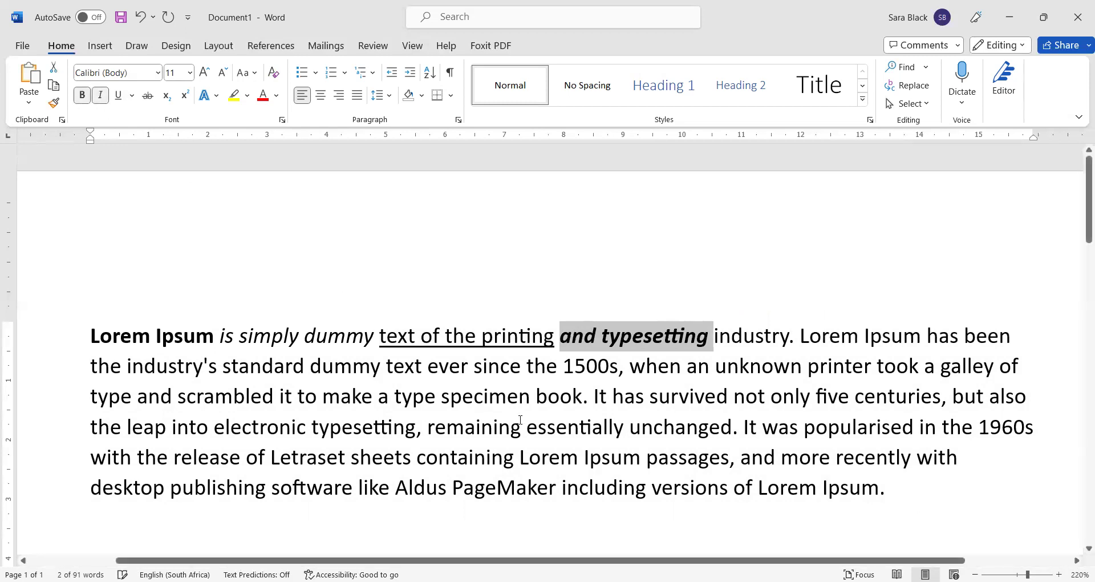
- Make the word "industry" at the end of the first sentence italic and underlined
left_click(716, 337)
left_click_drag(716, 337, 789, 336)
left_click(100, 95)
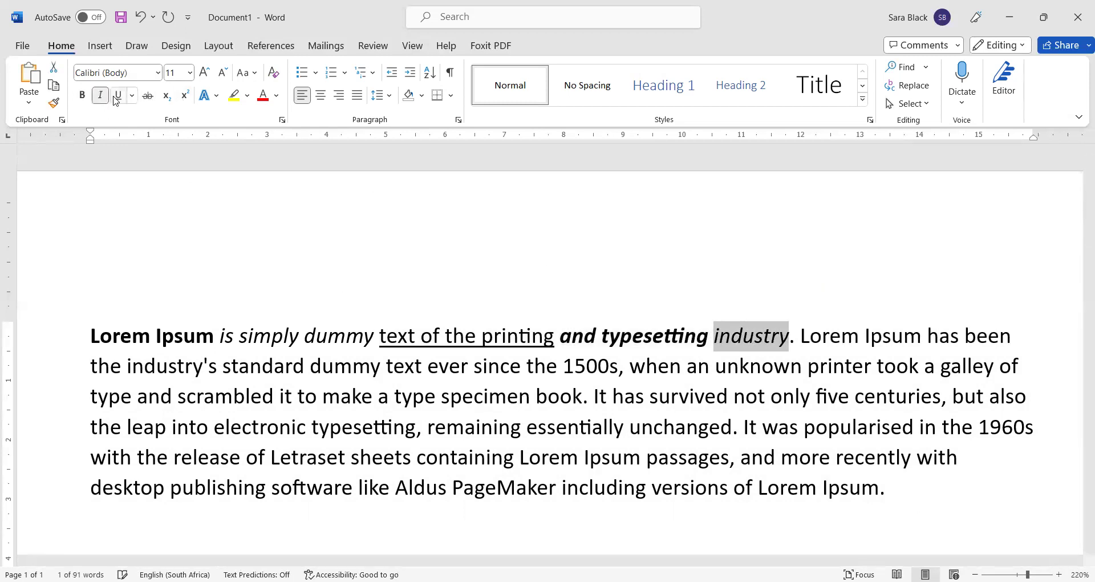
left_click(118, 95)
left_click(682, 363)
- Make the words "Lorem Ipsum" at the start of the second sentence bold and underlined
left_click_drag(800, 336, 900, 332)
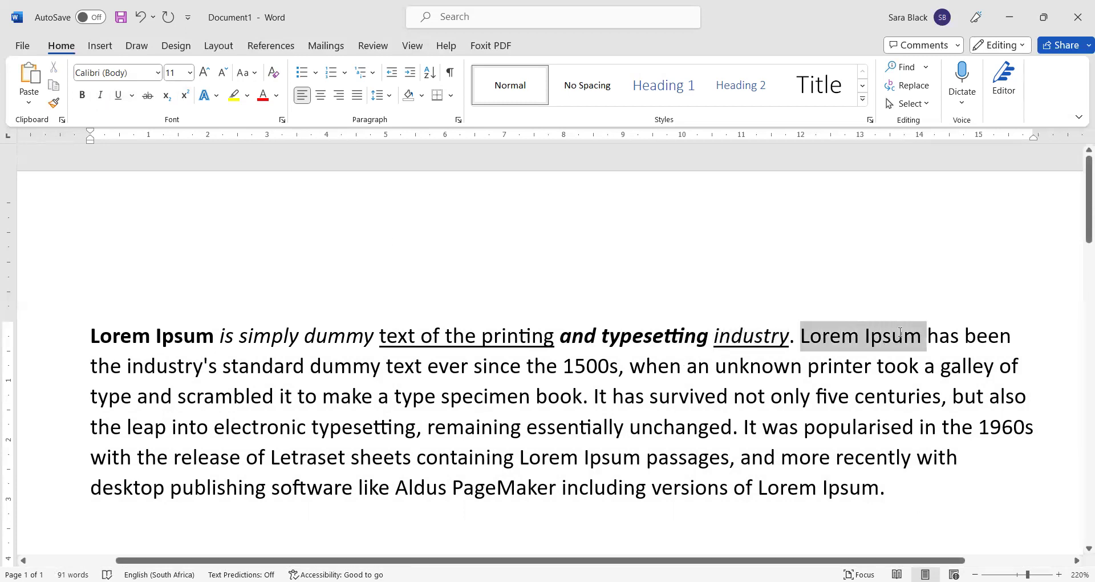
left_click(82, 94)
left_click(119, 101)
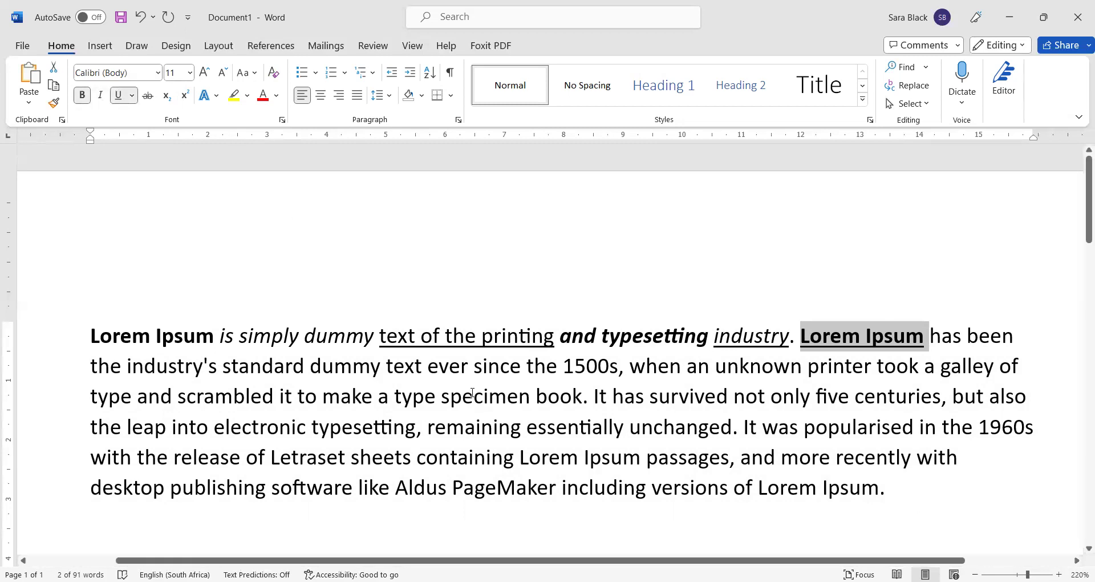
- Apply bold, italic and underline to the words "has been" at the end of the first line
left_click(929, 337)
left_click_drag(931, 336, 1016, 336)
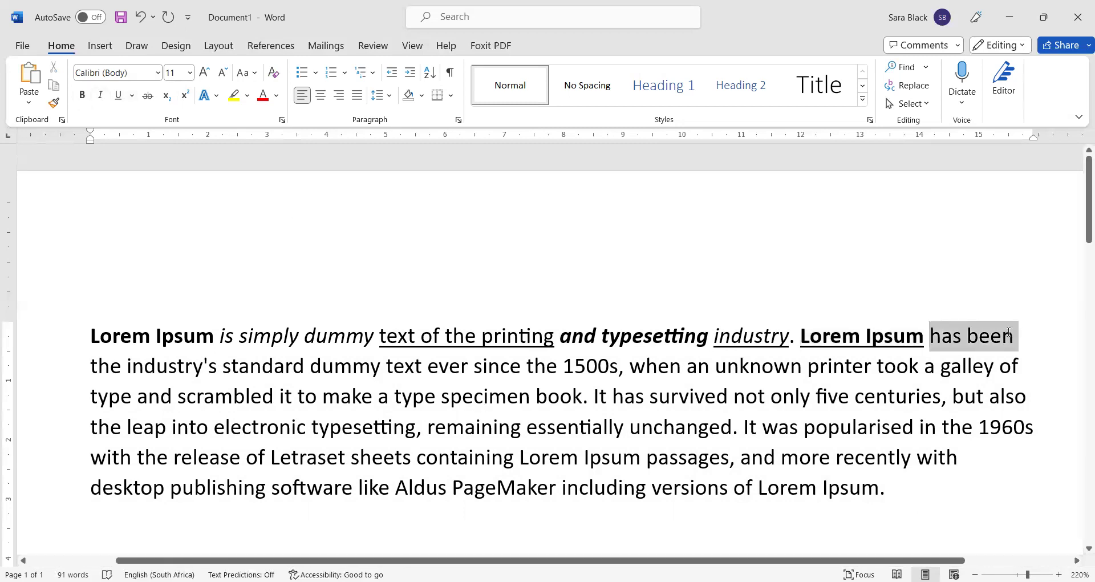
left_click(82, 95)
left_click(100, 101)
left_click(118, 95)
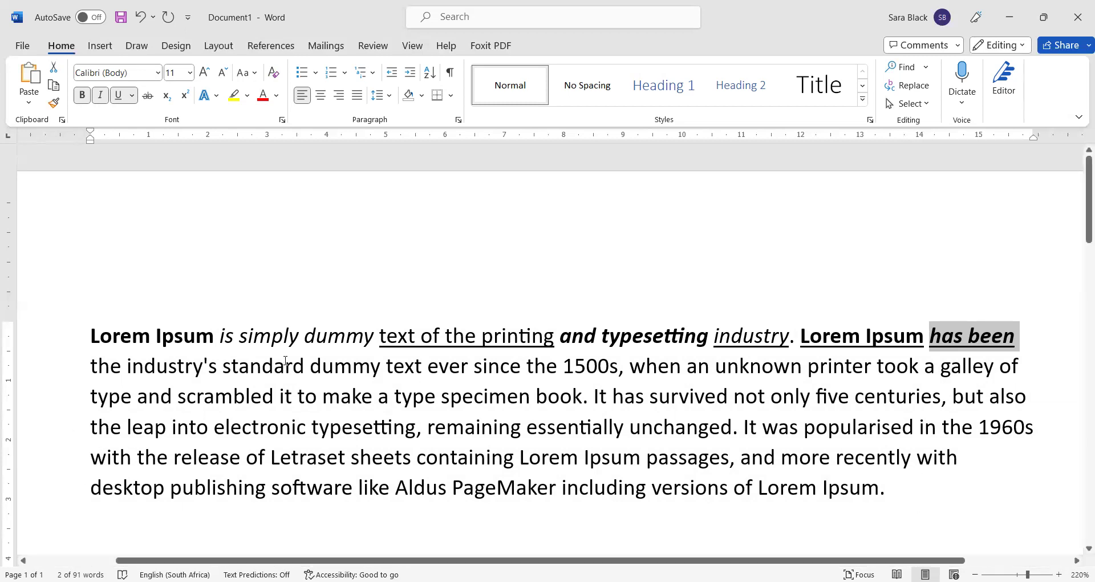
left_click(285, 366)
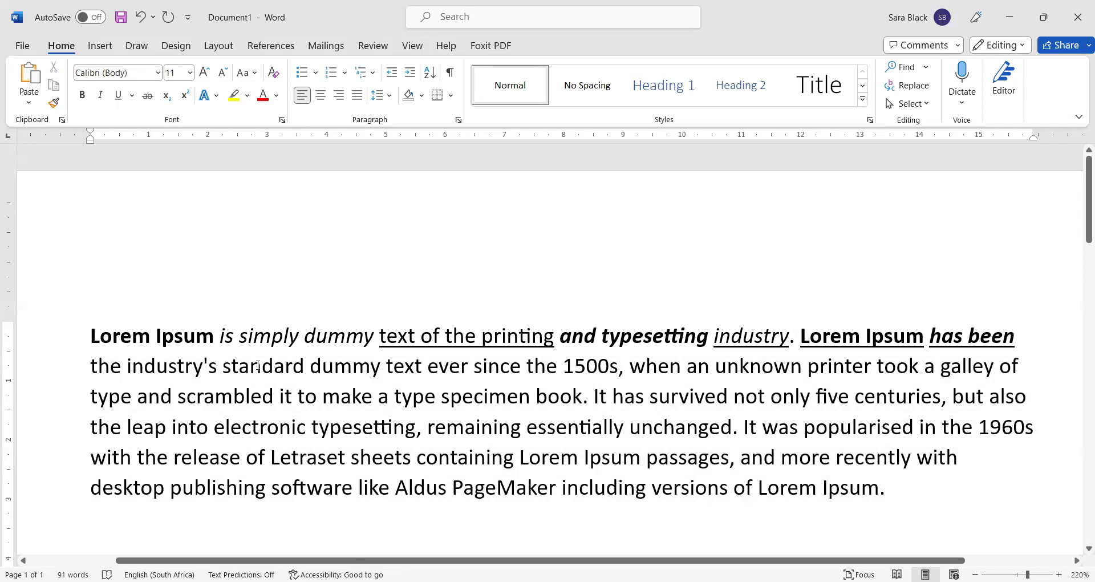
- Format the words "industry's standard" in the second line as subscript
left_click_drag(128, 365, 298, 373)
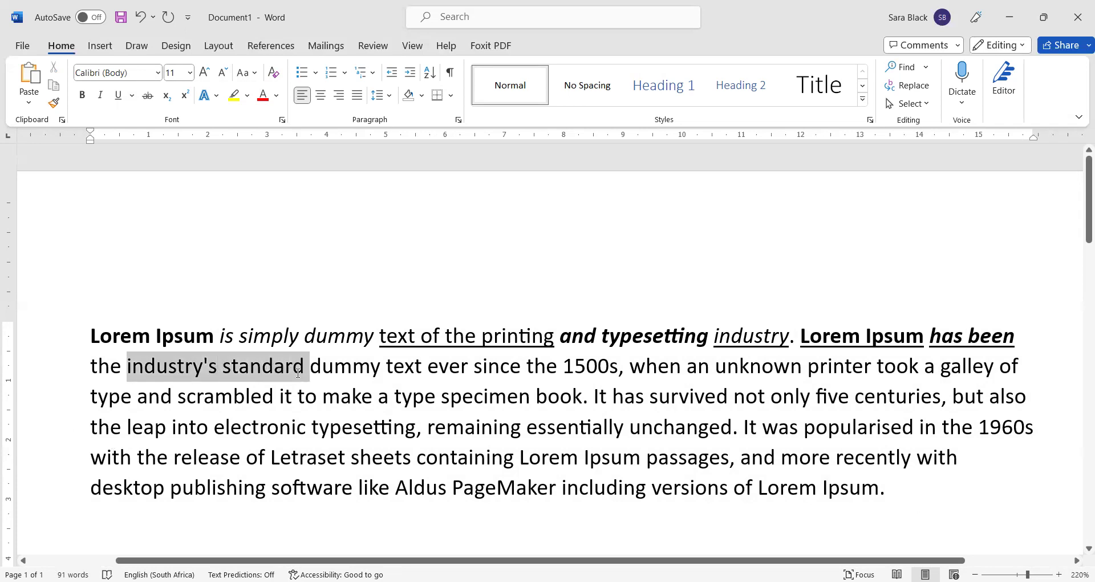
left_click(166, 96)
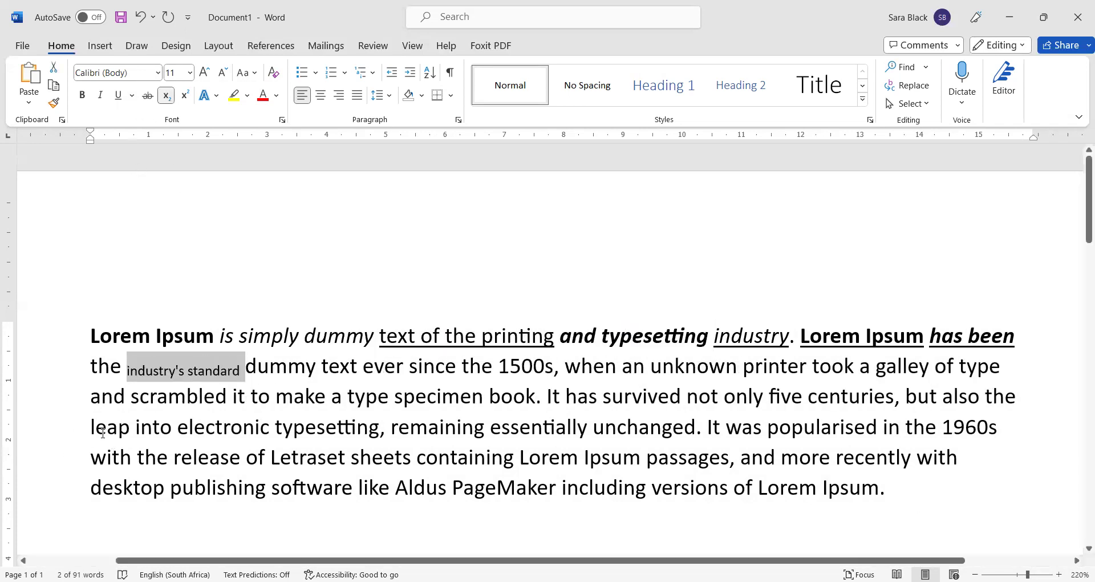
left_click(197, 450)
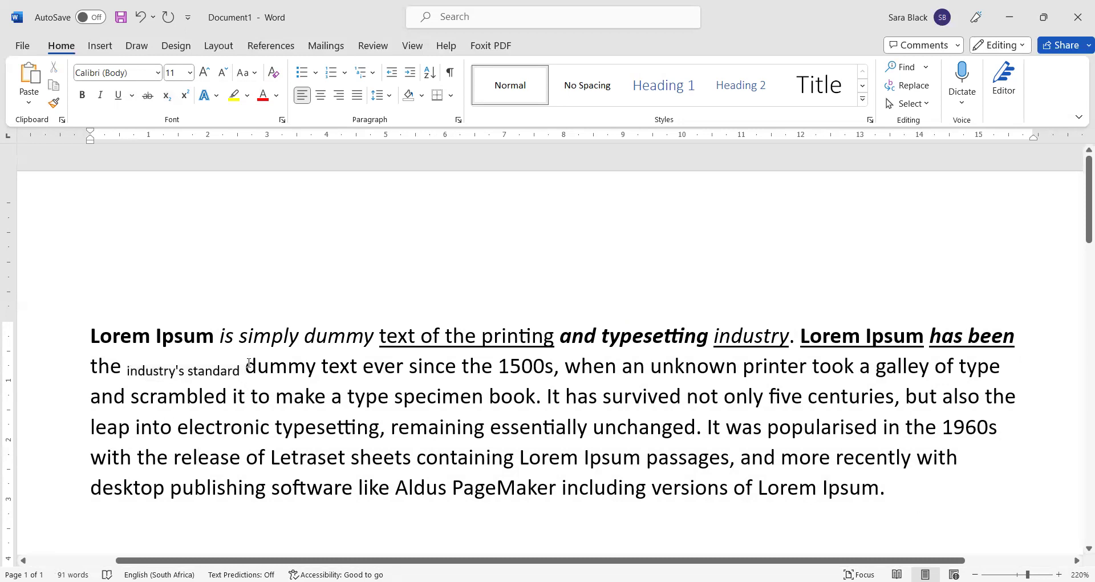
- Format the words "text ever" in the second line as superscript
left_click_drag(321, 365, 408, 366)
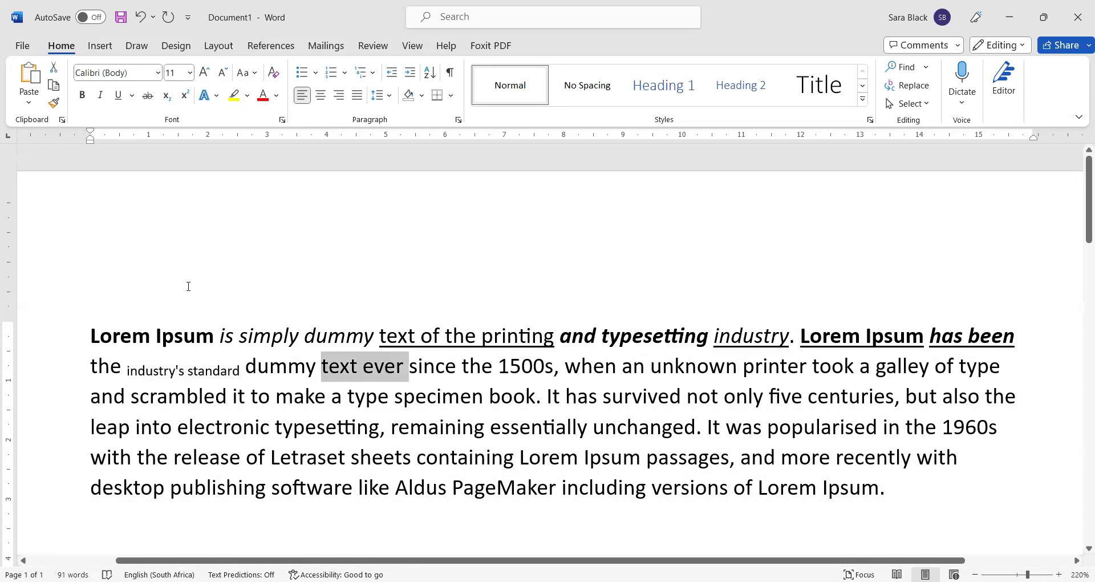
left_click(186, 96)
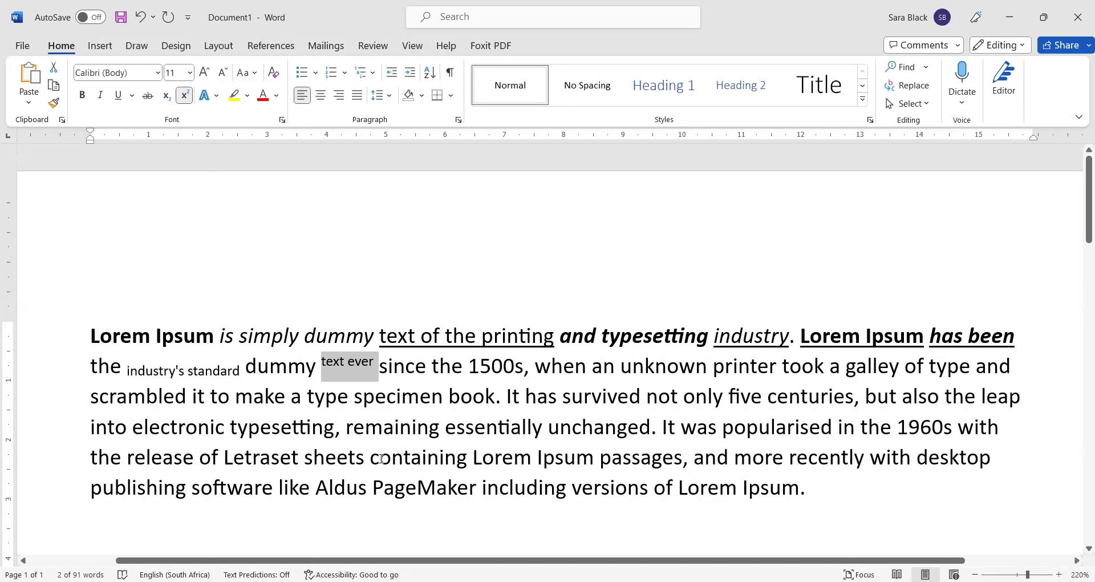
left_click(415, 501)
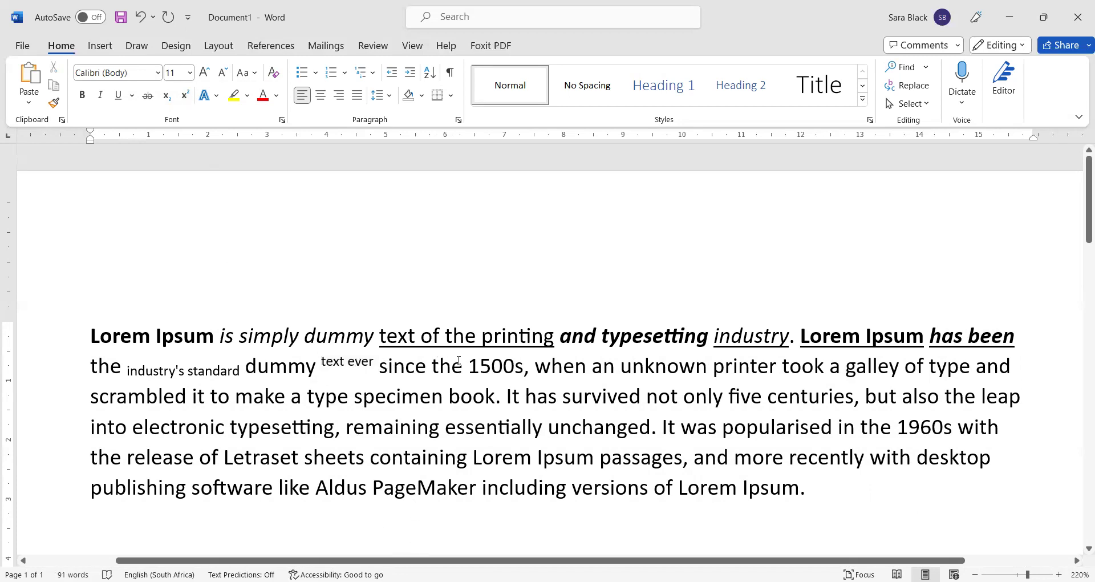
- Select "the 1500s" and look through the available text effects without applying one
left_click_drag(459, 366, 524, 367)
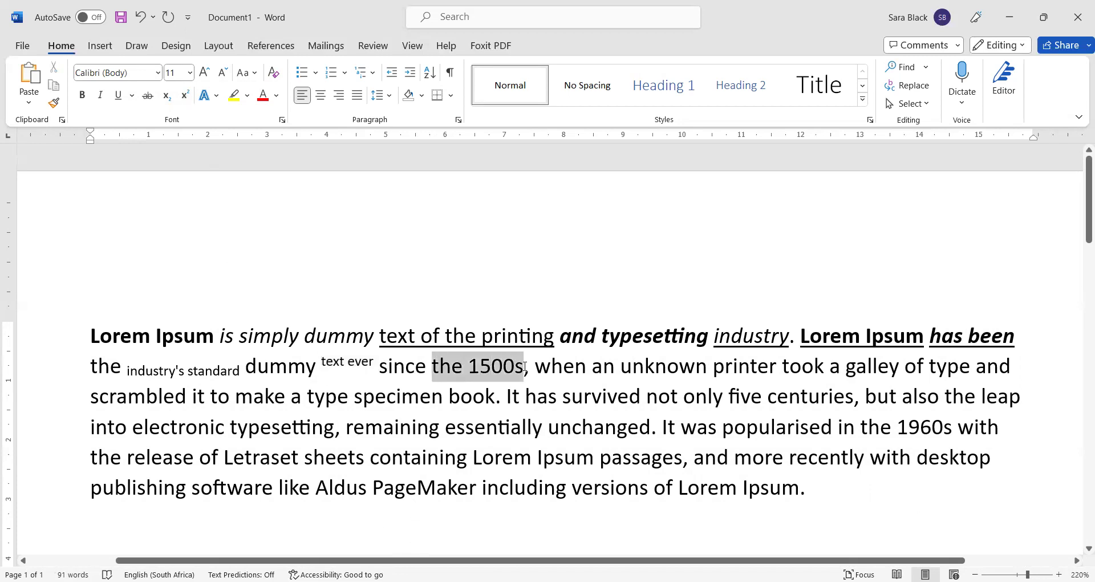
left_click(215, 98)
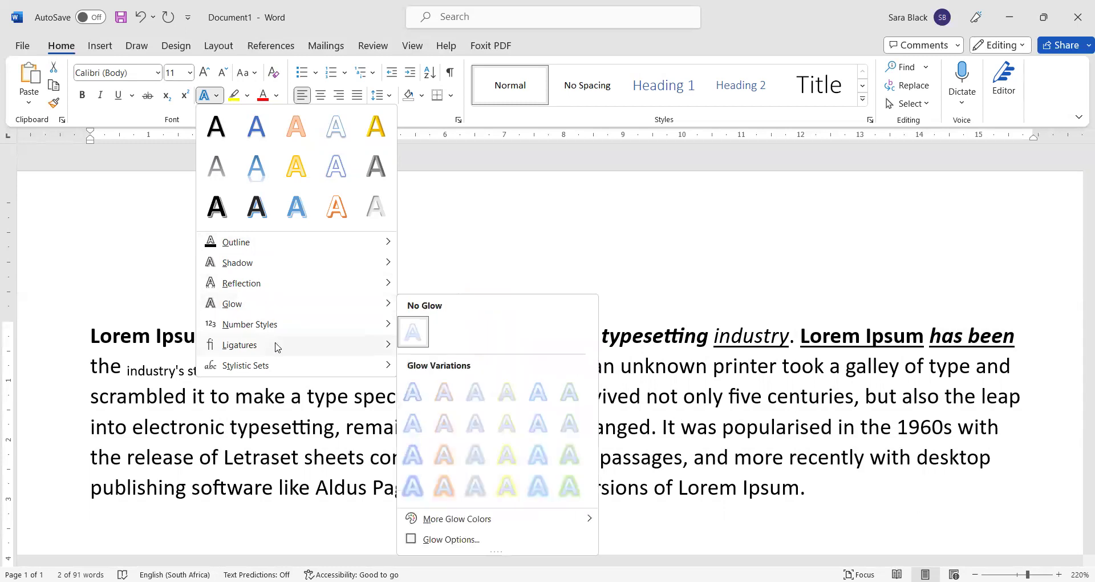
mouse_move(276, 346)
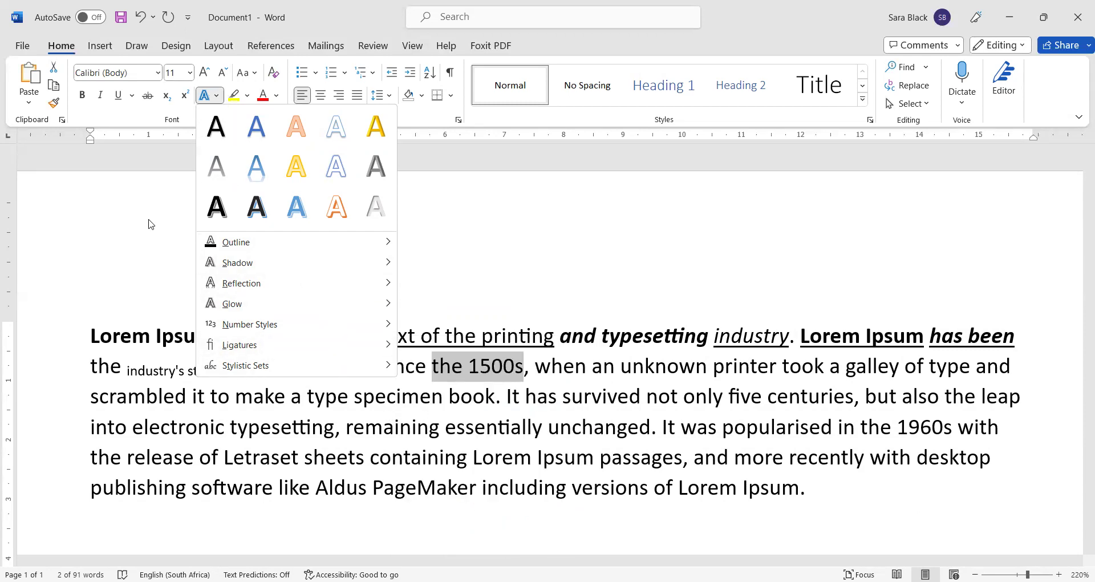
left_click(506, 395)
- Highlight the words "a type specimen book" in yellow
left_click_drag(291, 396, 495, 395)
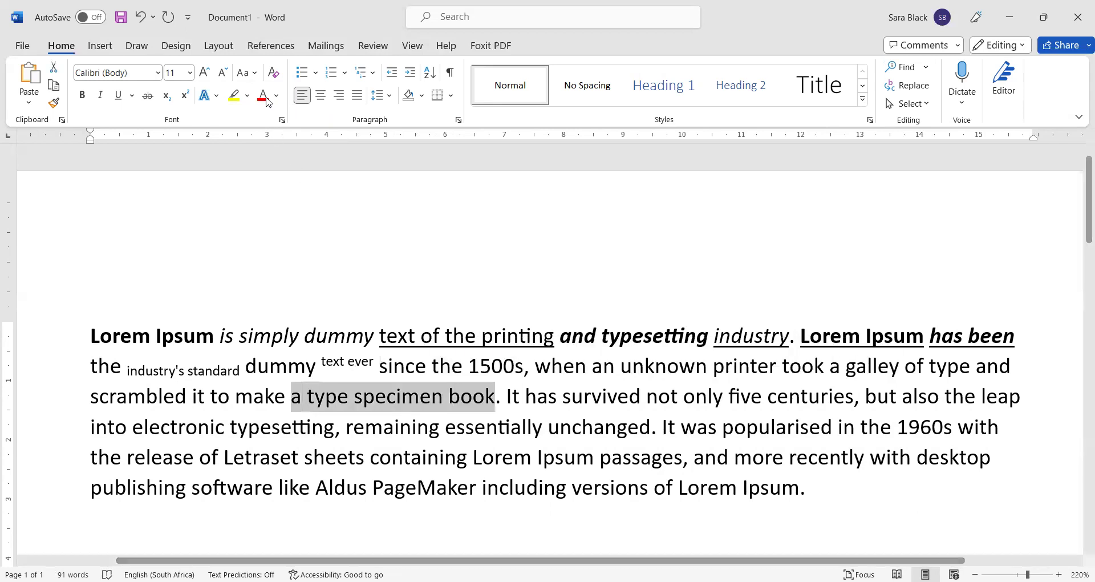
left_click(234, 95)
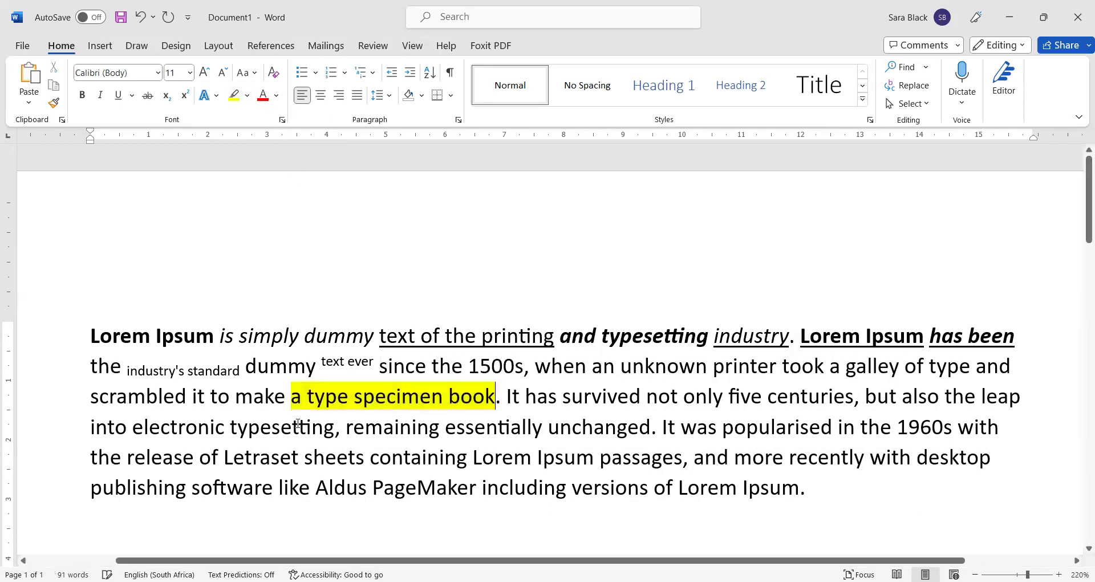
left_click(226, 426)
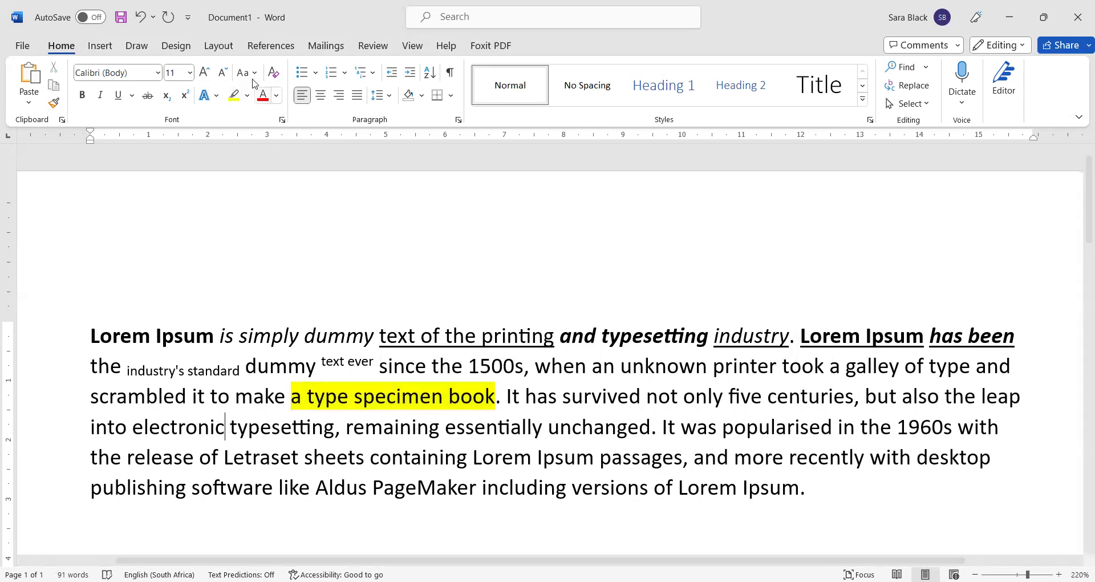
- Increase the font size of the words "It has survived" stepwise to 18
left_click_drag(506, 396, 646, 397)
left_click(205, 73)
left_click(204, 72)
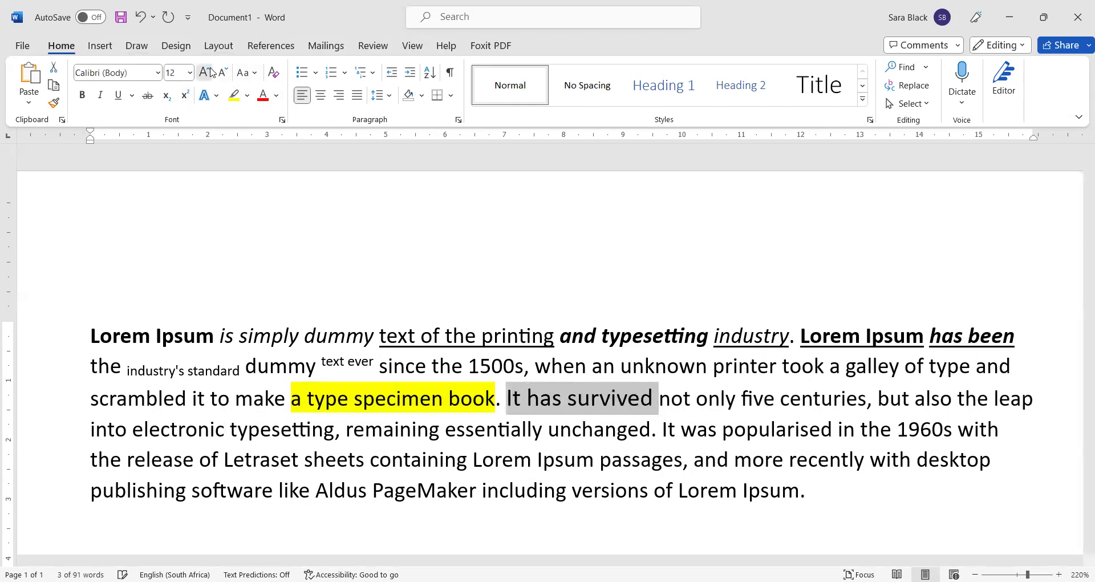
left_click(204, 72)
left_click(204, 72)
- Decrease the font size of the words "only five centuries" stepwise to 8 and clear the selection
left_click_drag(773, 406, 942, 408)
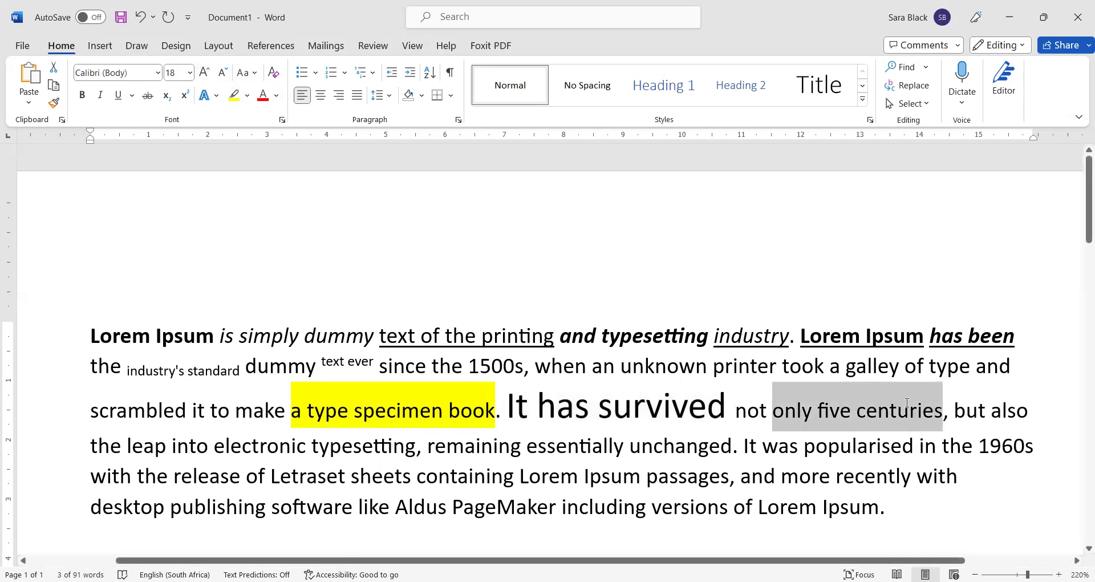
left_click(223, 73)
left_click(223, 73)
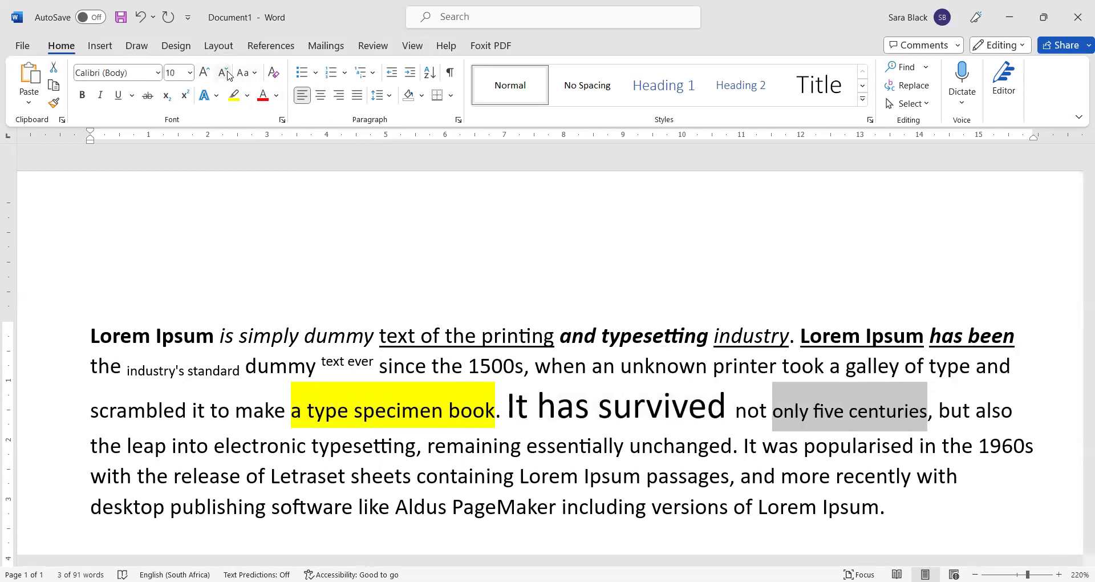
left_click(223, 72)
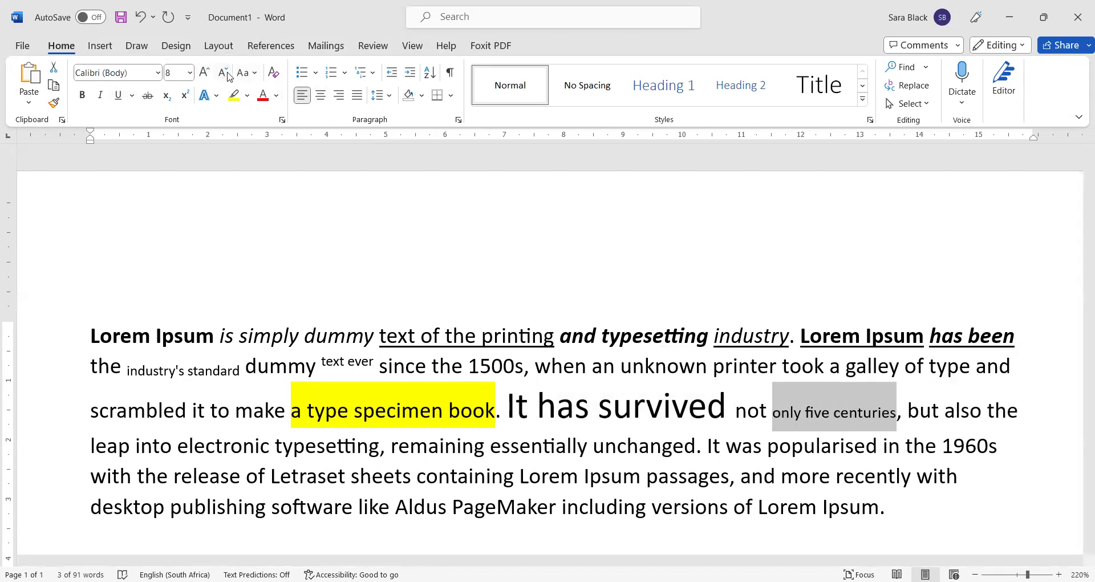
left_click(189, 73)
left_click(188, 77)
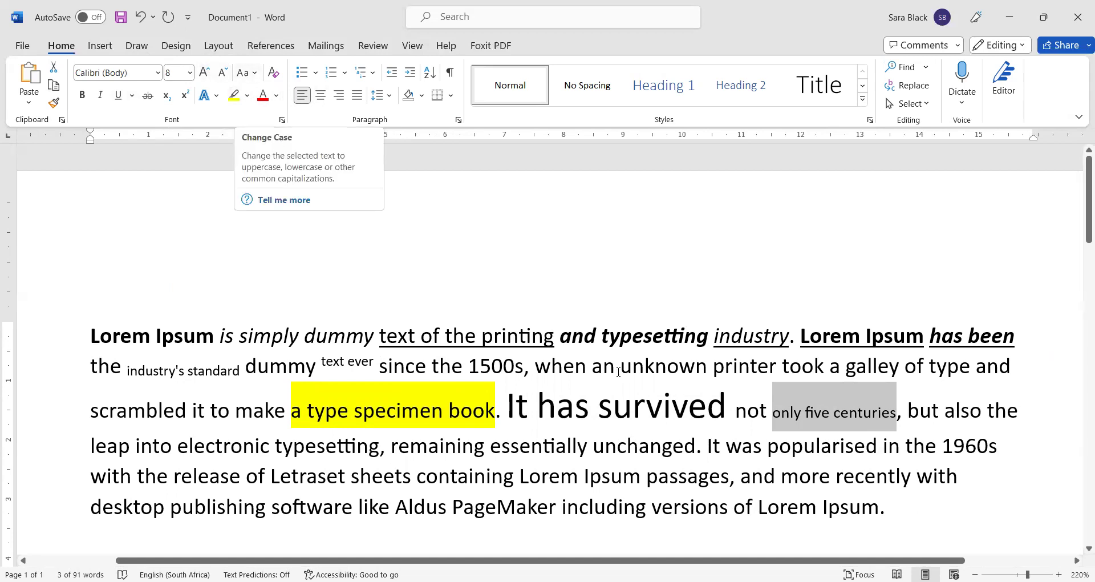
left_click(590, 475)
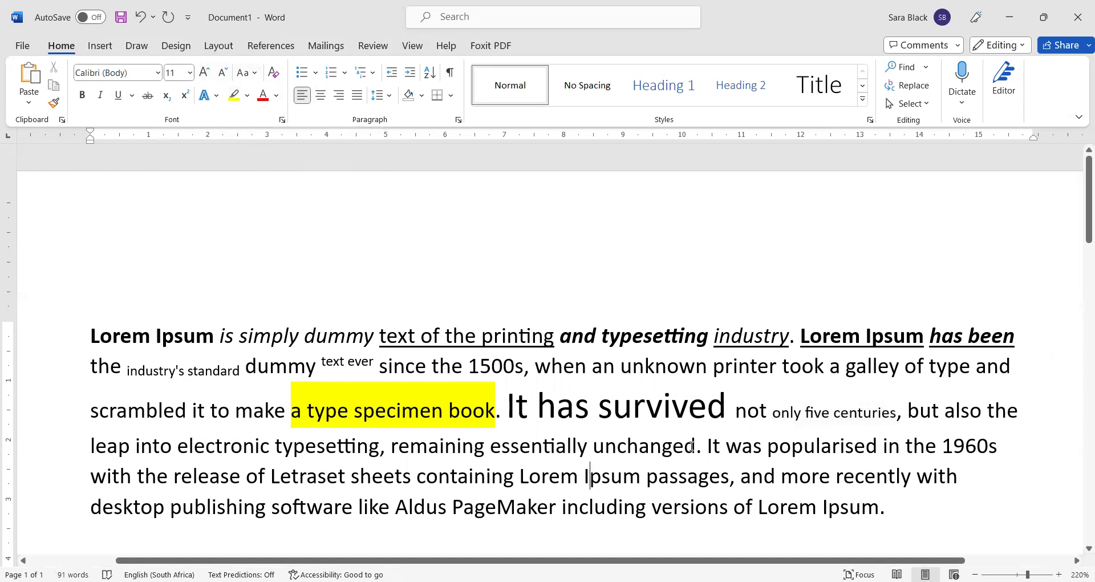
- Apply the lowercase option to the words "leap into electronic"
left_click_drag(98, 446, 273, 447)
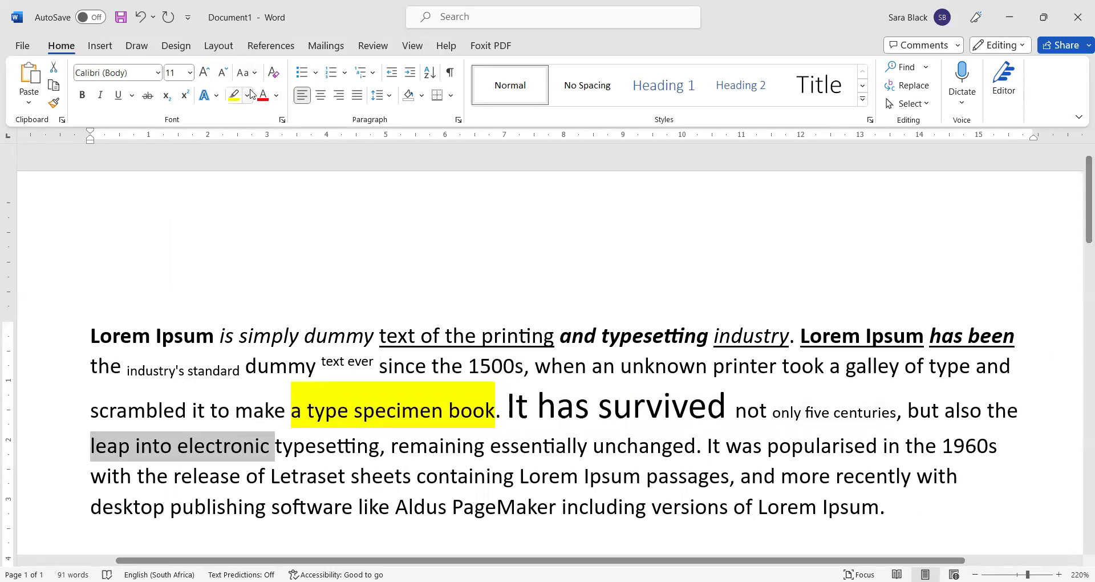
left_click(249, 72)
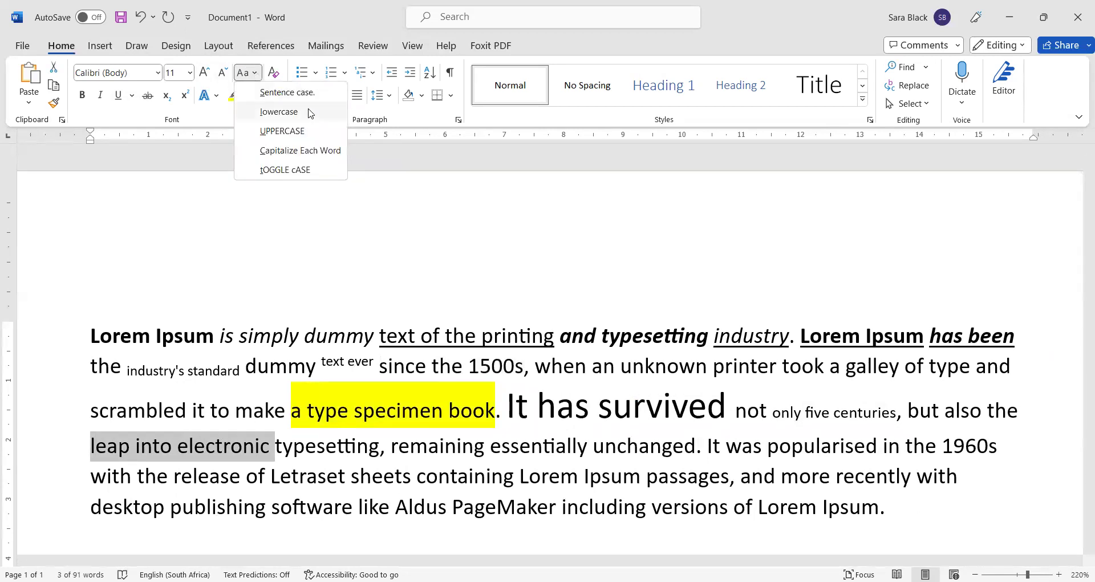
left_click(309, 113)
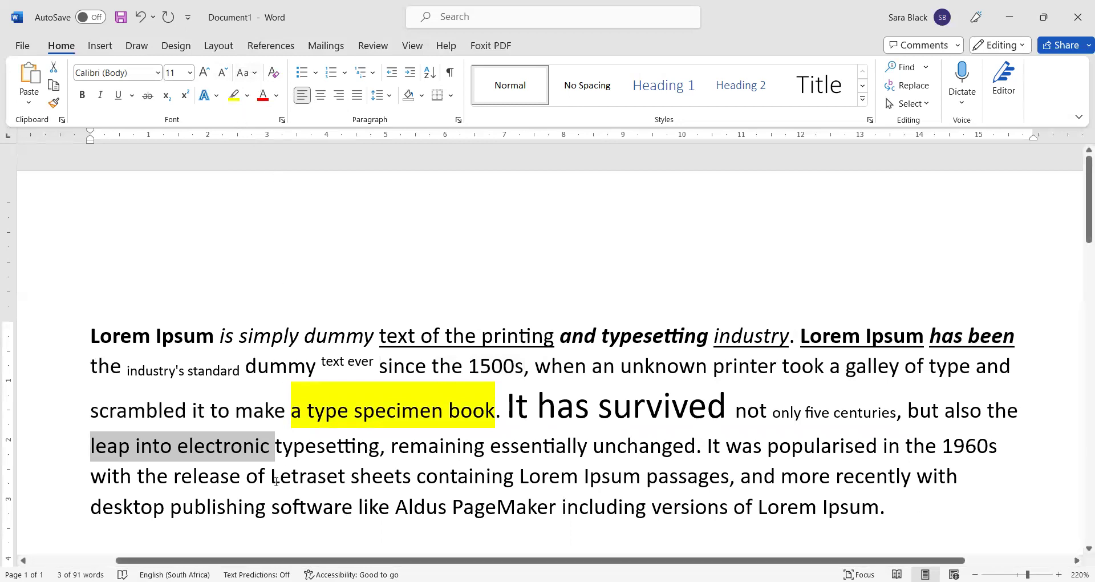
- Convert the words "Letraset sheets" to lowercase and then to UPPERCASE
left_click_drag(272, 478, 412, 479)
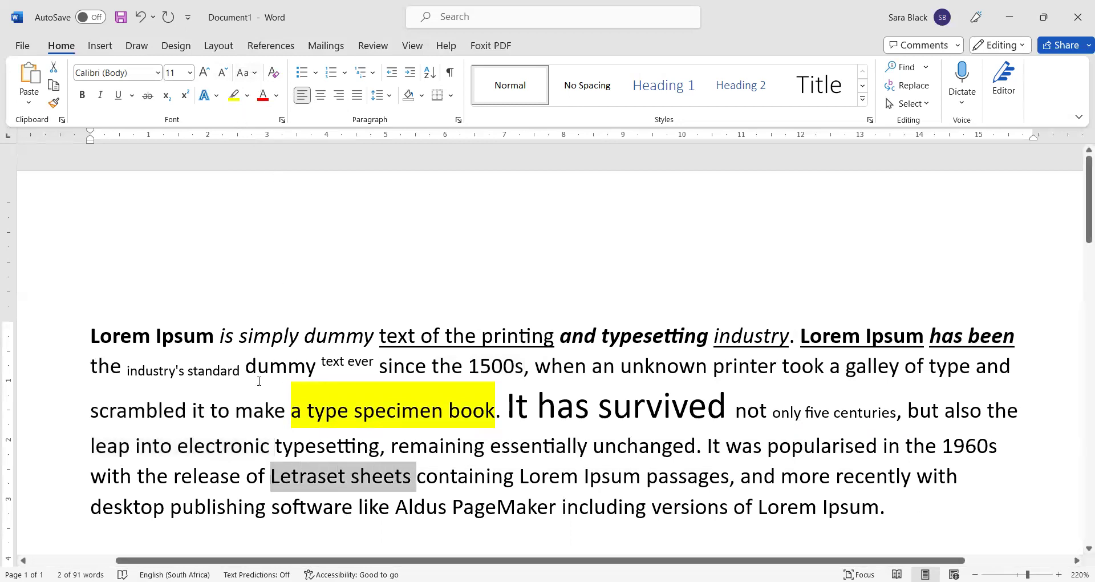
left_click(253, 72)
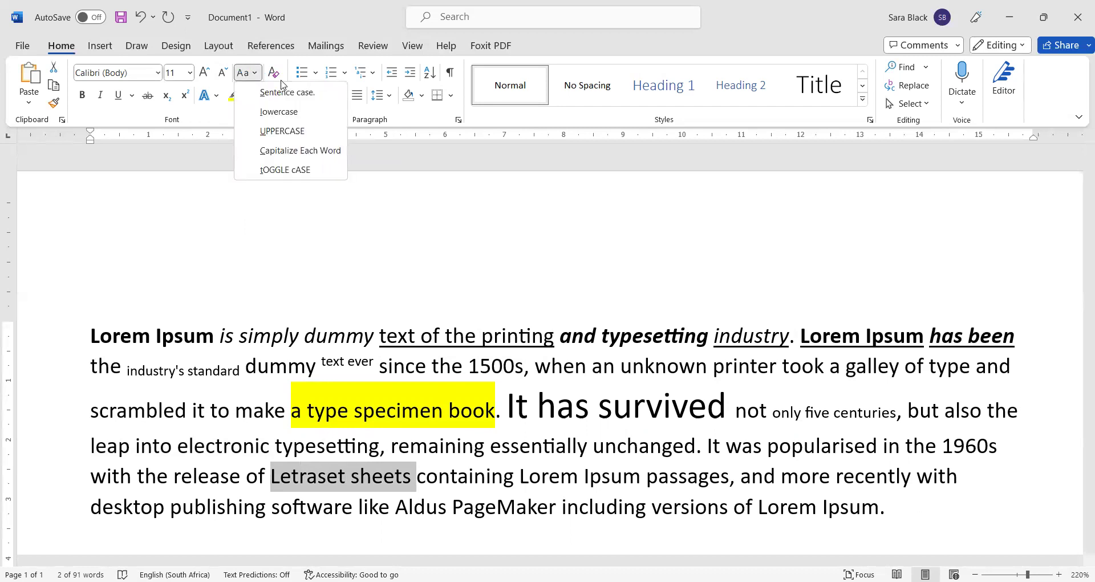
left_click(278, 111)
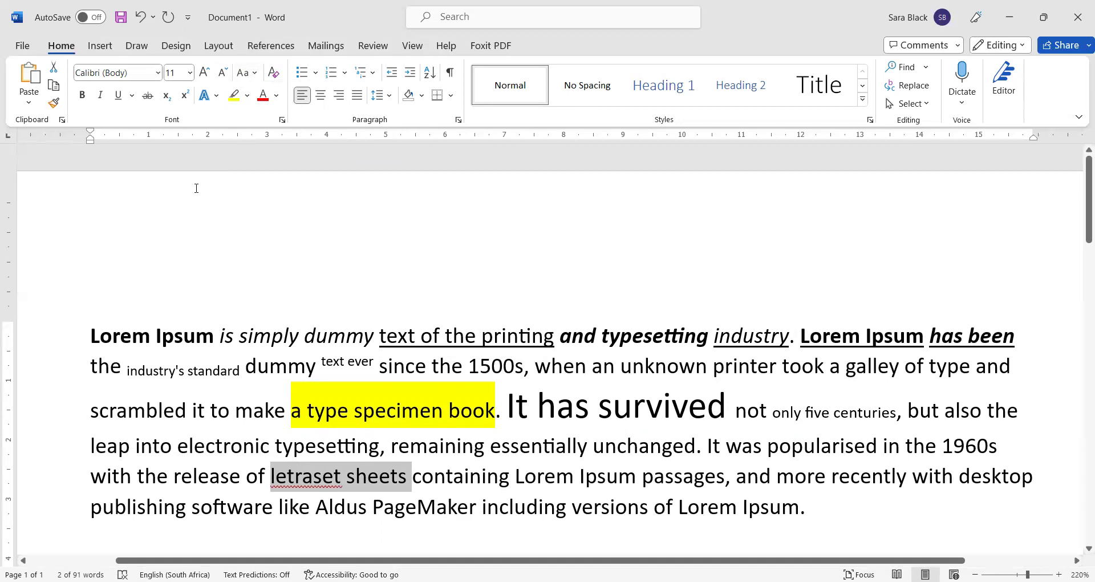
left_click(256, 79)
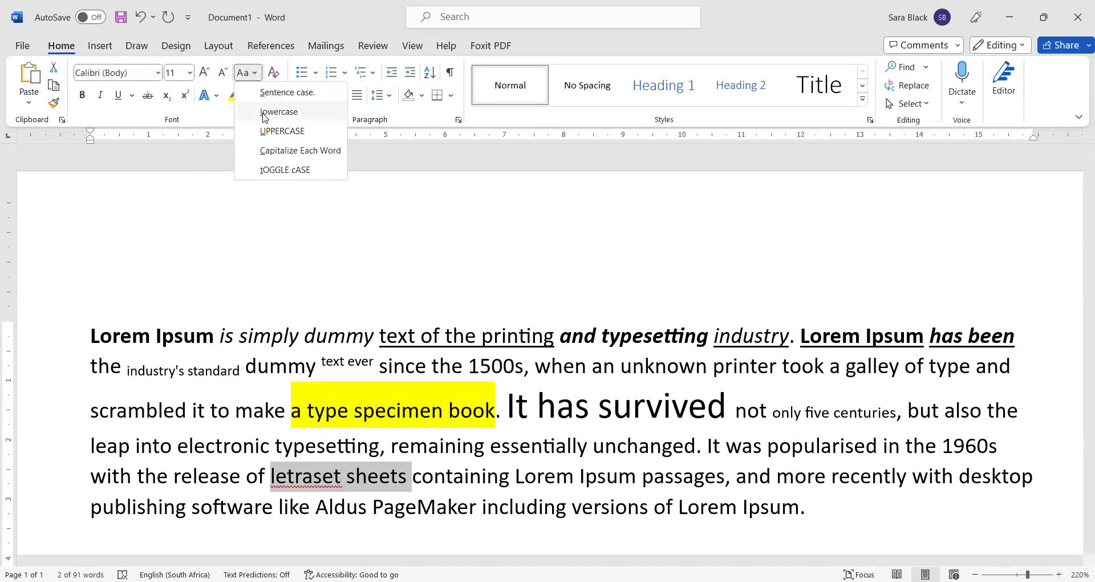
left_click(279, 131)
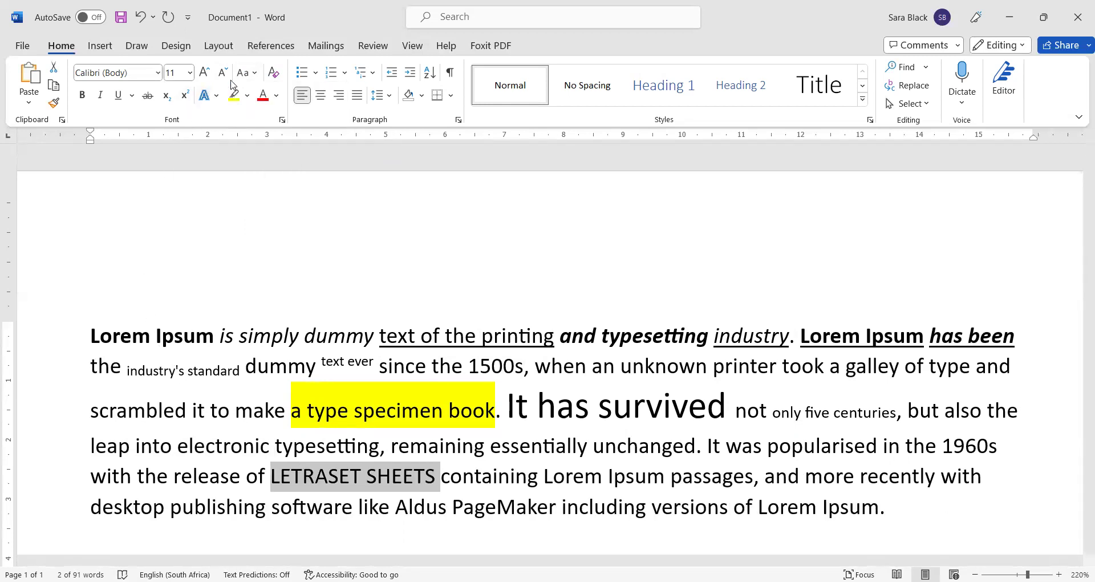
- Apply Capitalize Each Word to the words "LETRASET SHEETS", then return them to lowercase
left_click(256, 75)
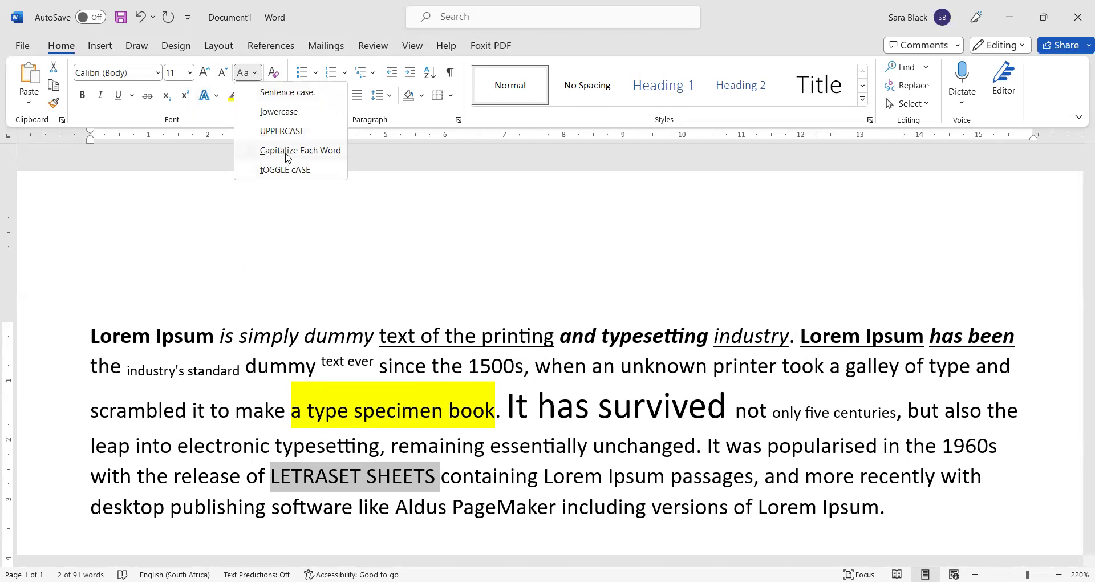
left_click(285, 151)
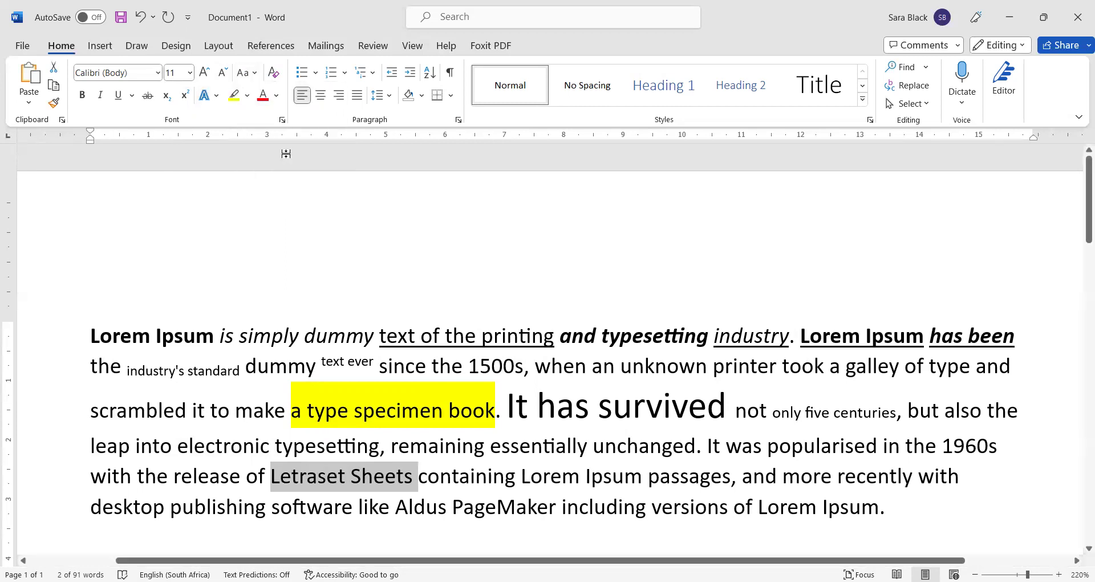
left_click(249, 74)
left_click(279, 112)
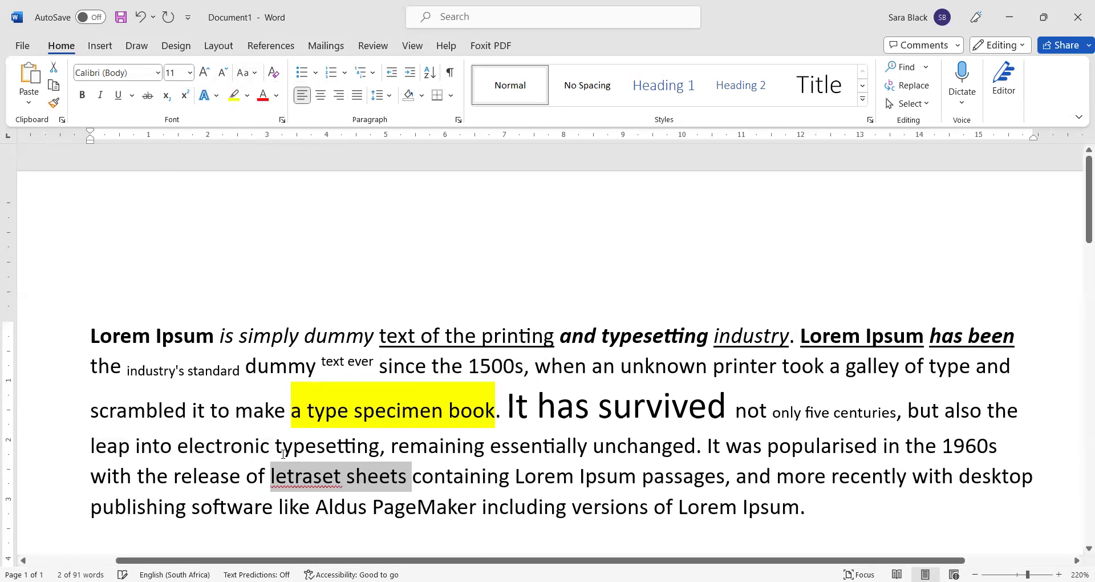
- Correct the flagged word "letraset" to the spelling suggestion "Letraset"
left_click(305, 476)
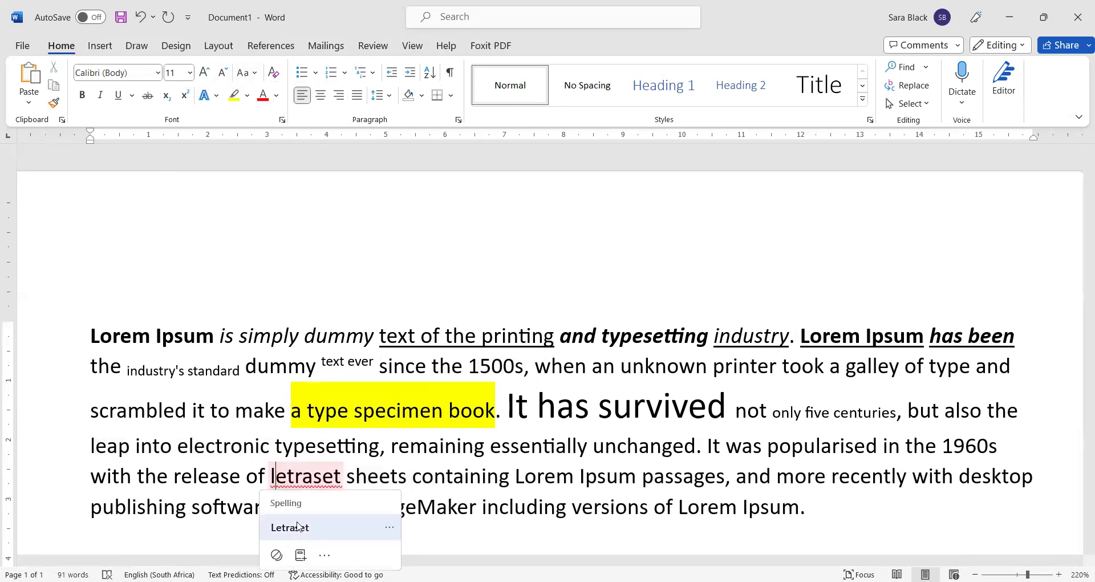
left_click(290, 527)
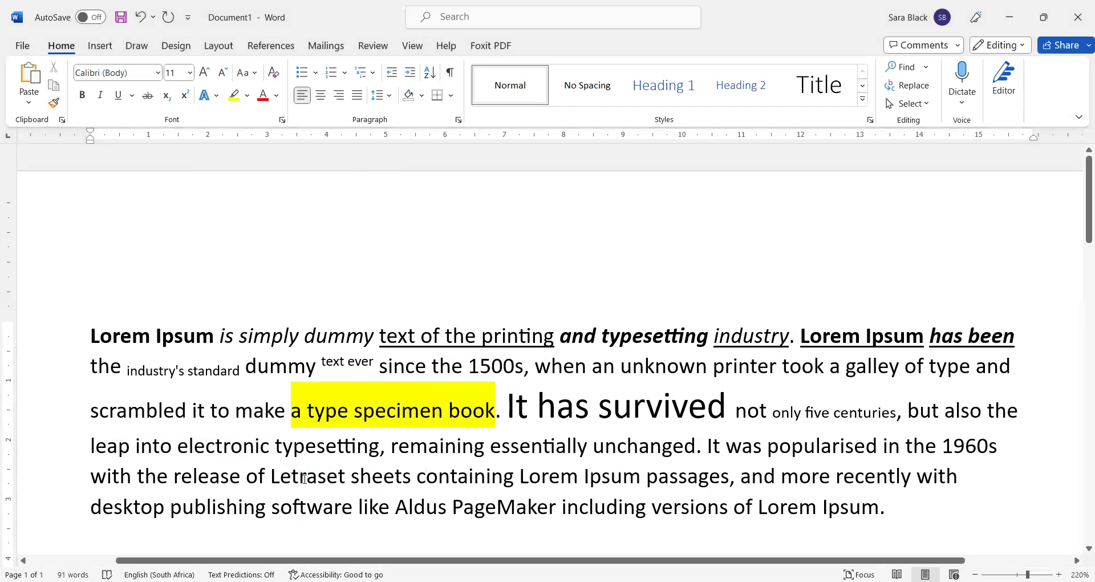
left_click_drag(271, 473, 278, 474)
left_click(194, 447)
- Clear all formatting from the start of the paragraph through the word "popularised"
scroll(252, 394, "down", 5)
scroll(278, 257, "up", 5)
left_click_drag(863, 447, 92, 335)
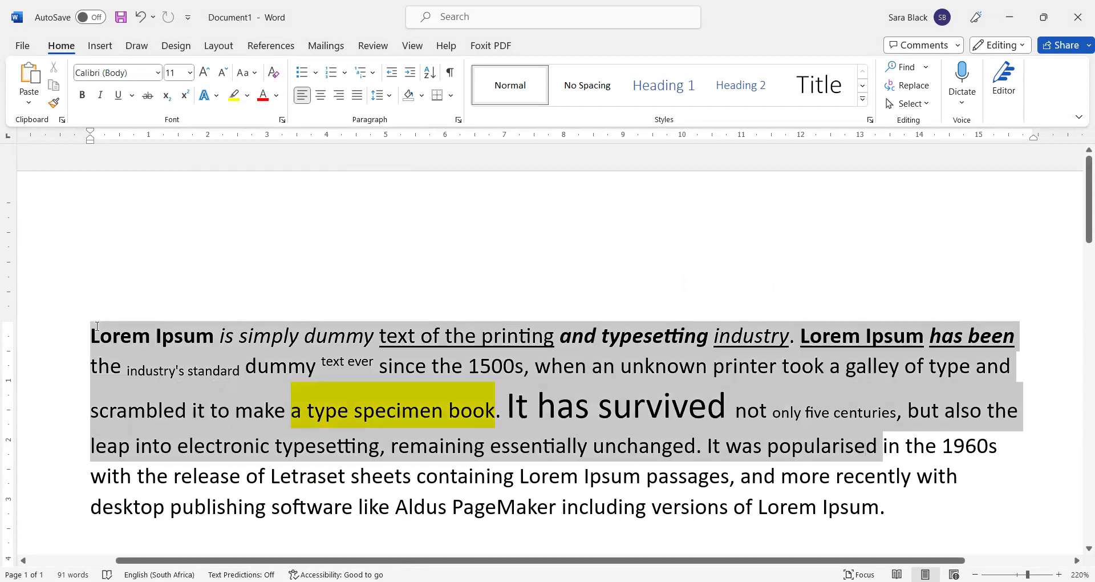
left_click(273, 73)
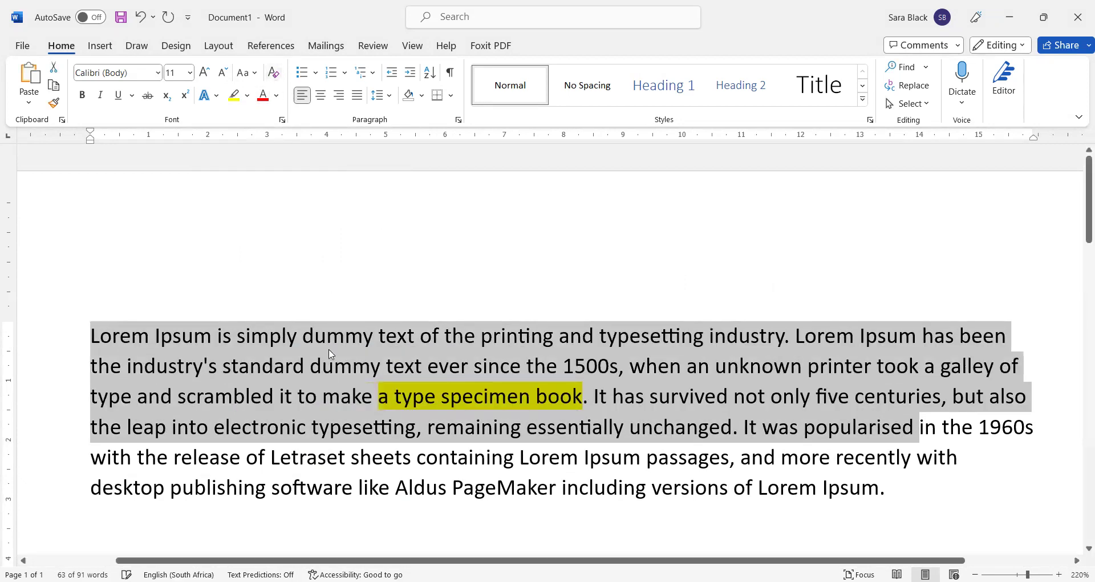
- Remove the yellow highlight from the words "a type specimen book" and clear the selection
left_click(373, 399)
left_click_drag(377, 400, 559, 399)
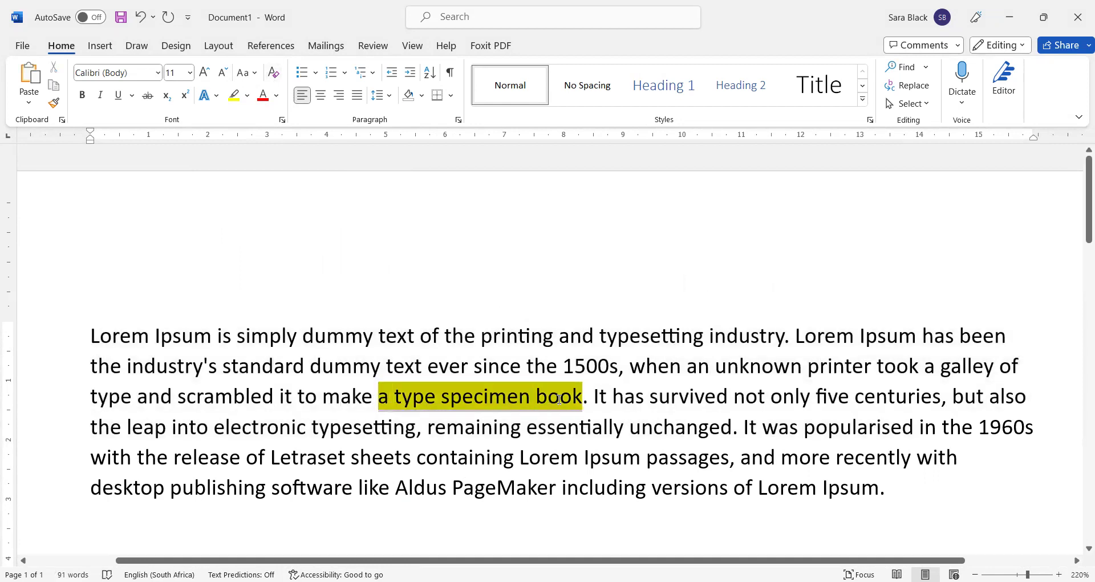
left_click(247, 95)
left_click(257, 178)
left_click(311, 365)
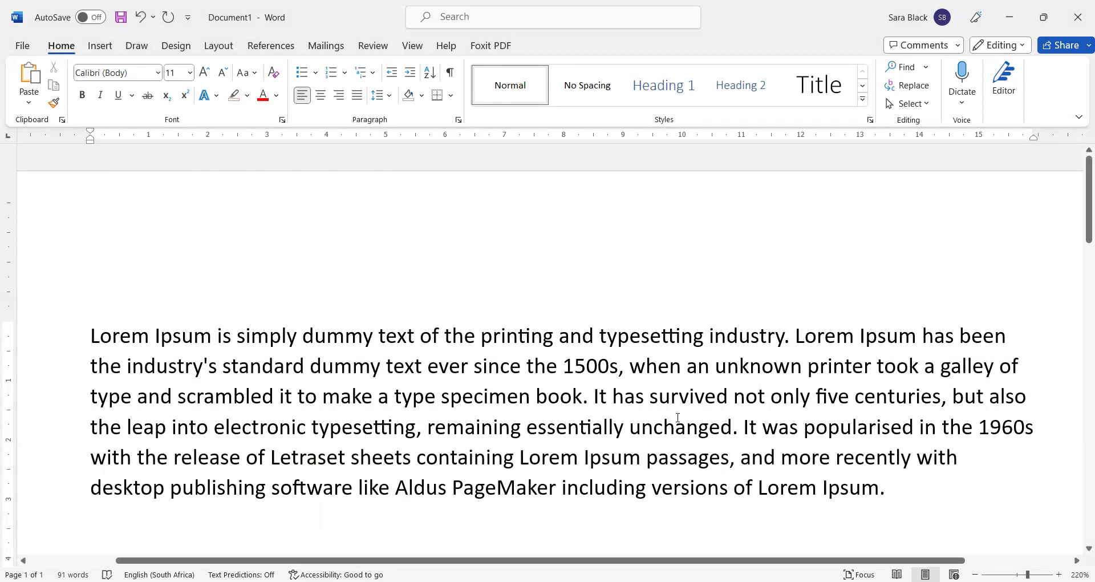
- Set the font color of the words "Ipsum is simply dummy" to standard red
left_click_drag(738, 425, 279, 395)
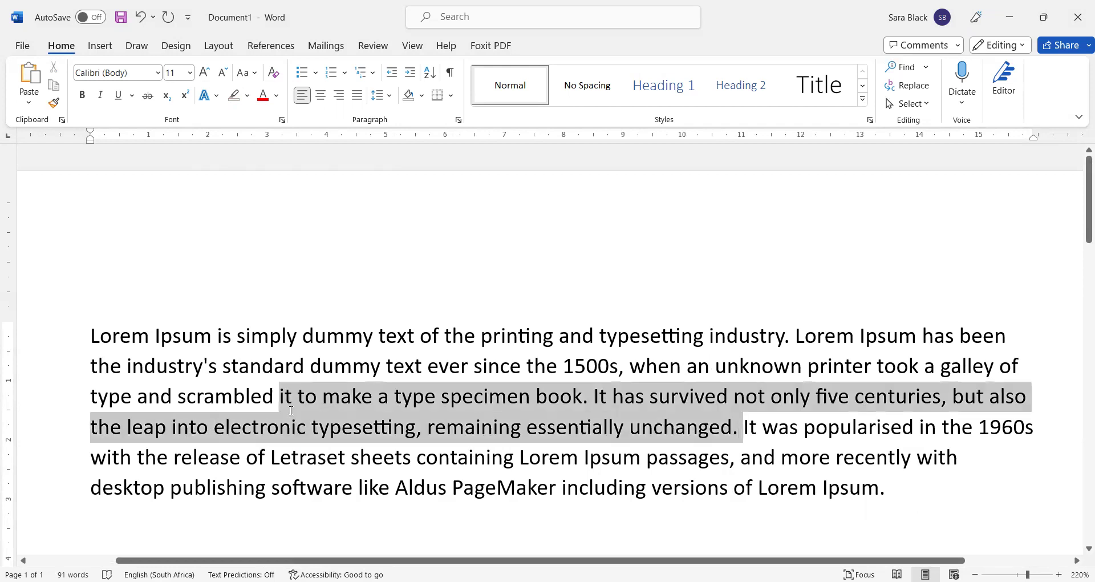
left_click(217, 365)
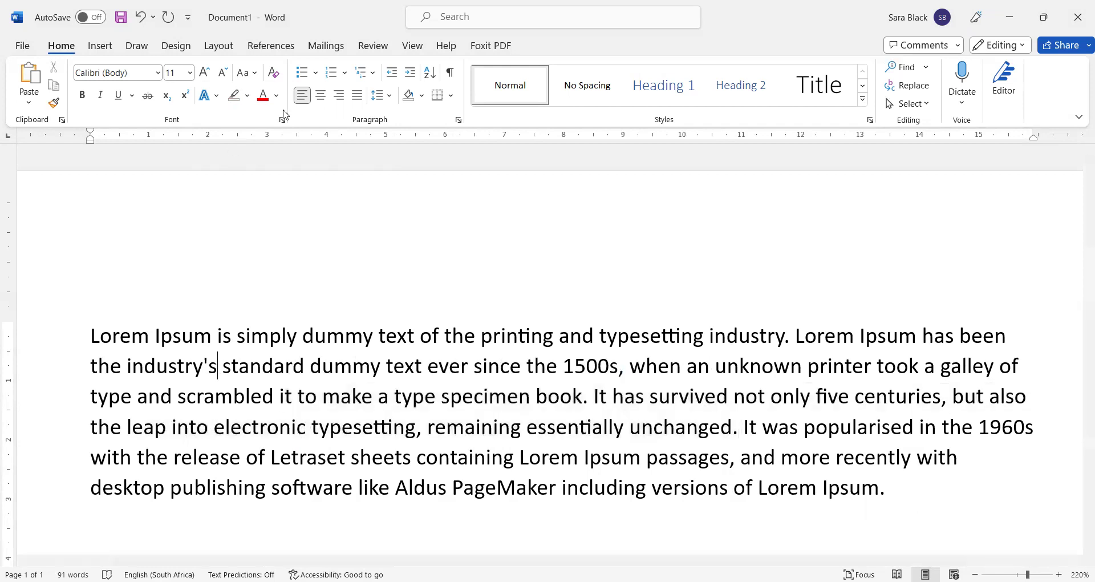
left_click_drag(157, 336, 378, 336)
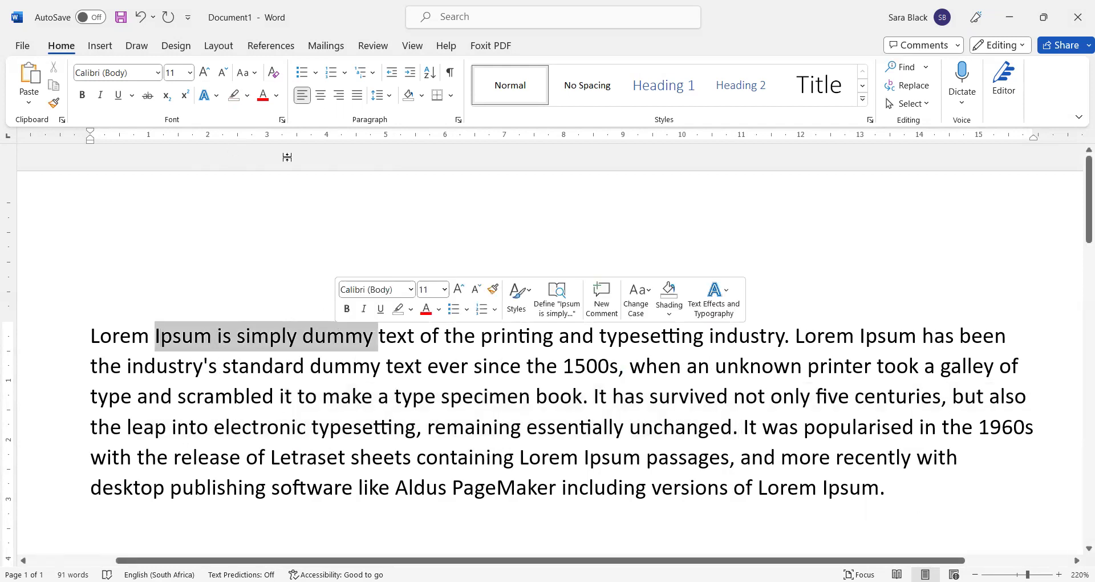
left_click(276, 95)
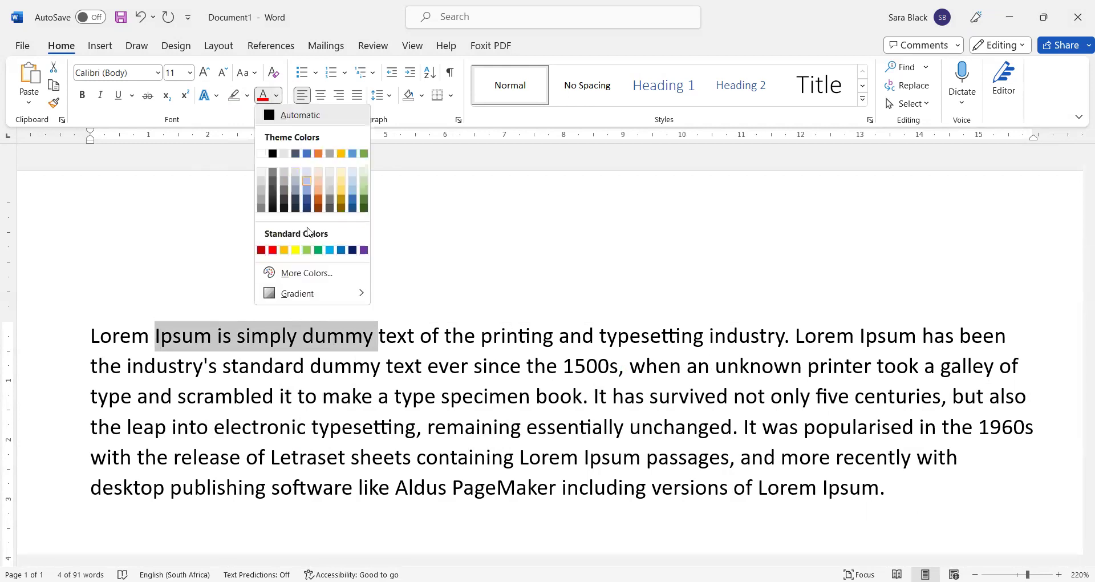
left_click(272, 250)
- Set the font color of the words "standard dummy" to standard green
left_click_drag(224, 365, 384, 365)
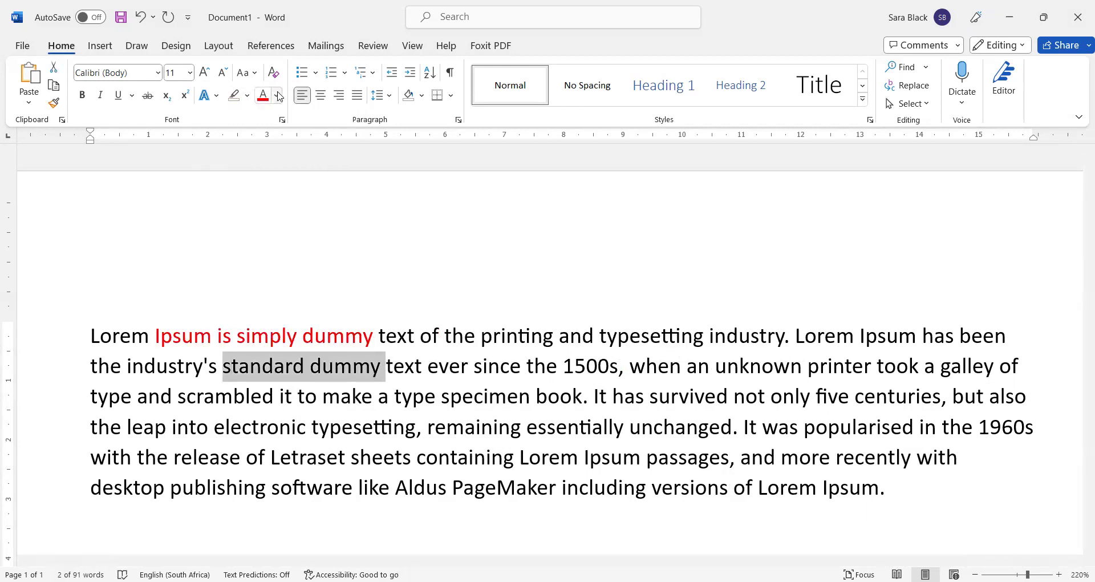
left_click(277, 95)
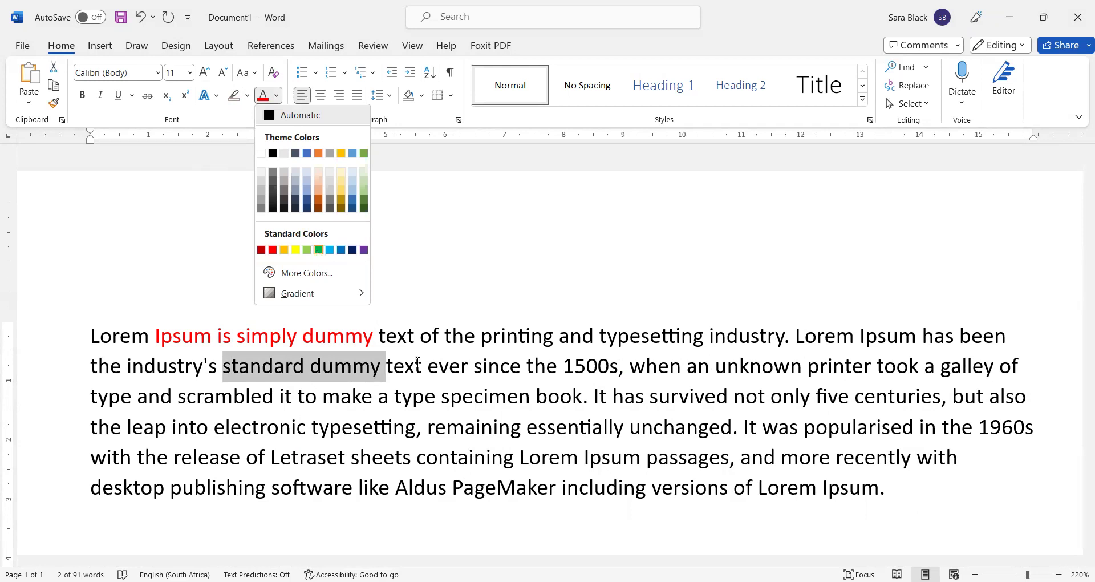
left_click(319, 249)
- Apply a custom font color, hex #000000, to the words "text ever since the" and clear the selection
left_click_drag(386, 365, 527, 358)
left_click(277, 95)
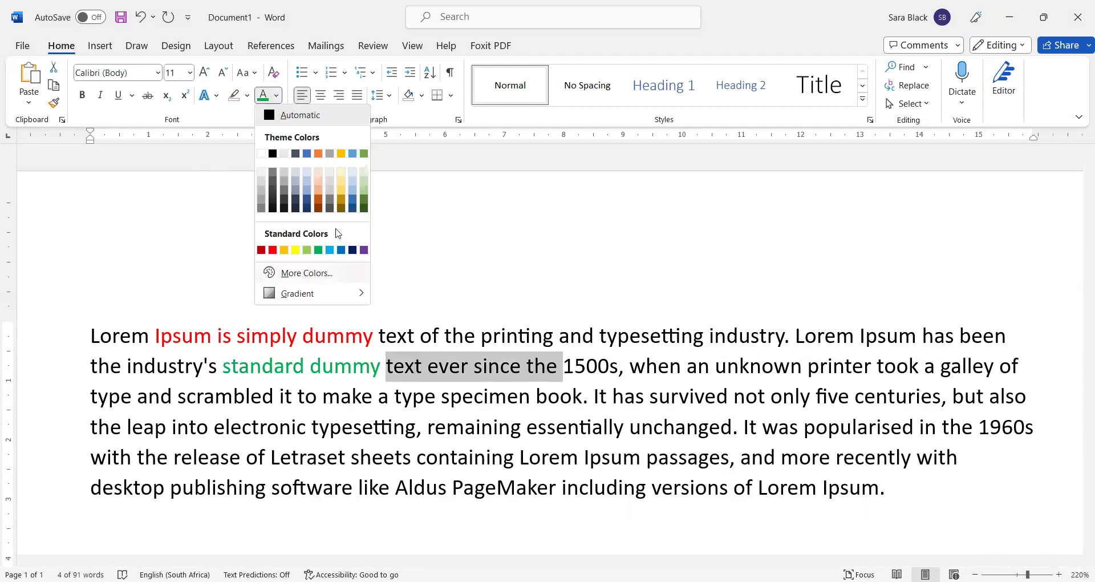
left_click(320, 273)
left_click(509, 196)
left_click(543, 255)
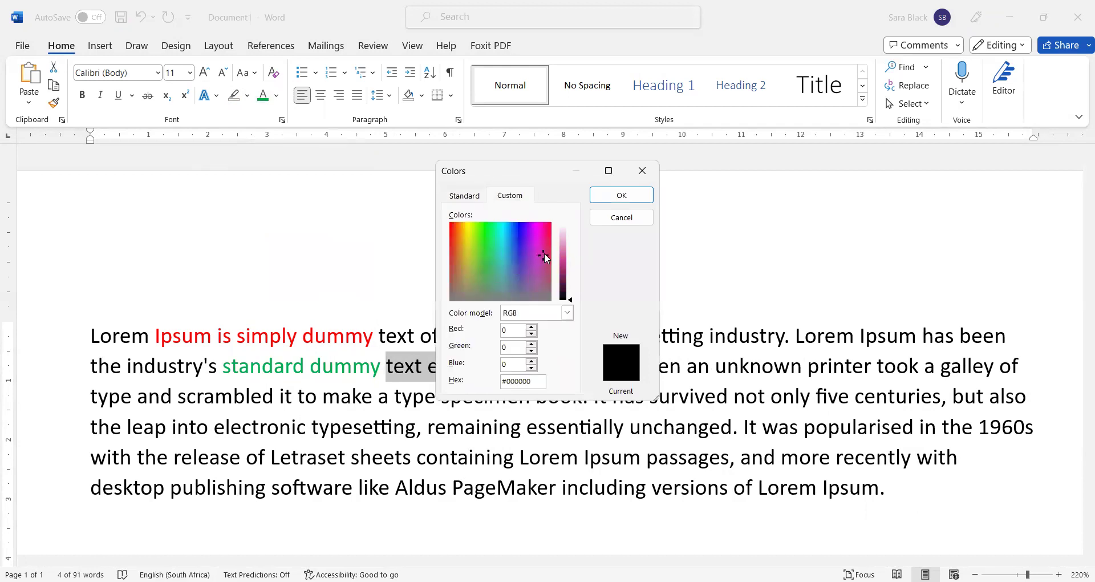
left_click(622, 198)
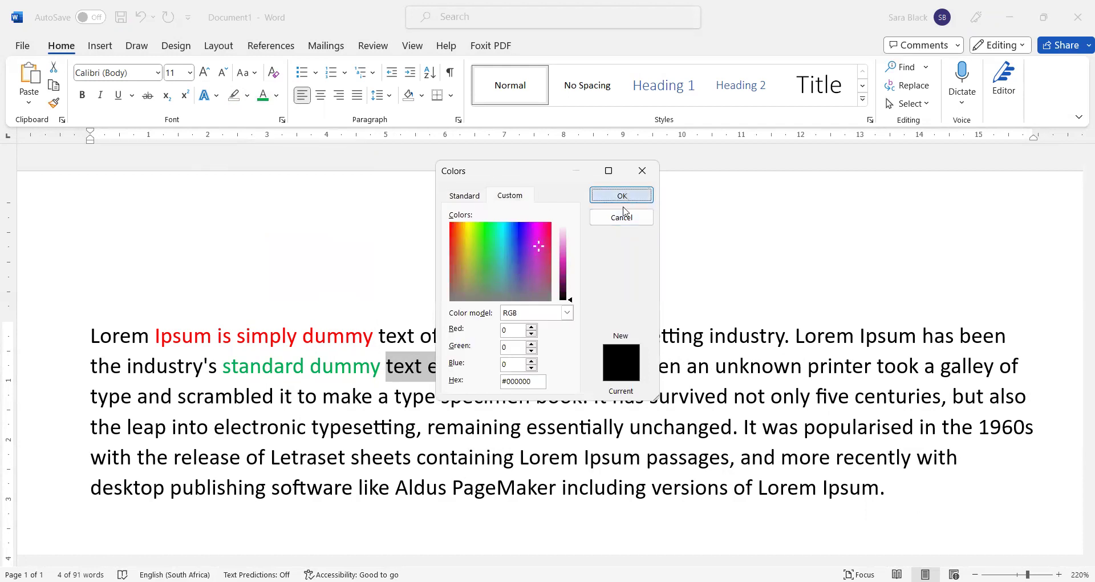
left_click(435, 393)
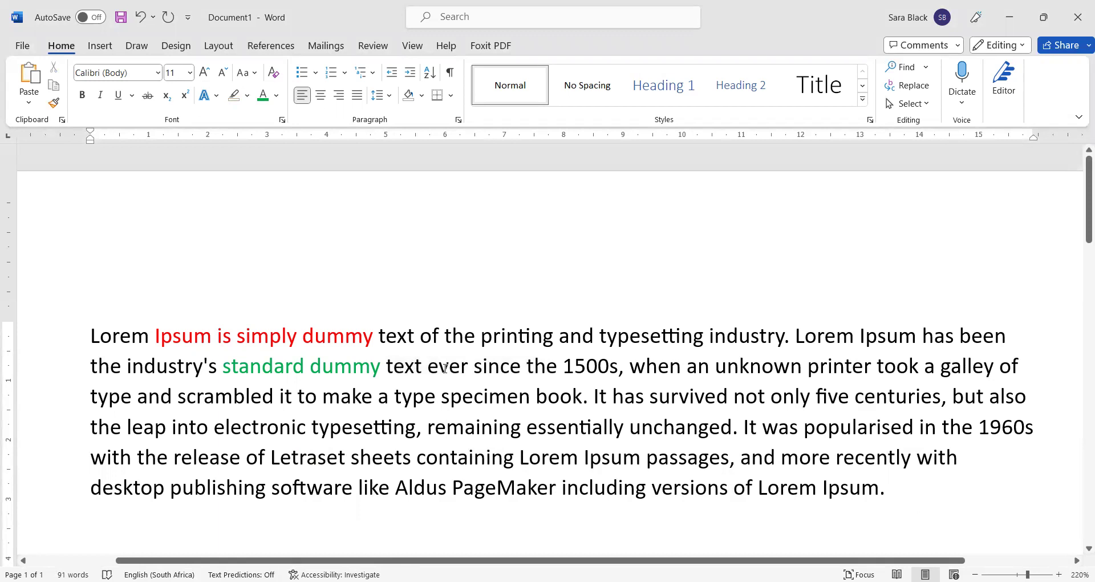
- Apply the recently used black font color to the words "text ever since" and deselect them
left_click_drag(386, 366, 524, 366)
left_click(278, 96)
left_click(261, 291)
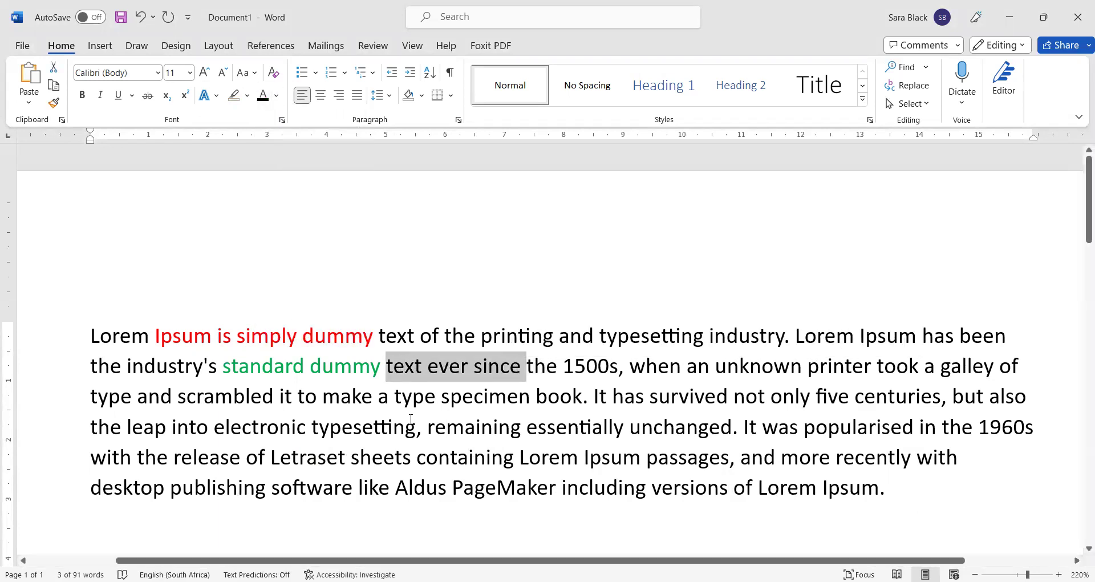
left_click(520, 367)
key("ctrl+Left")
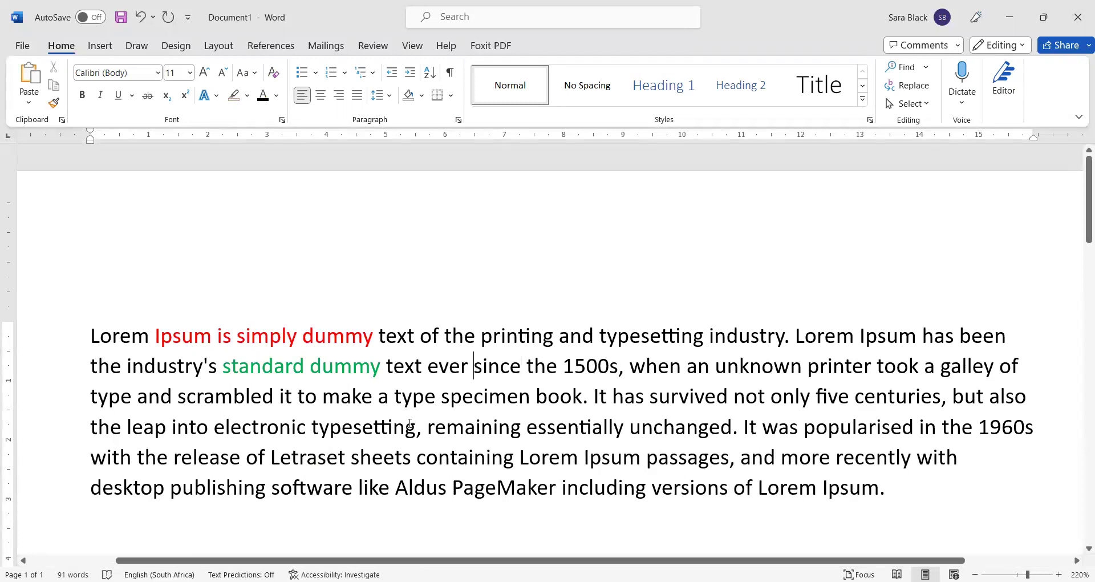
- Reset the font color to Automatic from "Ipsum is simply dummy" through "text ever since the" and clear the selection
left_click_drag(563, 365, 154, 335)
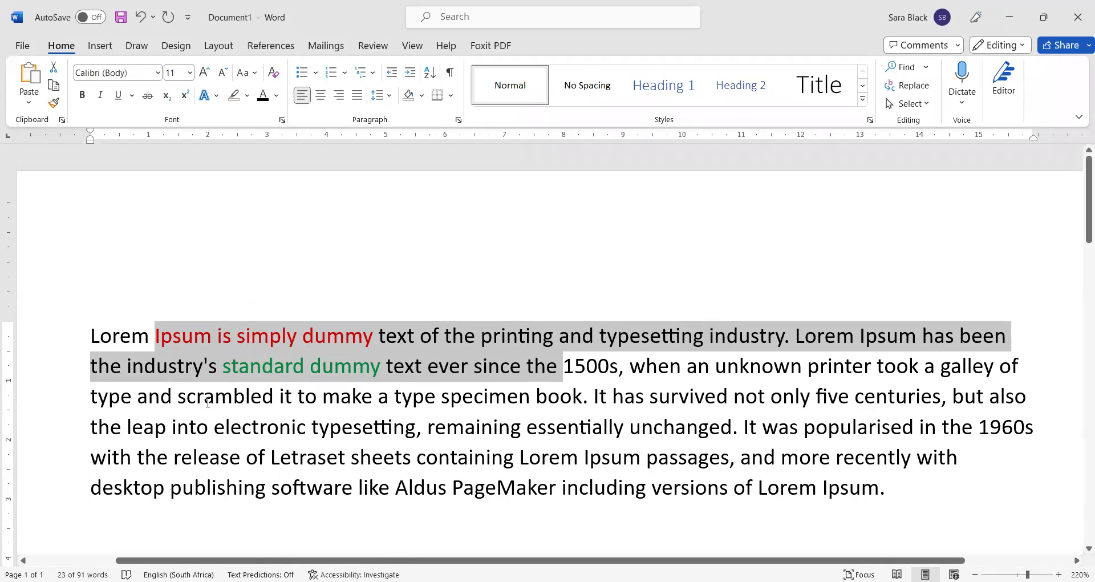
left_click(277, 98)
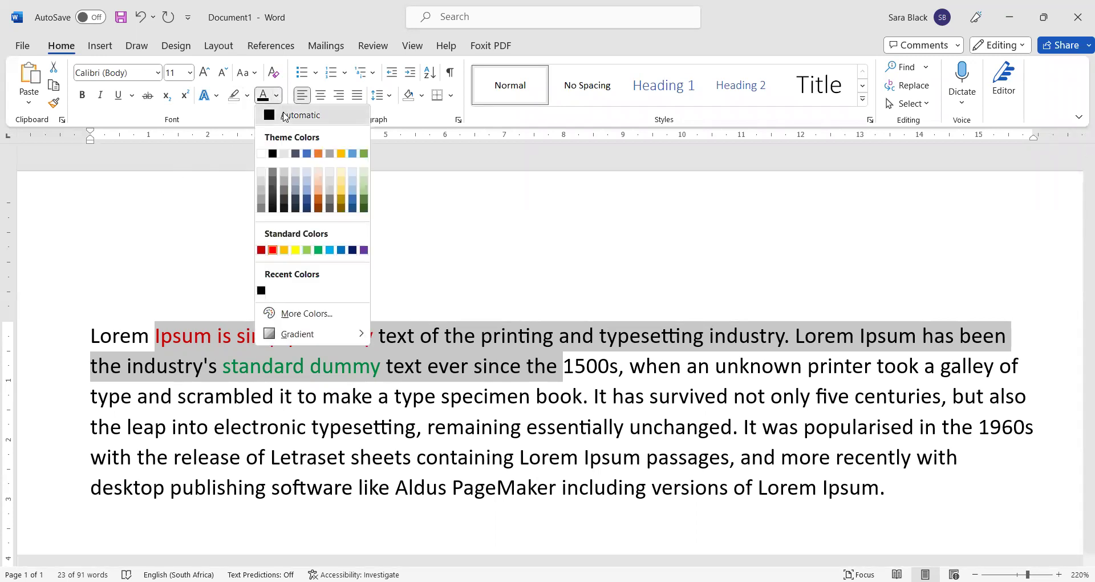
left_click(285, 117)
left_click(306, 396)
left_click(472, 397)
left_click_drag(240, 341, 128, 365)
left_click(389, 397)
left_click(202, 378)
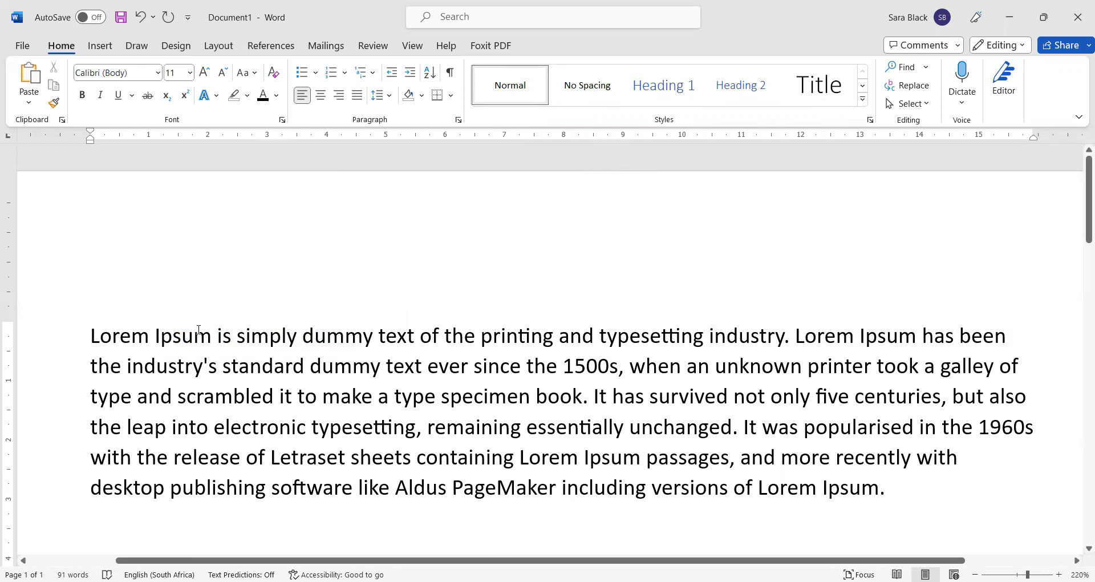
left_click_drag(210, 337, 784, 338)
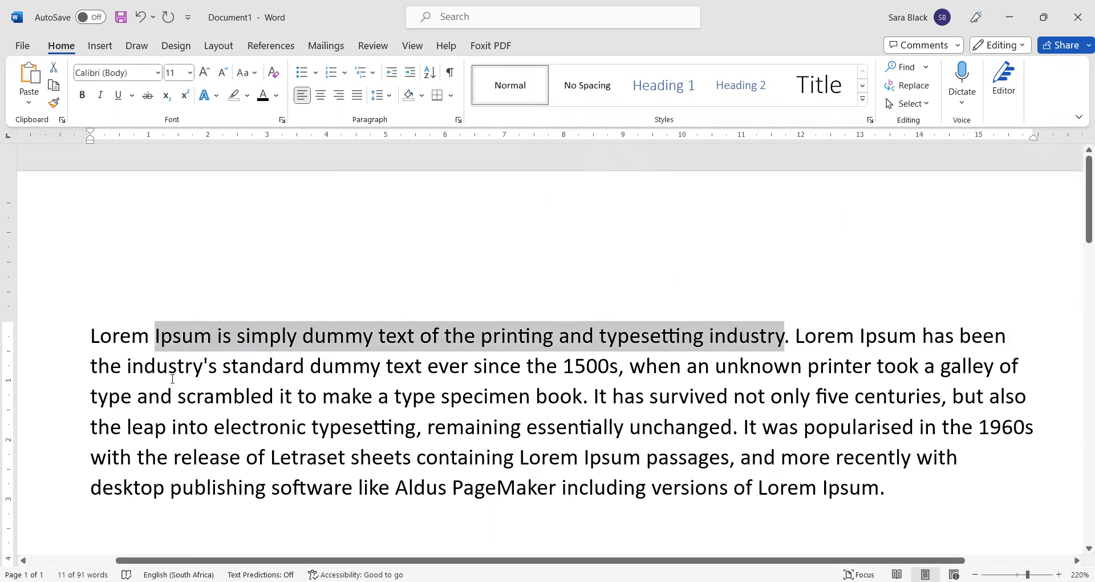
left_click_drag(201, 369, 868, 365)
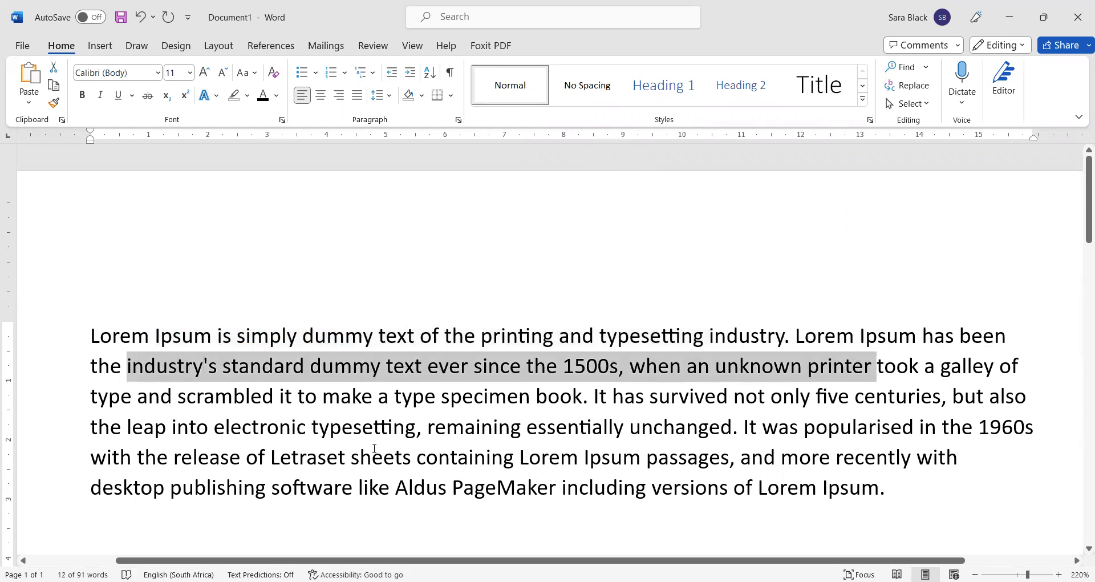
left_click_drag(201, 407, 507, 399)
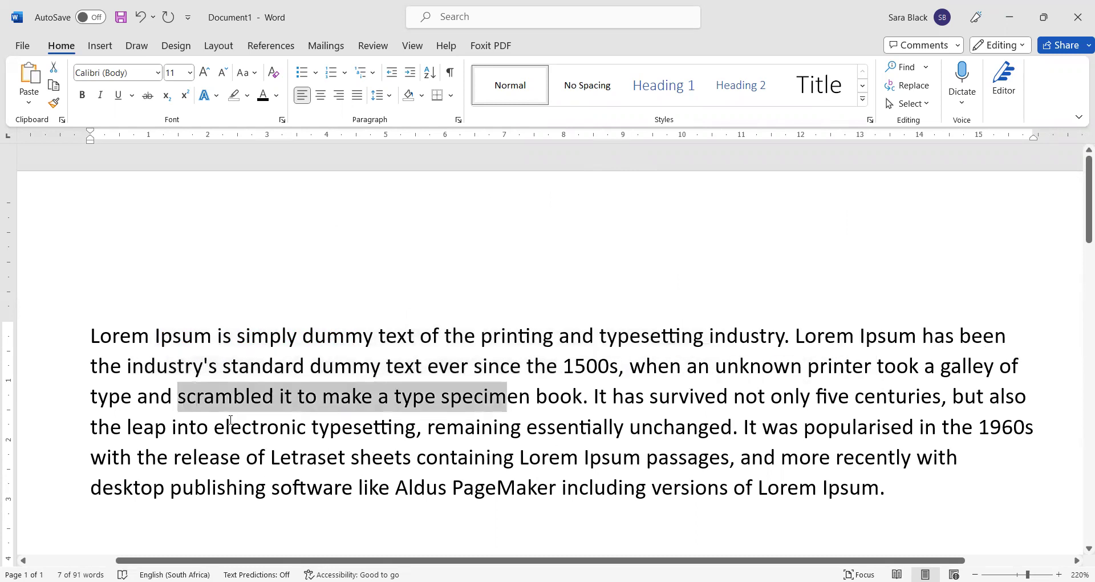
left_click_drag(230, 425, 465, 428)
left_click(121, 426)
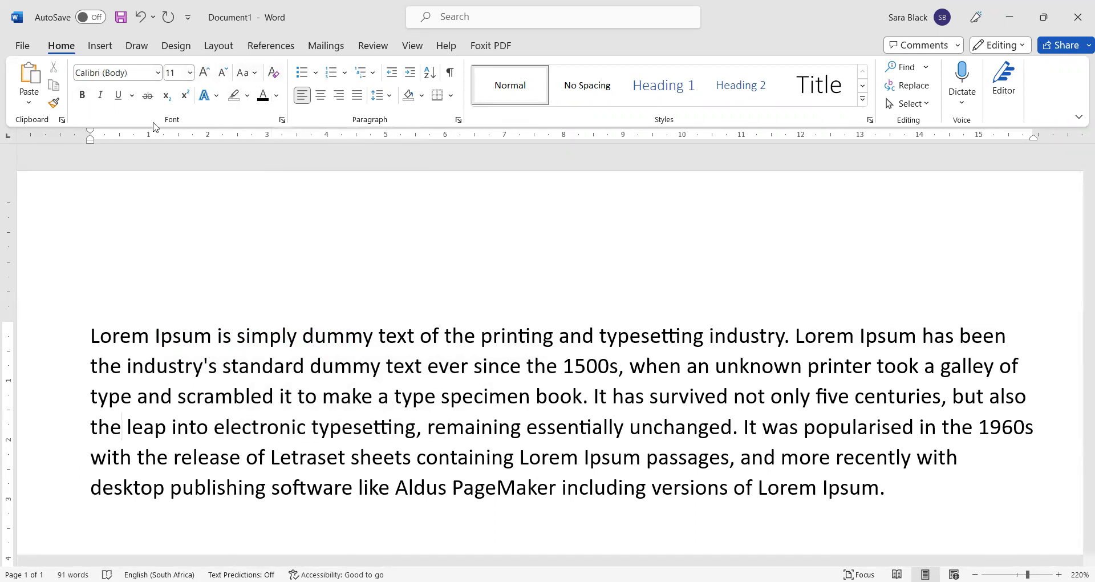
- Open the Font dialog and examine its basic font settings, the available underline styles and the text effects
left_click(282, 121)
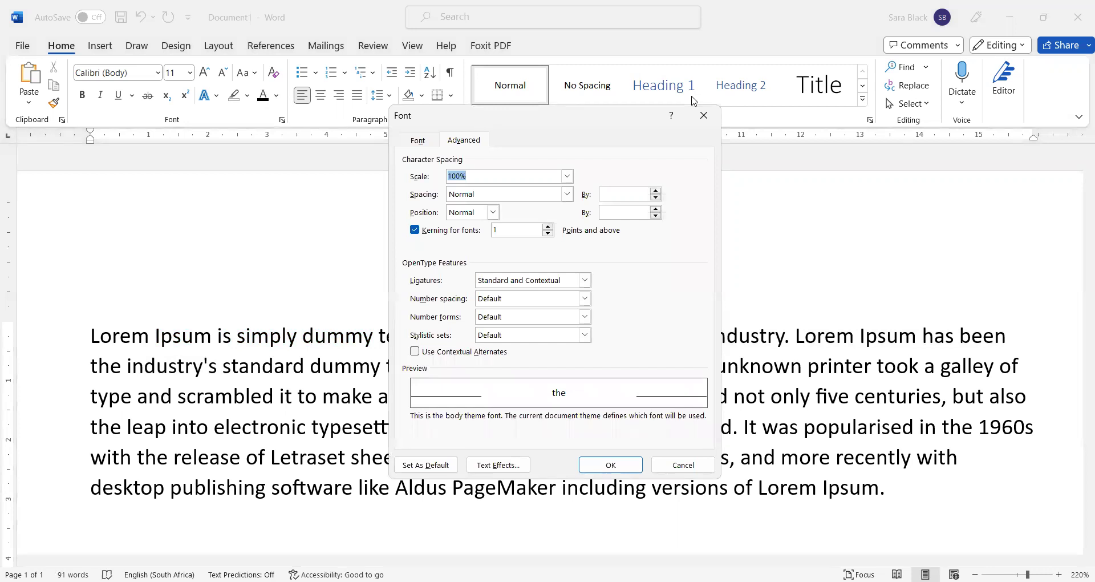
left_click_drag(638, 114, 861, 92)
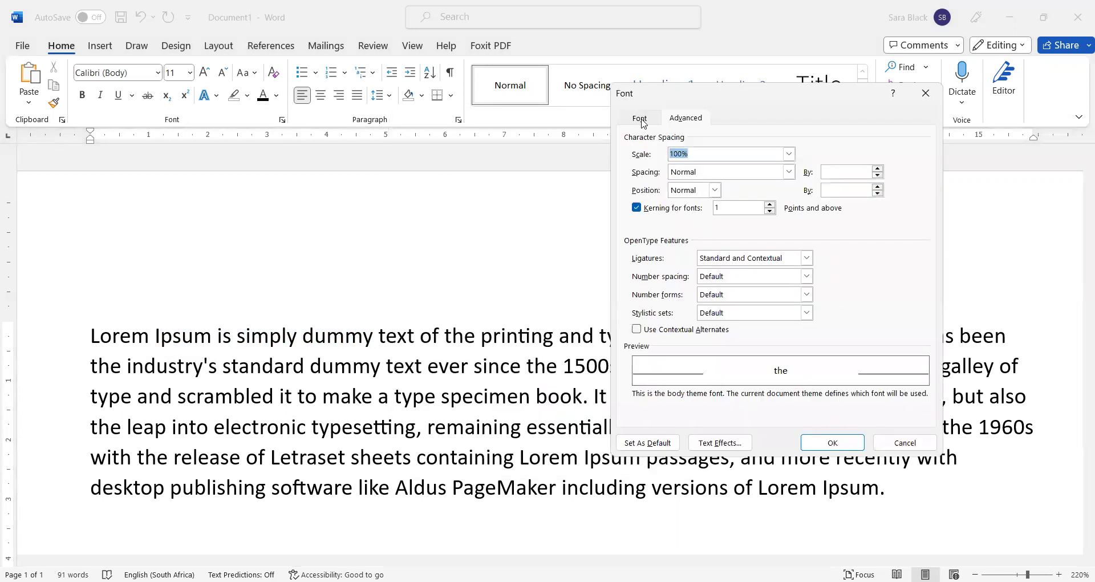
left_click(638, 117)
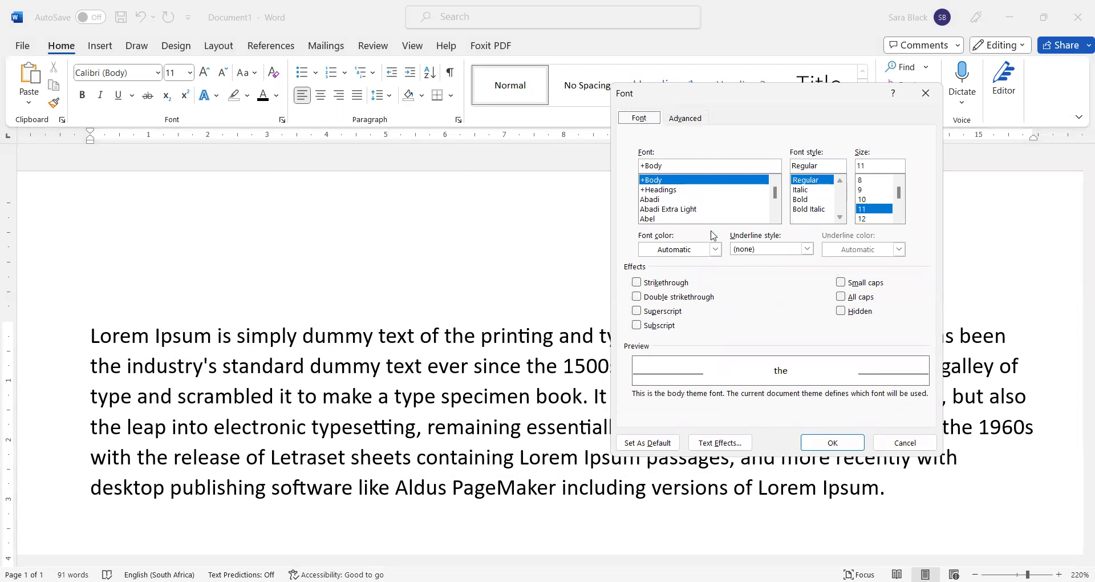
left_click(807, 253)
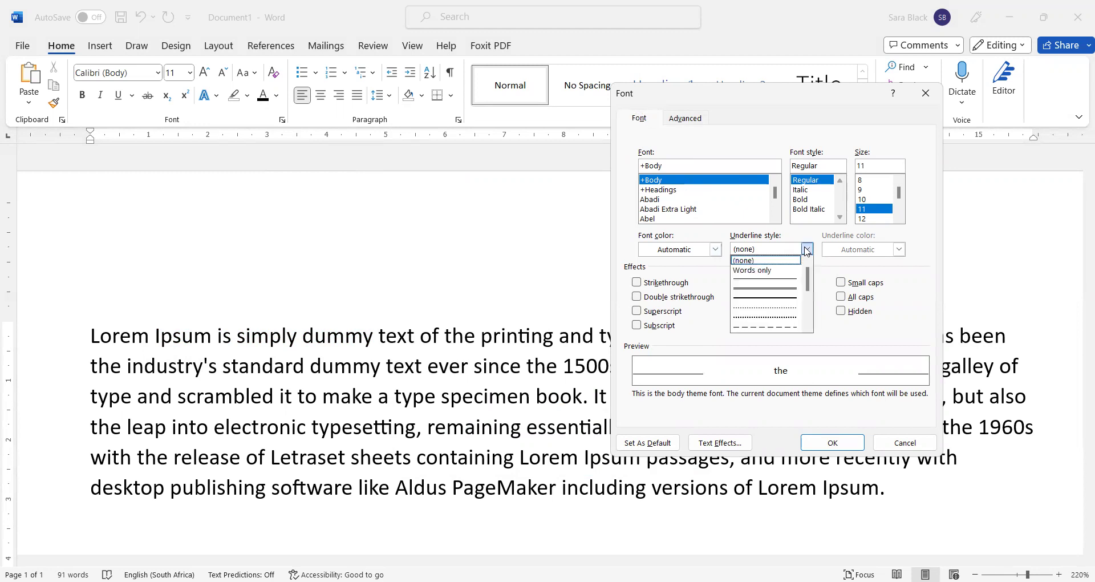
left_click(807, 253)
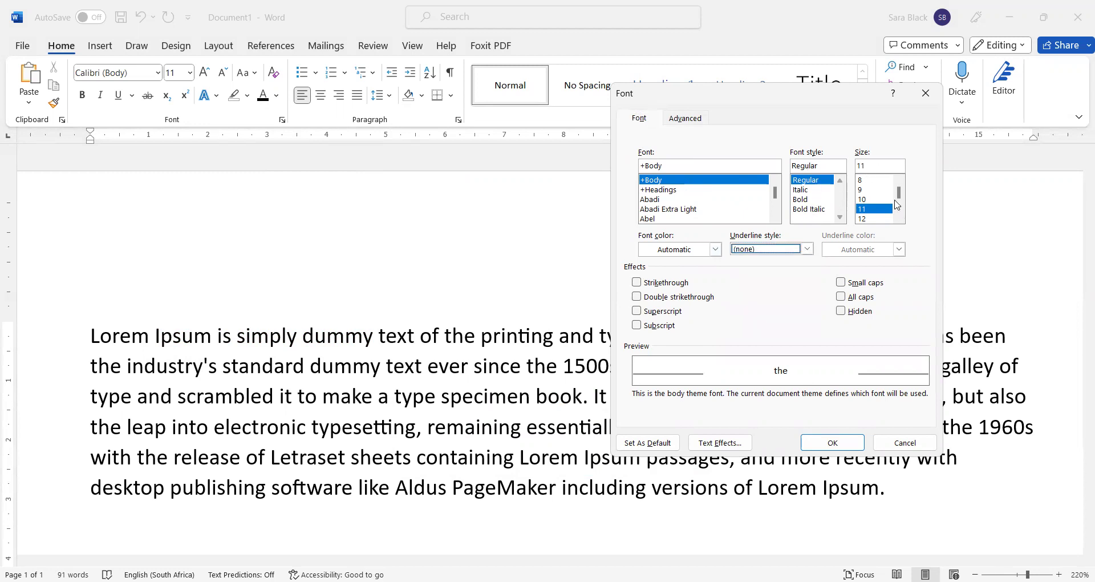
left_click(807, 251)
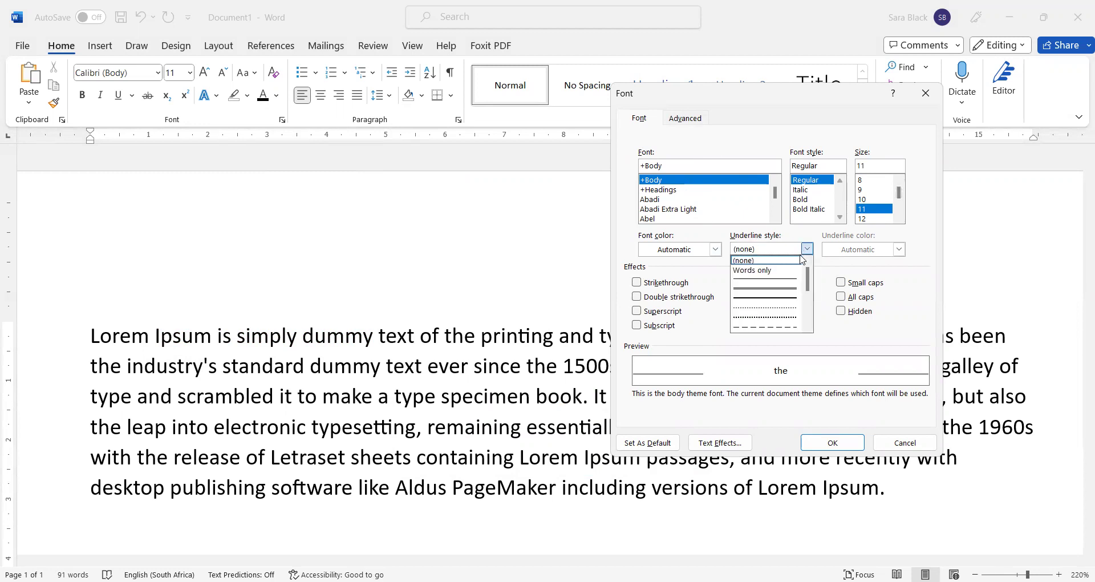
left_click_drag(807, 283, 810, 321)
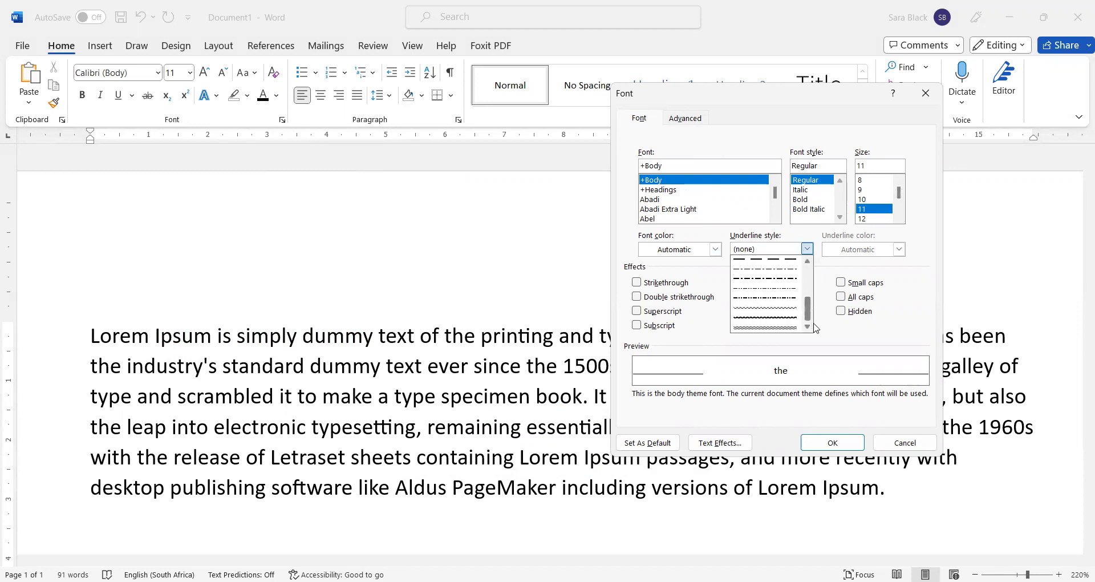
left_click_drag(814, 324, 804, 285)
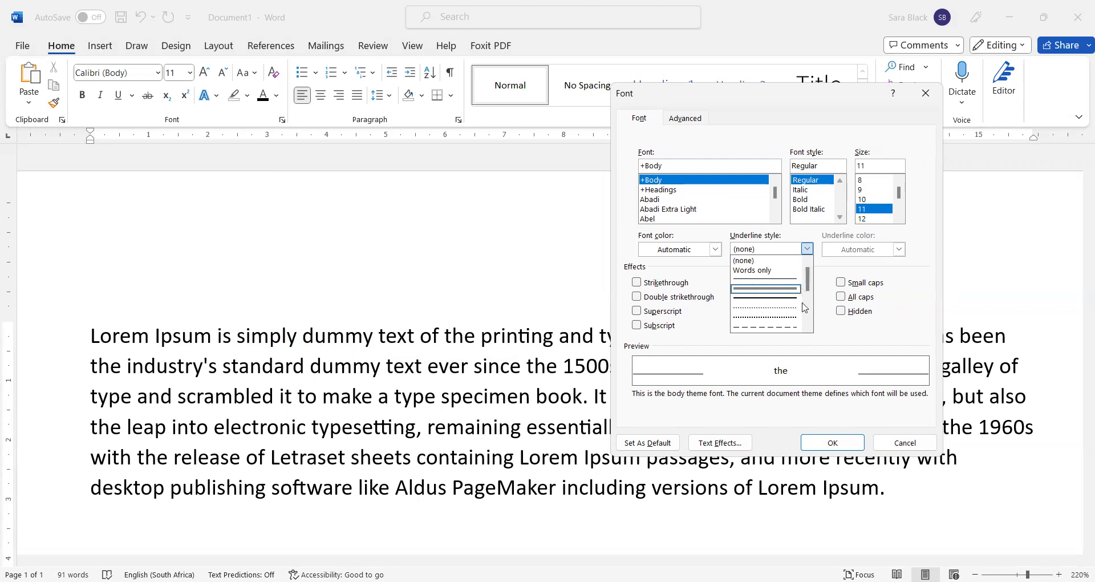
mouse_move(808, 283)
left_mouse_down()
mouse_move(807, 318)
mouse_move(808, 280)
left_mouse_up()
left_click(903, 322)
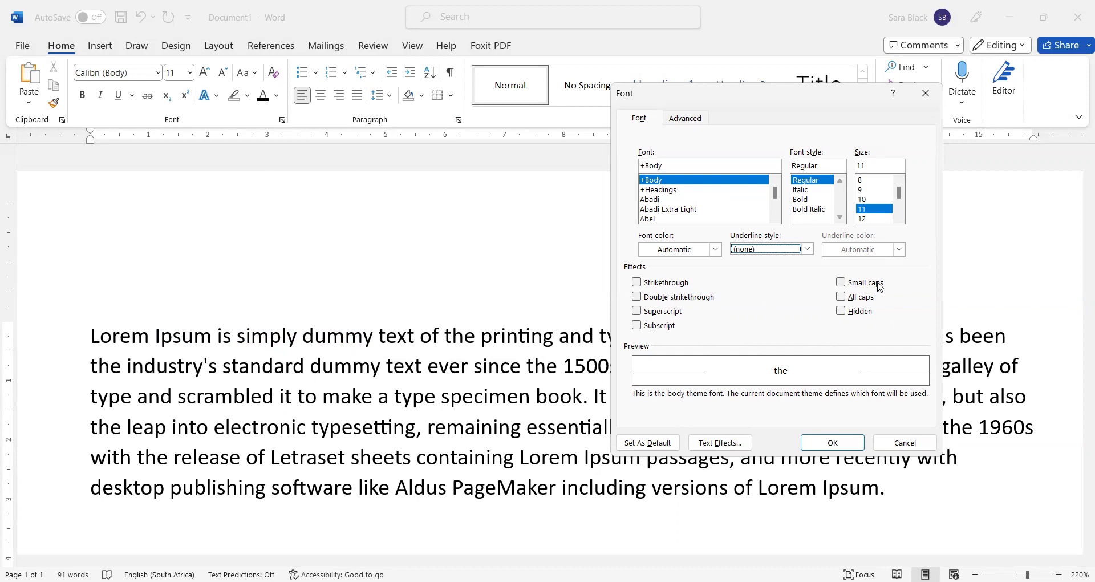
left_click(861, 317)
left_click(859, 313)
- Preview Yu Gothic Light, MS Gothic and MS Mincho in the Font dialog, and choose Mistral as the font
left_click_drag(774, 193, 781, 212)
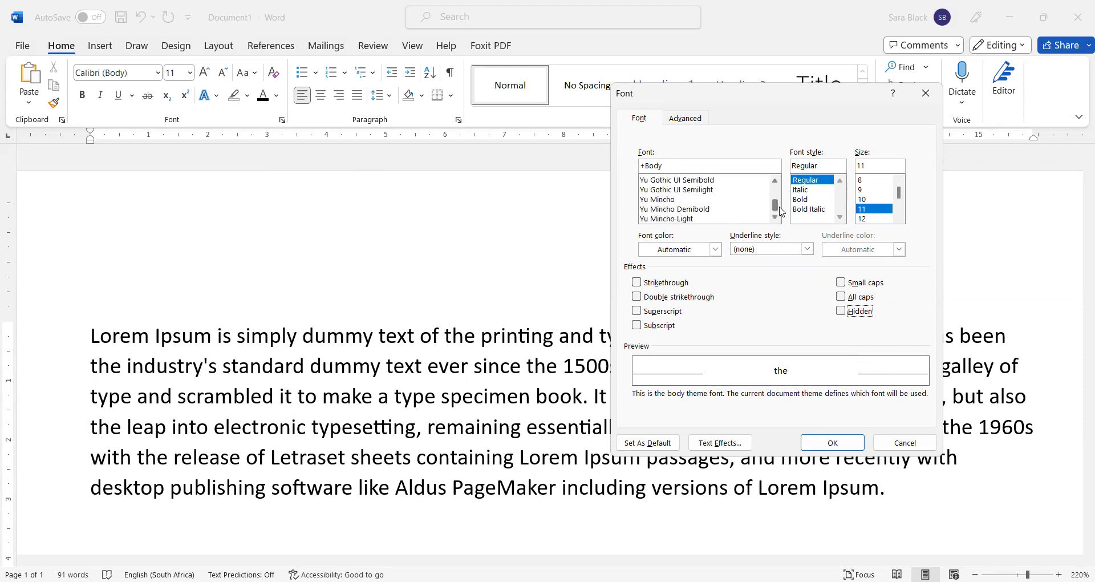
scroll(754, 197, "up", 2)
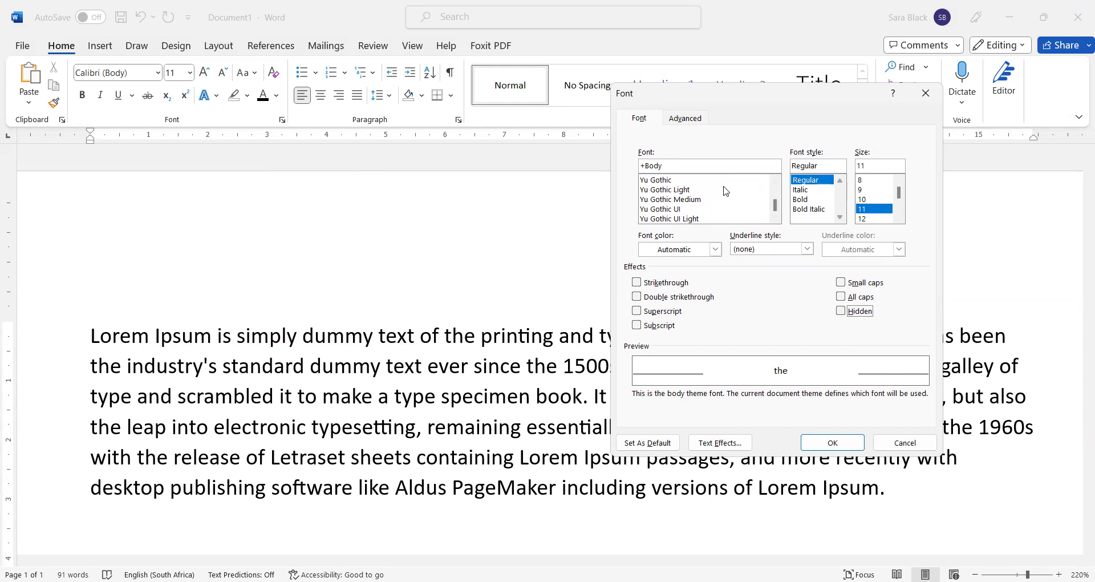
left_click(725, 190)
left_click_drag(775, 214, 774, 210)
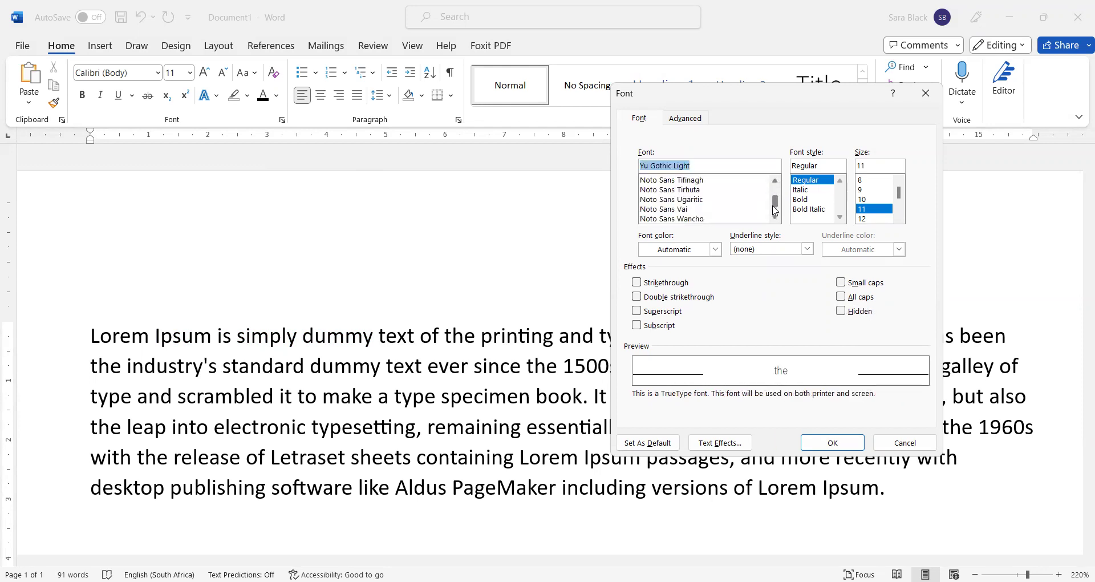
scroll(722, 194, "up", 15)
scroll(722, 194, "up", 10)
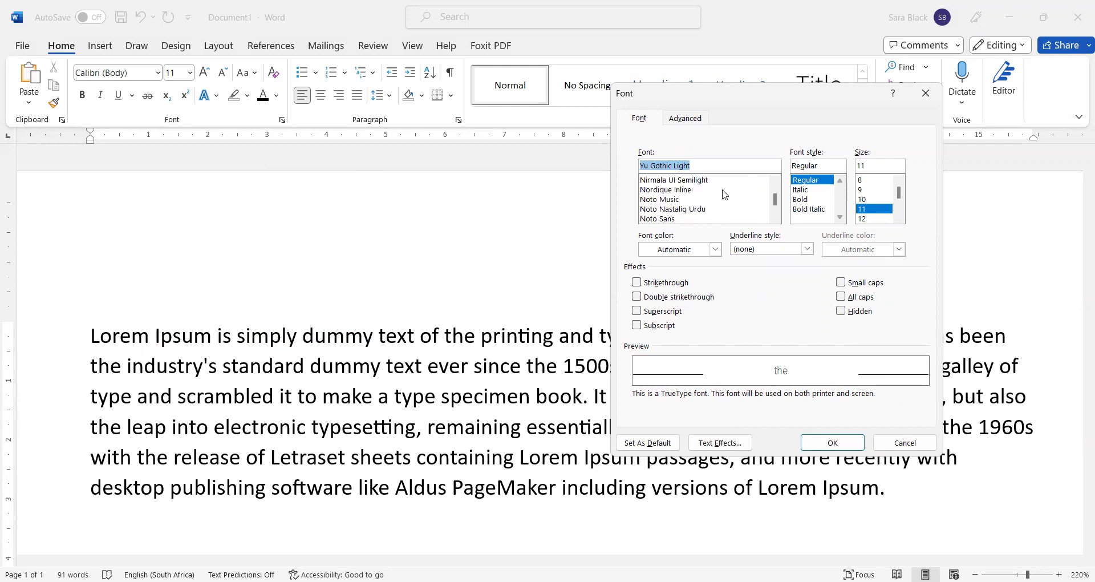
left_click(717, 200)
left_click(711, 191)
scroll(711, 194, "up", 3)
left_click(710, 191)
scroll(709, 192, "up", 3)
left_click(709, 191)
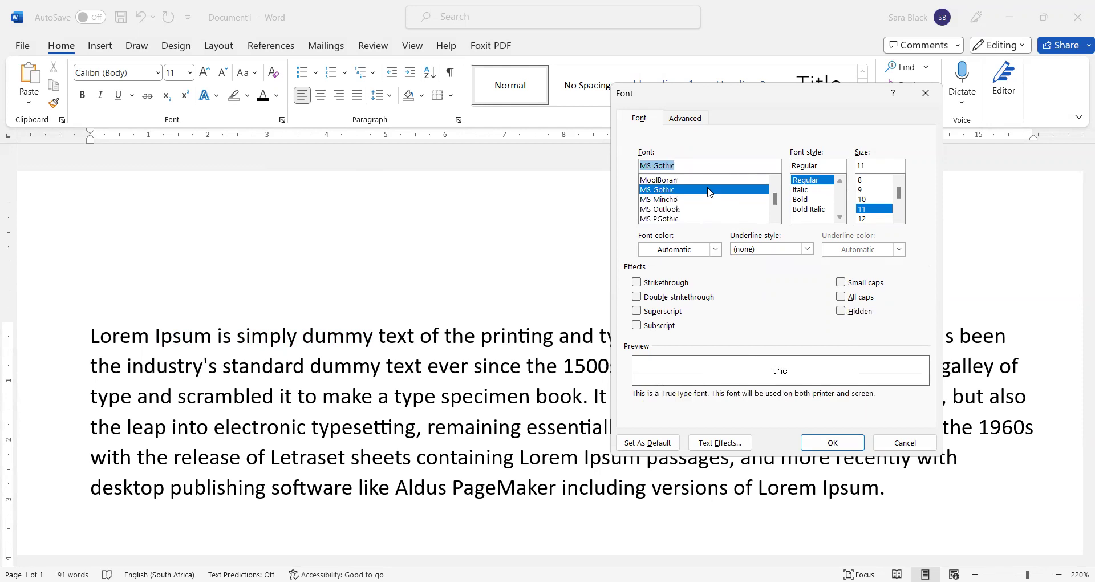
left_click(707, 200)
scroll(704, 202, "up", 3)
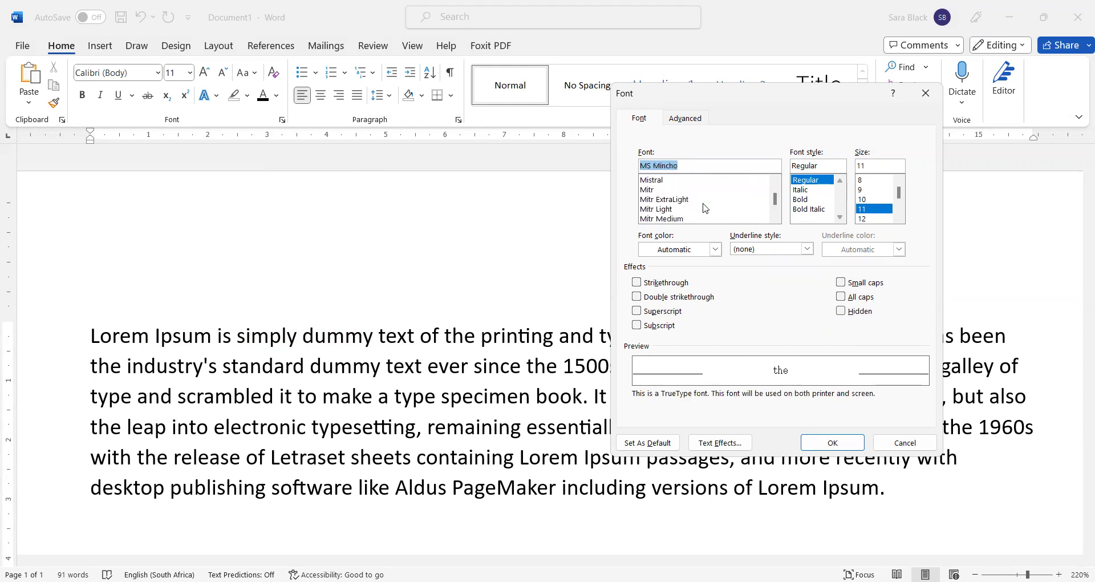
left_click(693, 182)
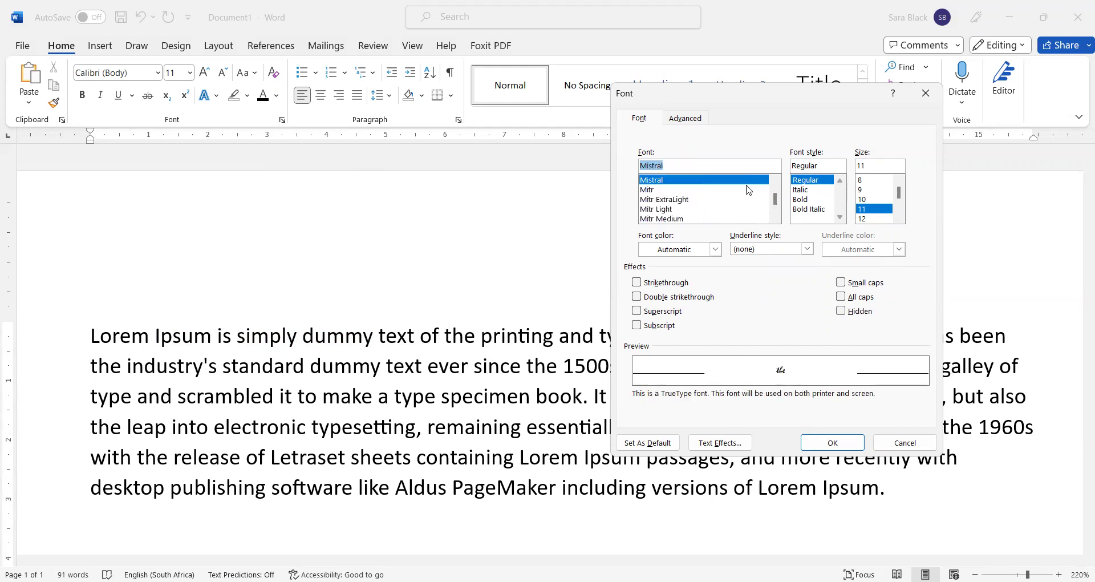
- Choose font size 72, replace it with 144 and apply the font settings
left_click_drag(899, 193, 900, 205)
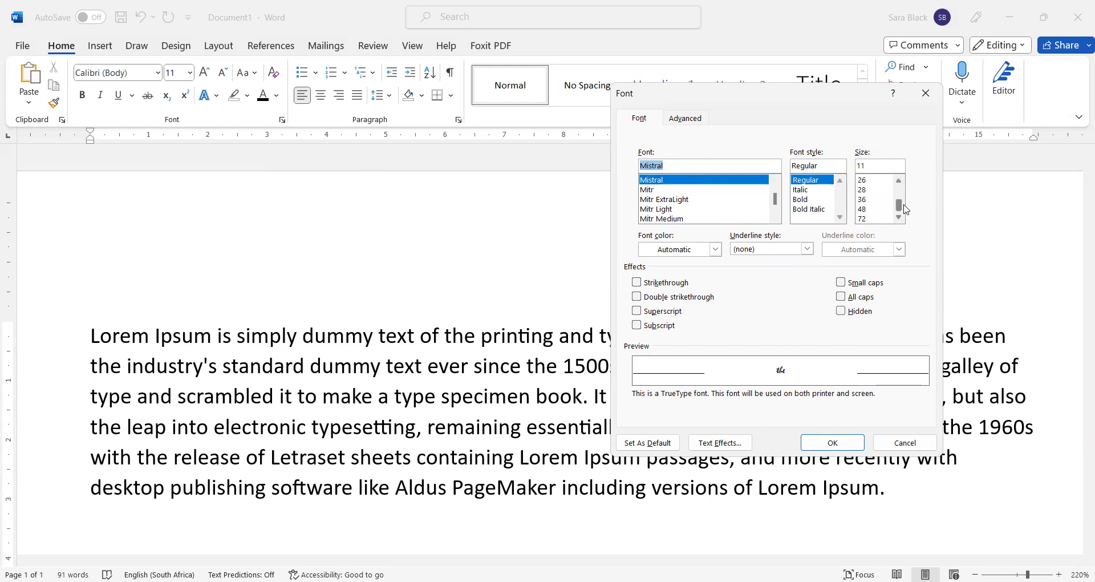
left_click(869, 220)
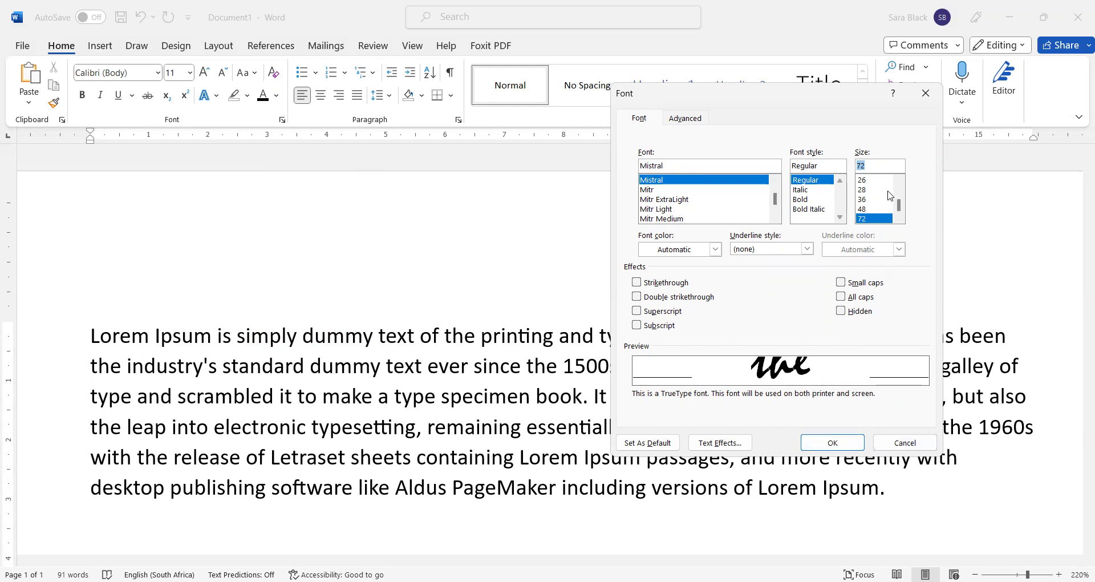
left_click_drag(771, 101, 585, 74)
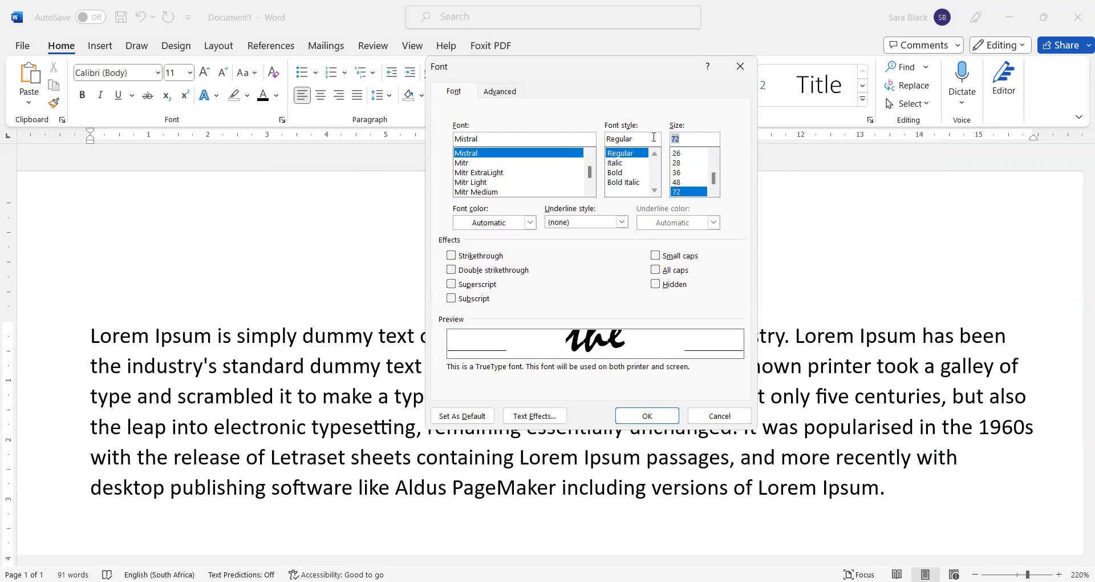
type("144")
key("Return")
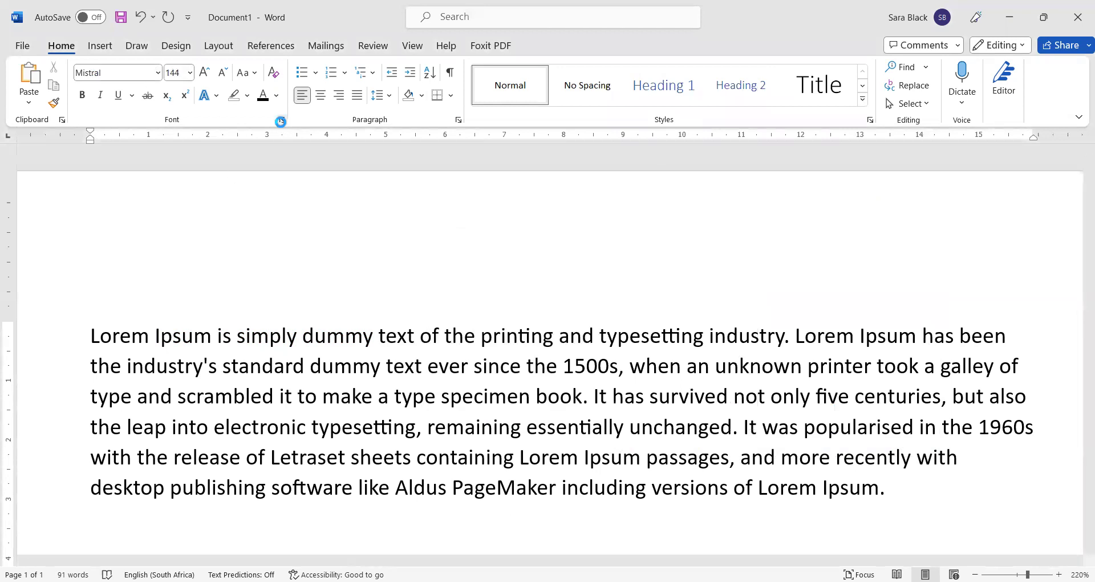
- Reopen the Font dialog, set the size to 72 and choose the thick dotted underline style
key("ctrl+d")
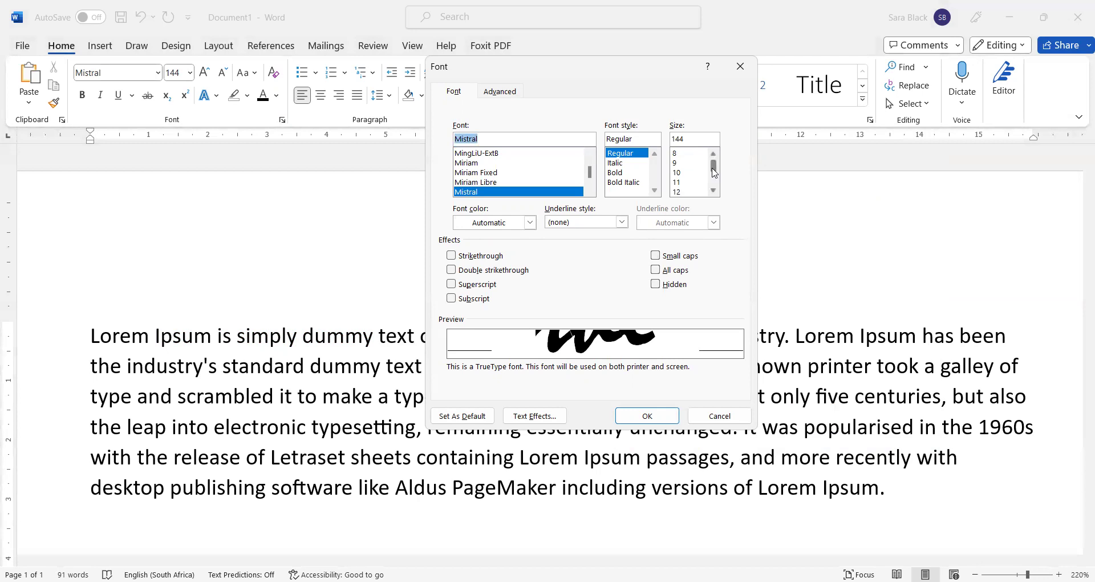
left_click_drag(714, 175, 714, 187)
left_click(685, 192)
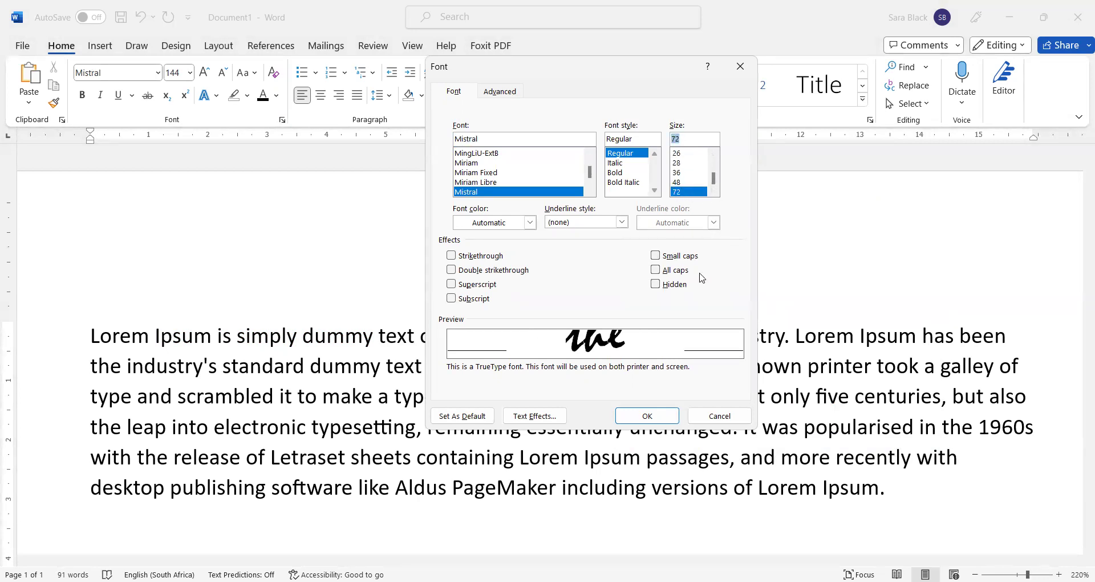
left_click(622, 222)
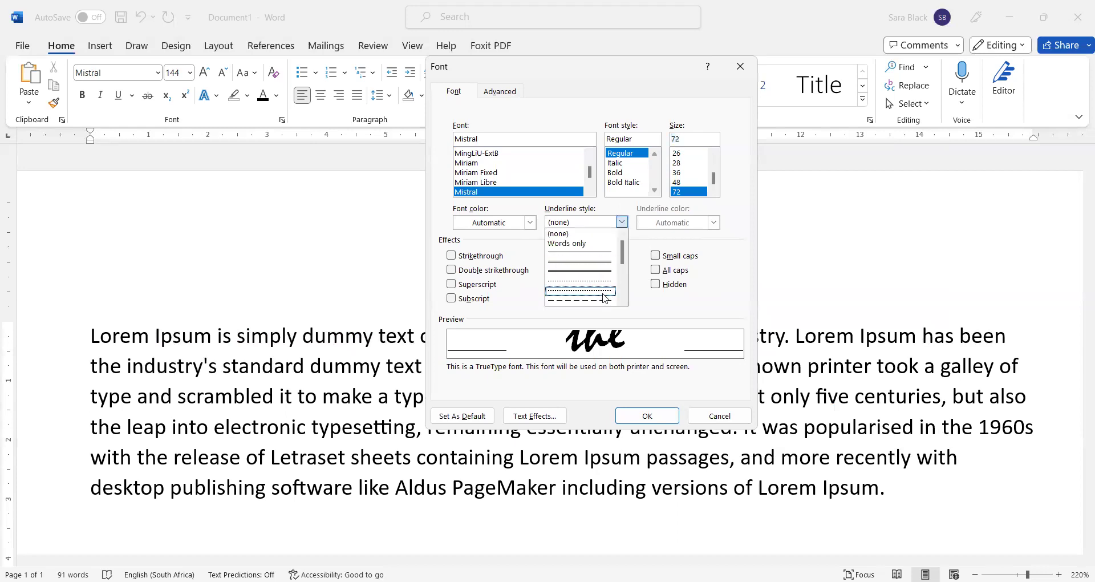
left_click(601, 293)
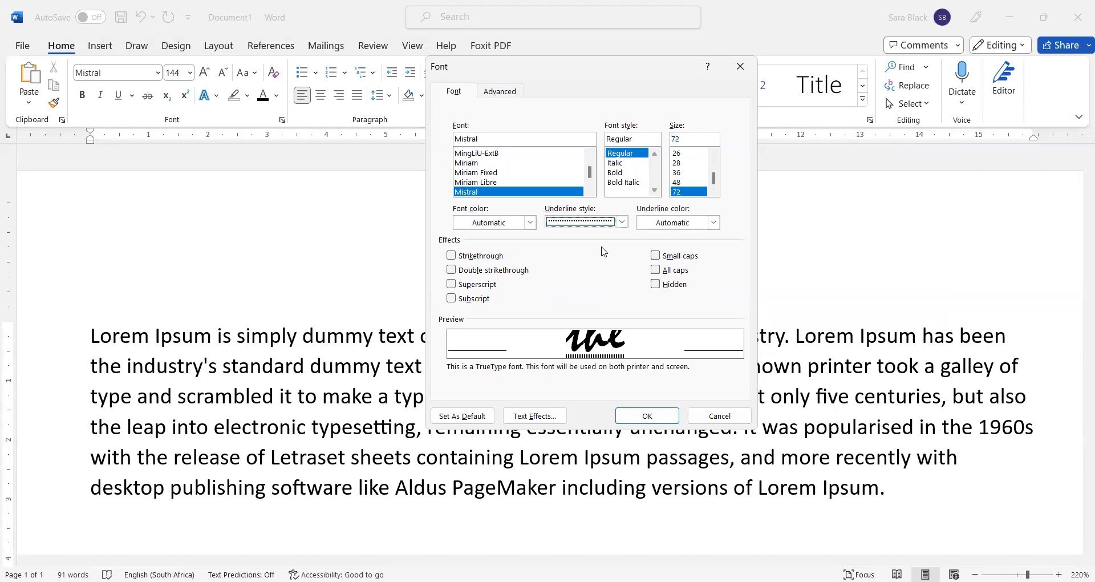
- Try the Bold style, choose Italic with standard red font color, Strikethrough and All caps, and apply the settings
left_click(632, 173)
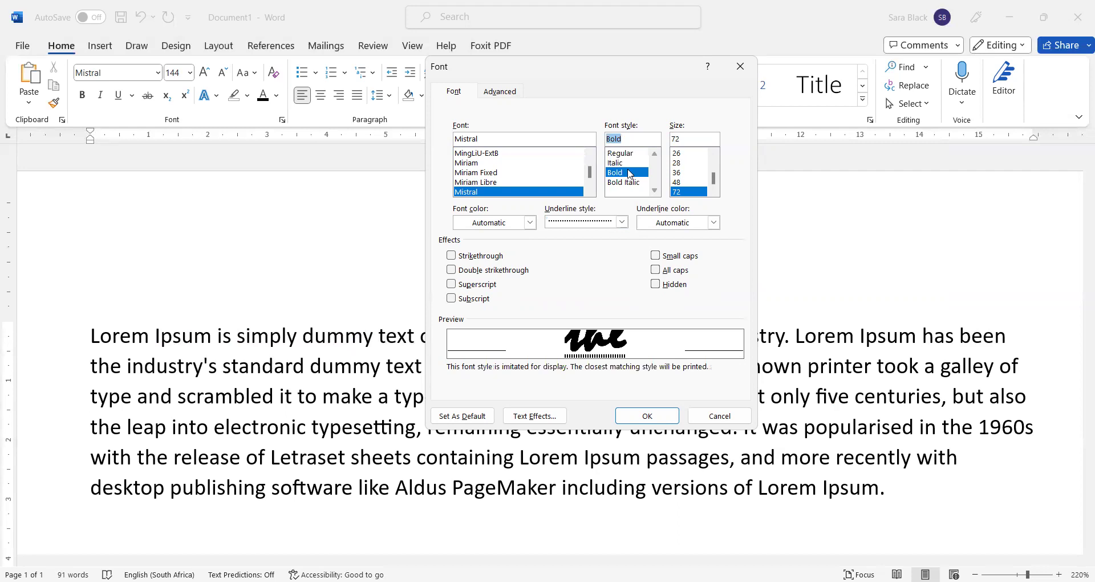
left_click(630, 165)
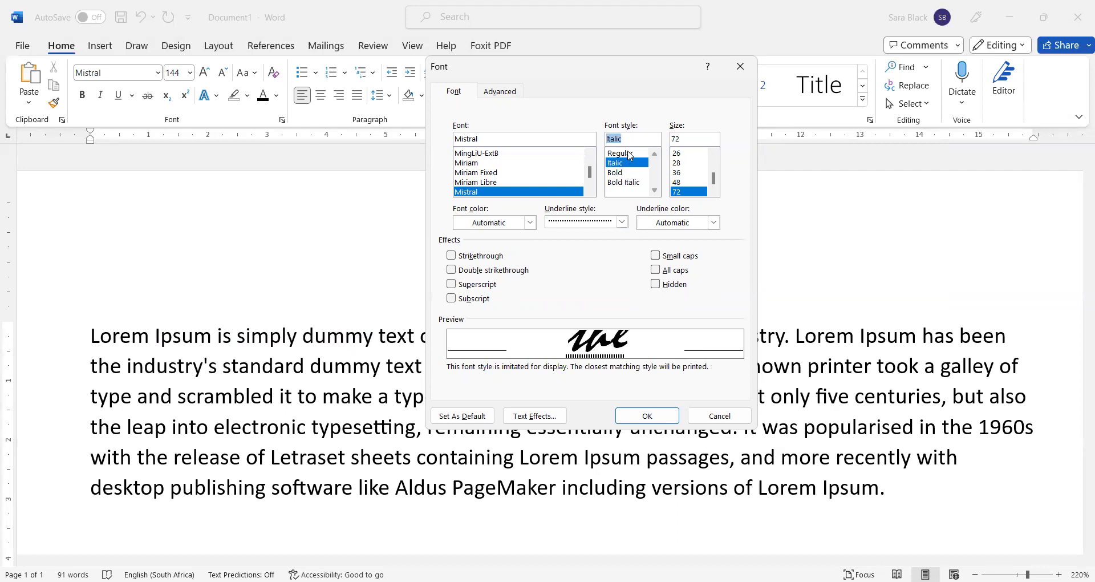
left_click(529, 223)
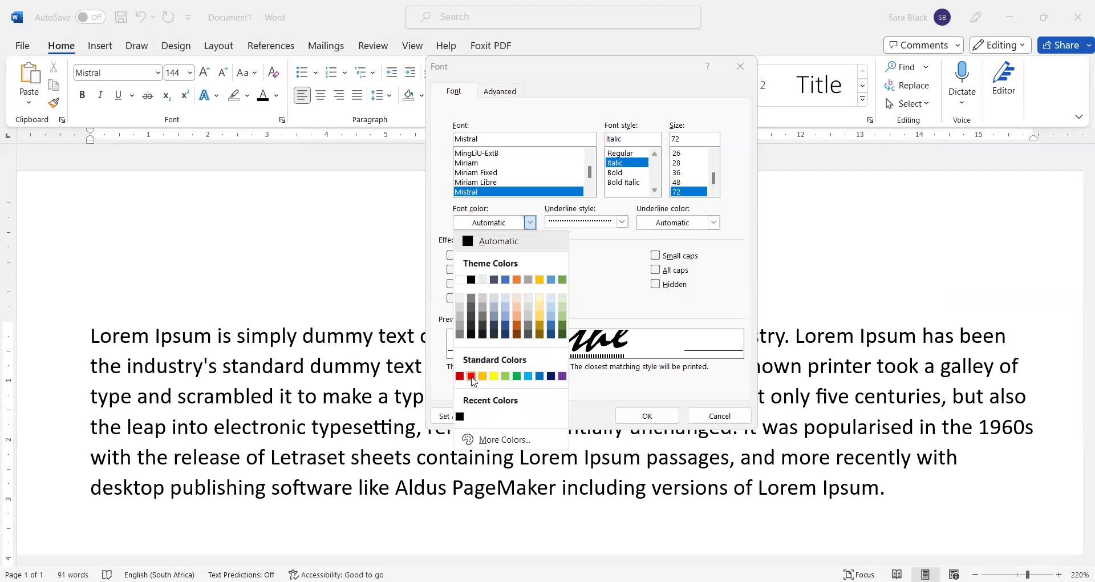
left_click(471, 376)
left_click(480, 256)
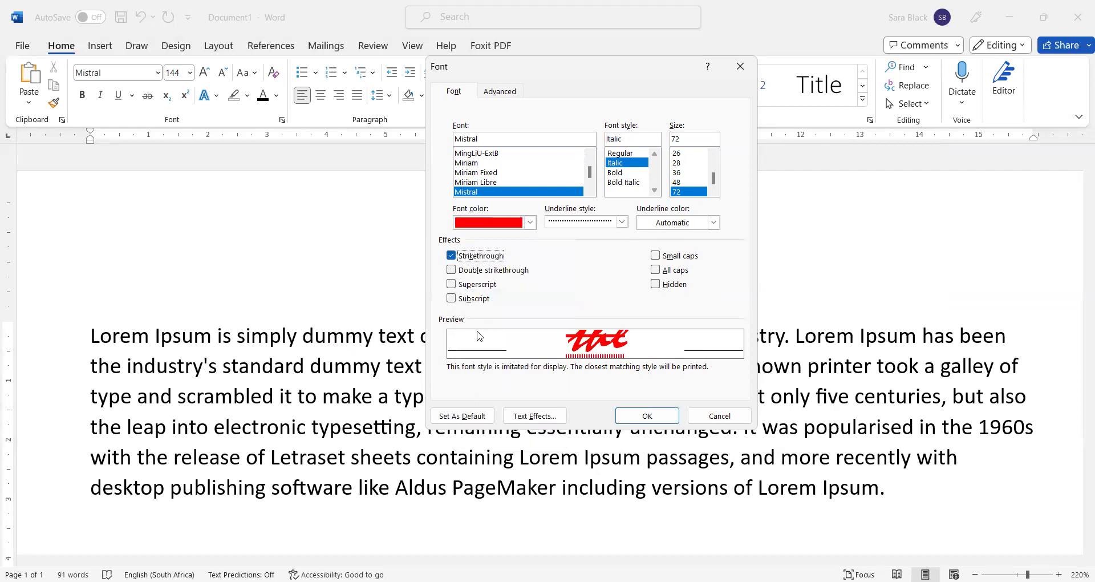
left_click(682, 270)
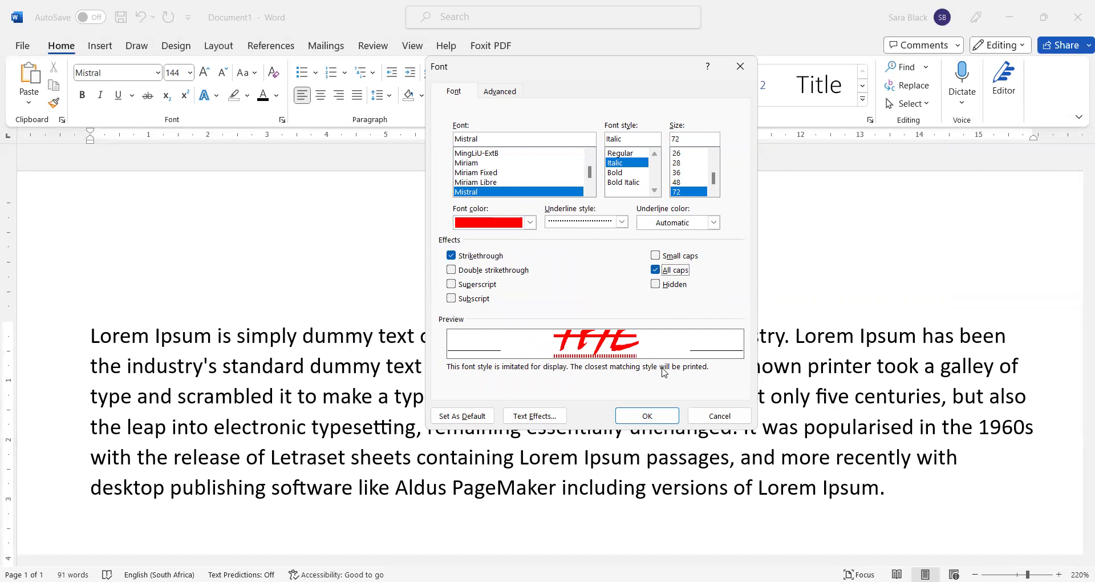
left_click(660, 417)
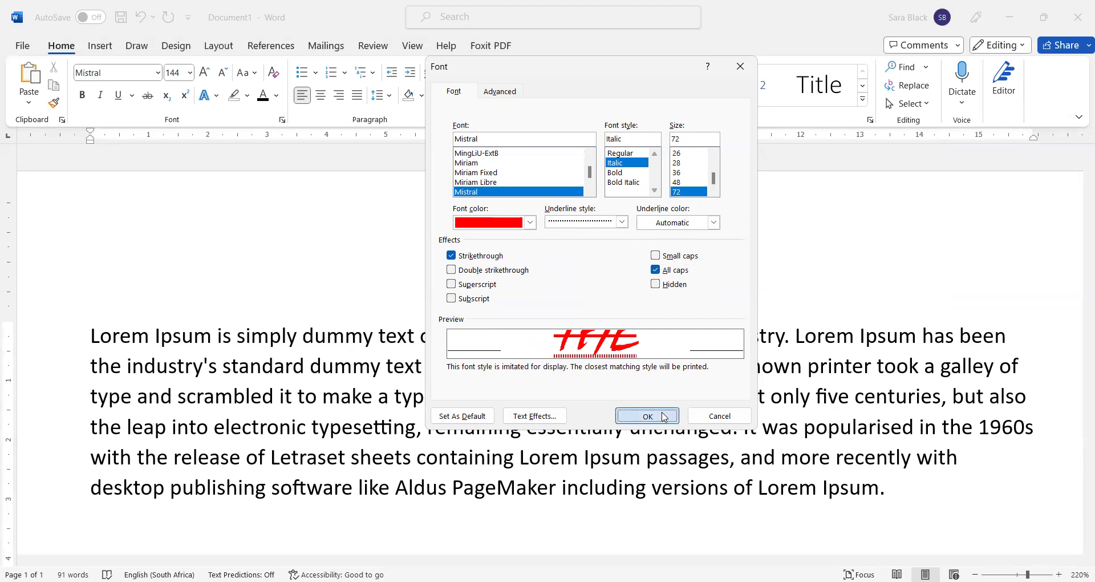
- Select the words "standard dummy text" and turn on Strikethrough for them in the Font dialog
scroll(424, 376, "down", 4)
scroll(424, 374, "up", 4)
scroll(422, 370, "down", 15)
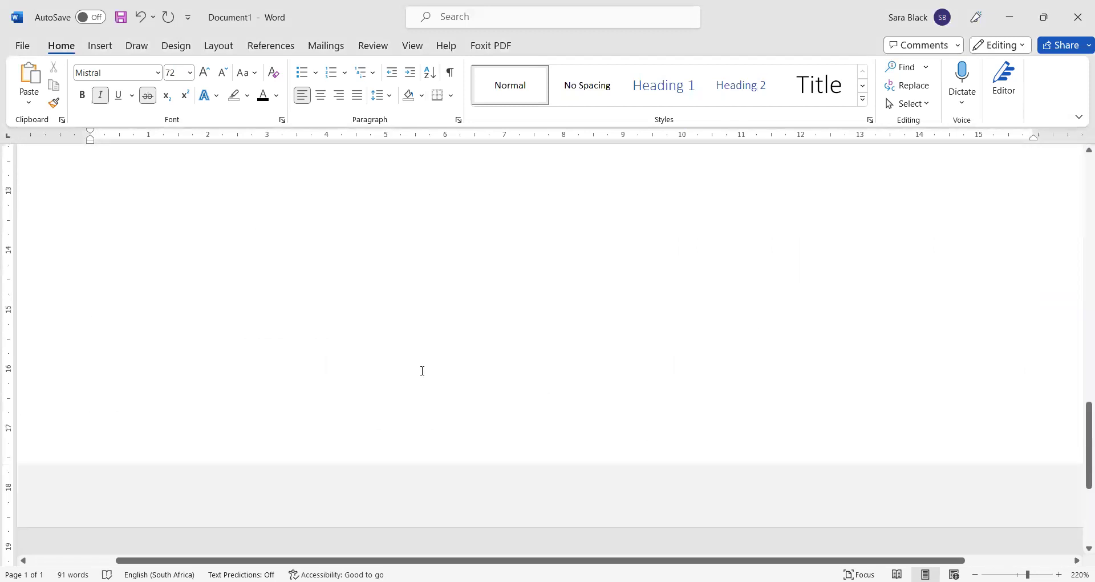
scroll(422, 370, "up", 10)
left_click_drag(222, 366, 426, 366)
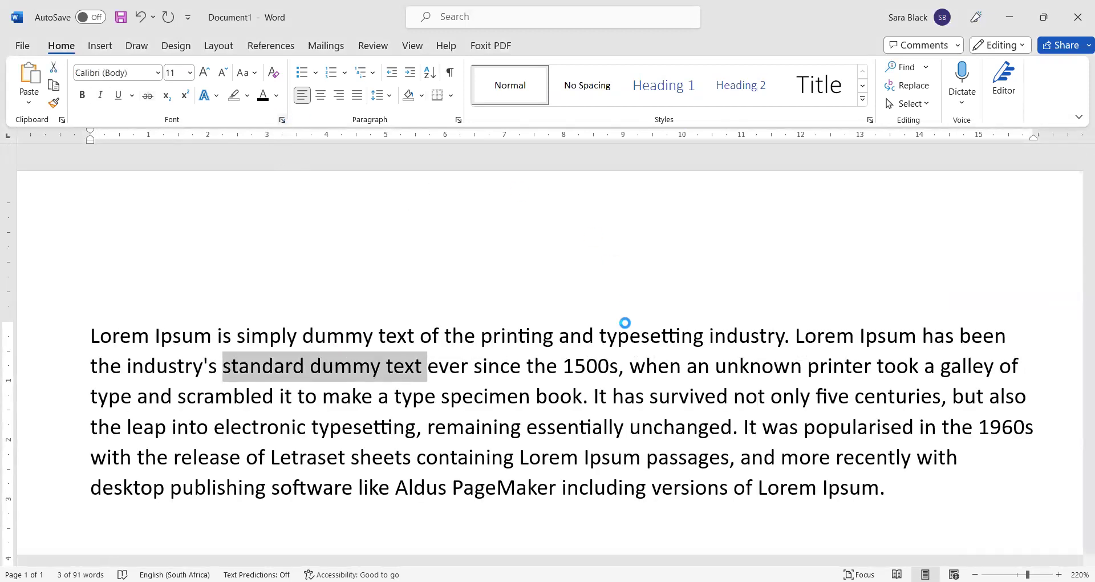
left_click(483, 256)
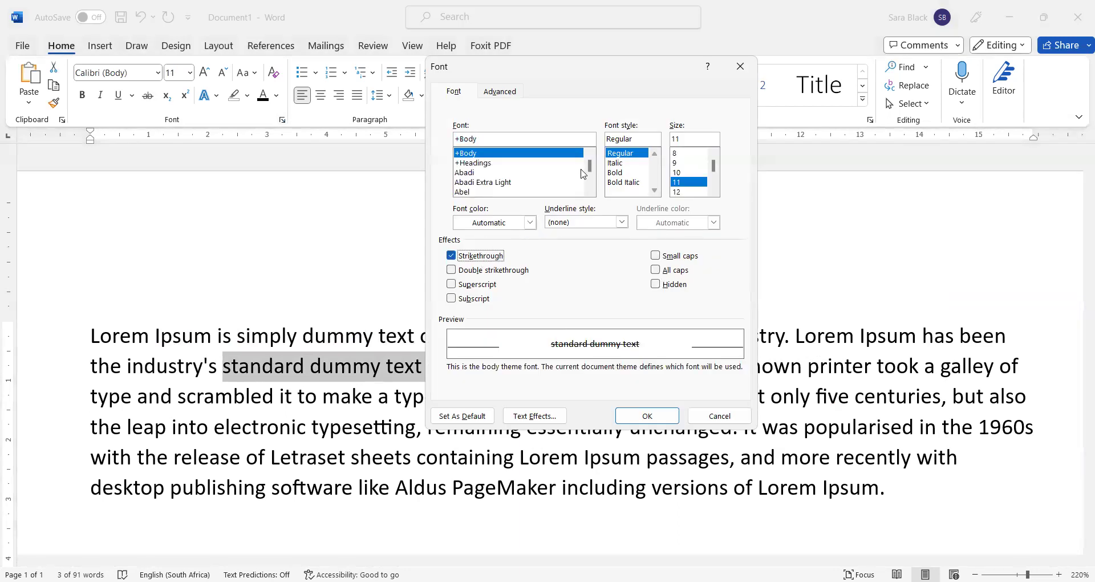
- Choose the Mistral font for the selected words "standard dummy text" in the Font dialog
left_click_drag(589, 168, 590, 181)
scroll(518, 173, "up", 10)
scroll(516, 173, "up", 20)
scroll(510, 168, "up", 10)
scroll(504, 163, "up", 15)
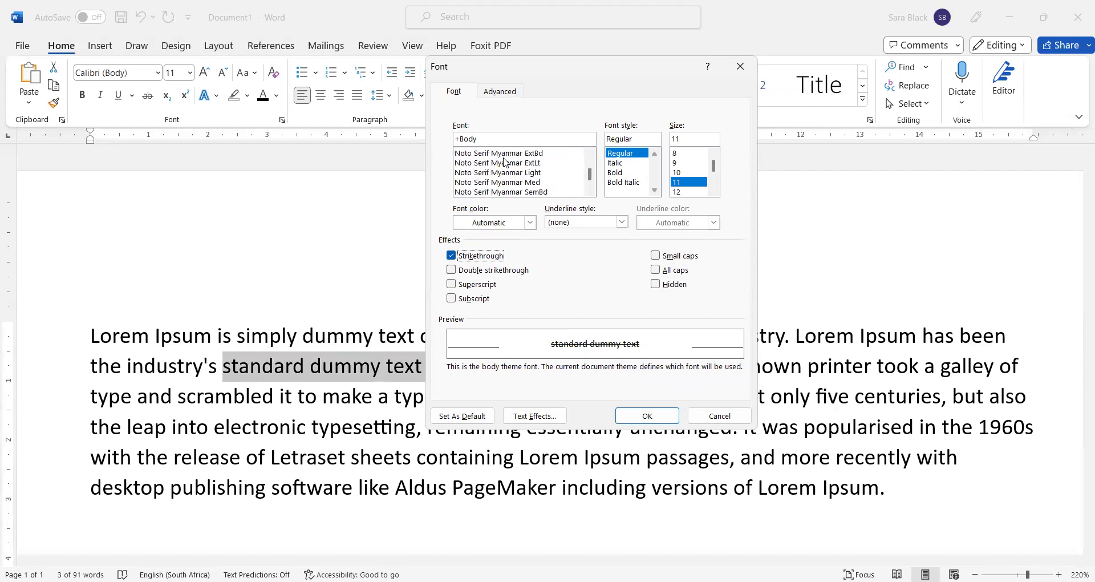
scroll(504, 163, "up", 15)
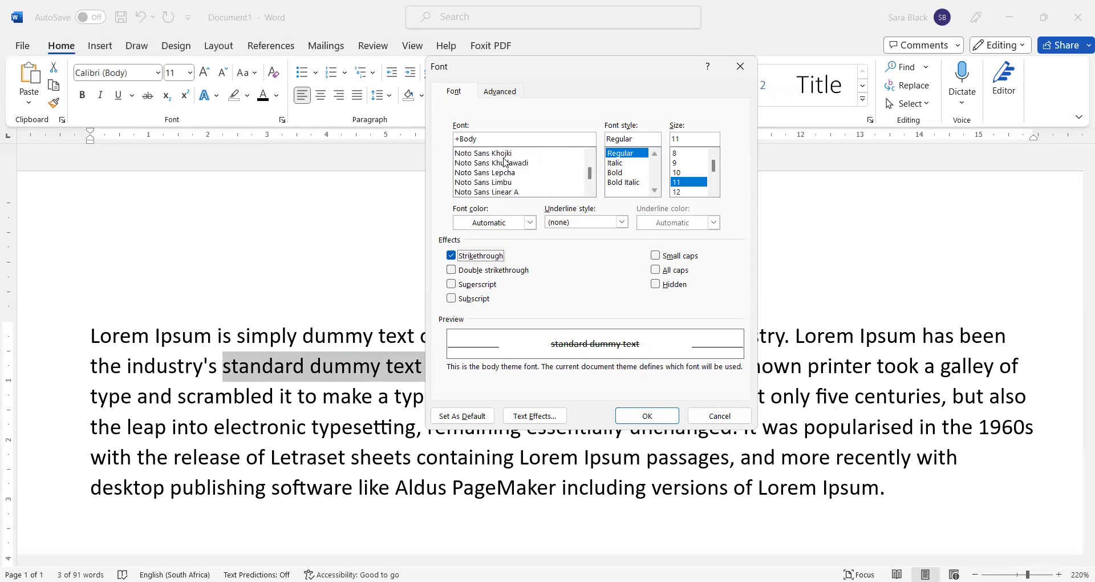
scroll(504, 163, "up", 5)
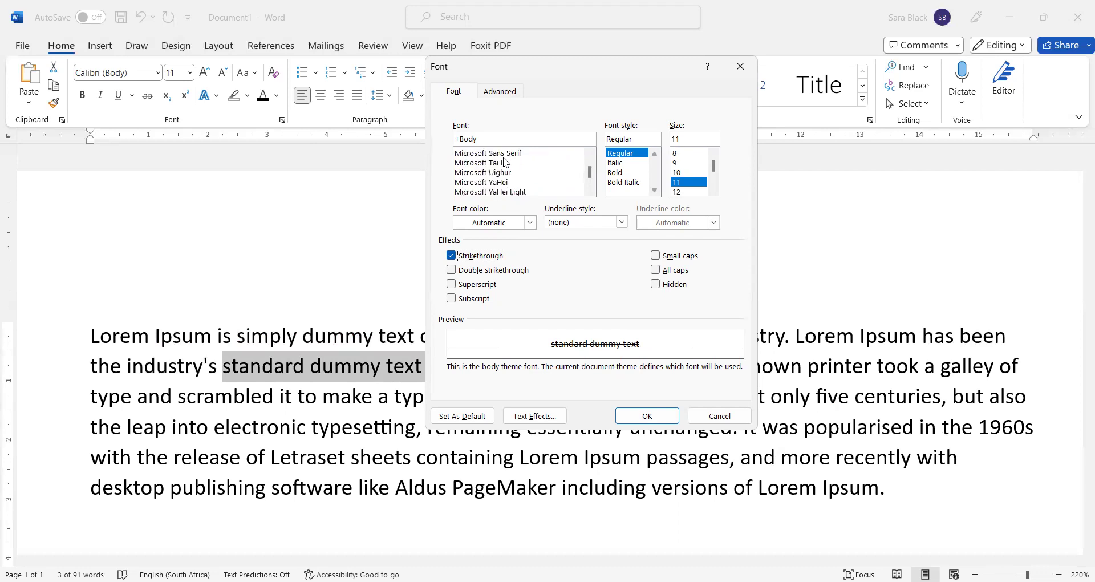
scroll(471, 183, "down", 1)
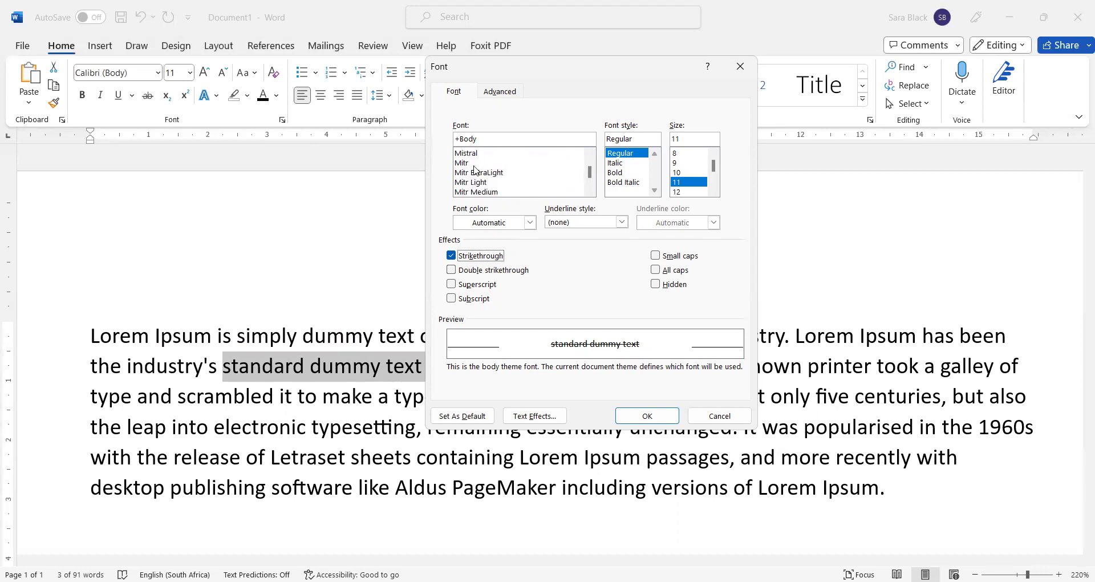
left_click(476, 155)
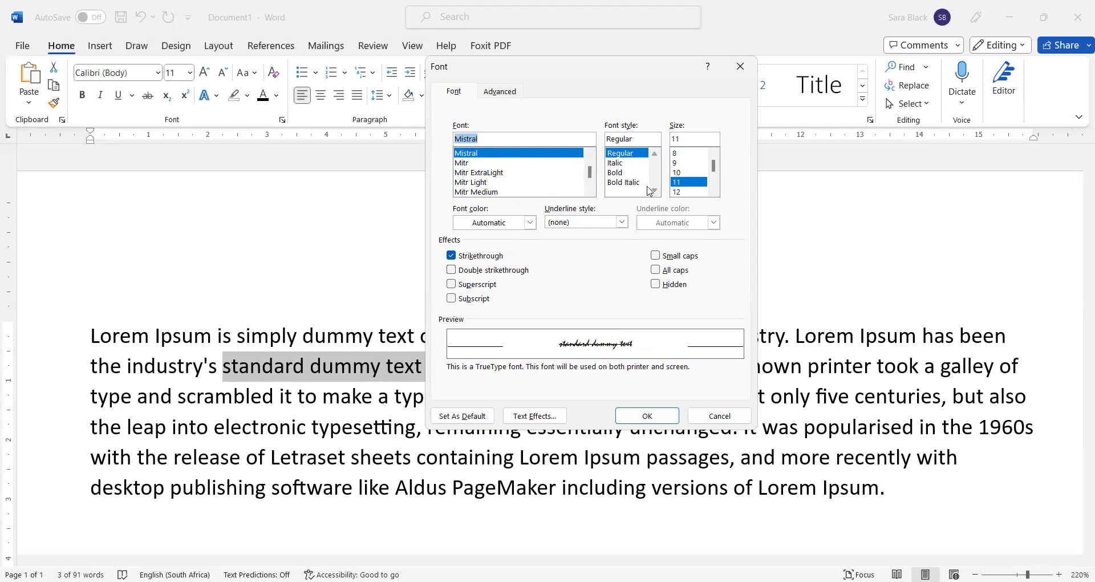
- Set the size to 72 with standard red font color and the thick dotted underline style, and apply the font settings
scroll(711, 185, "down", 4)
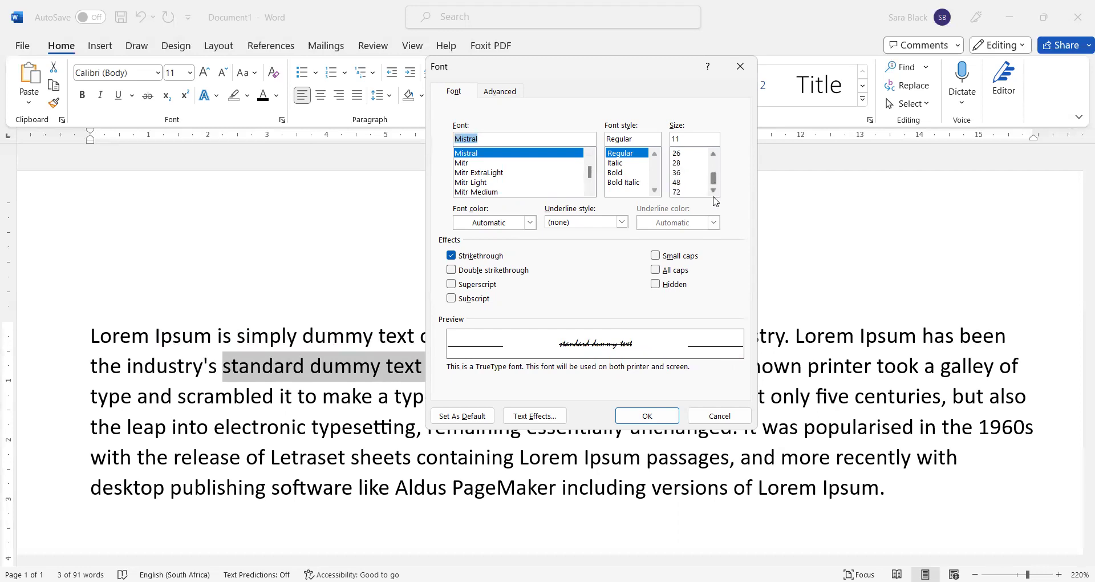
left_click(695, 182)
left_click(690, 192)
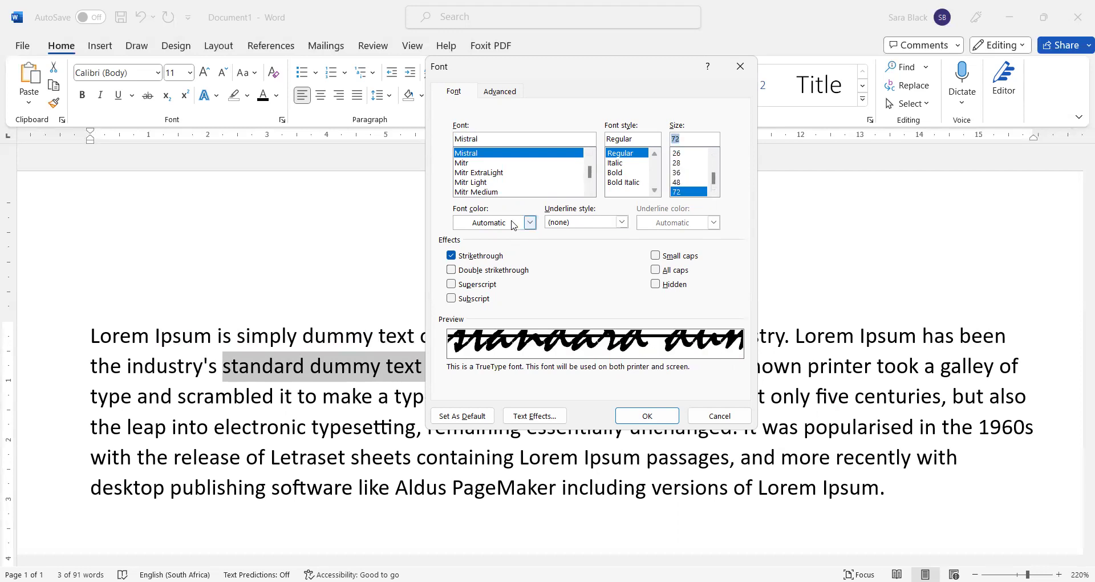
left_click(529, 222)
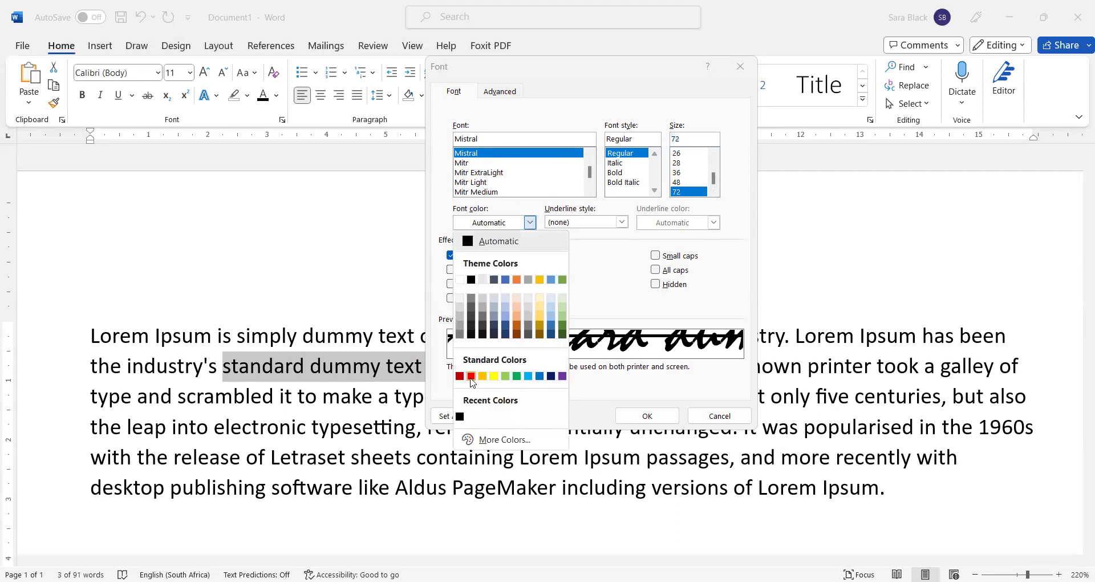
left_click(576, 222)
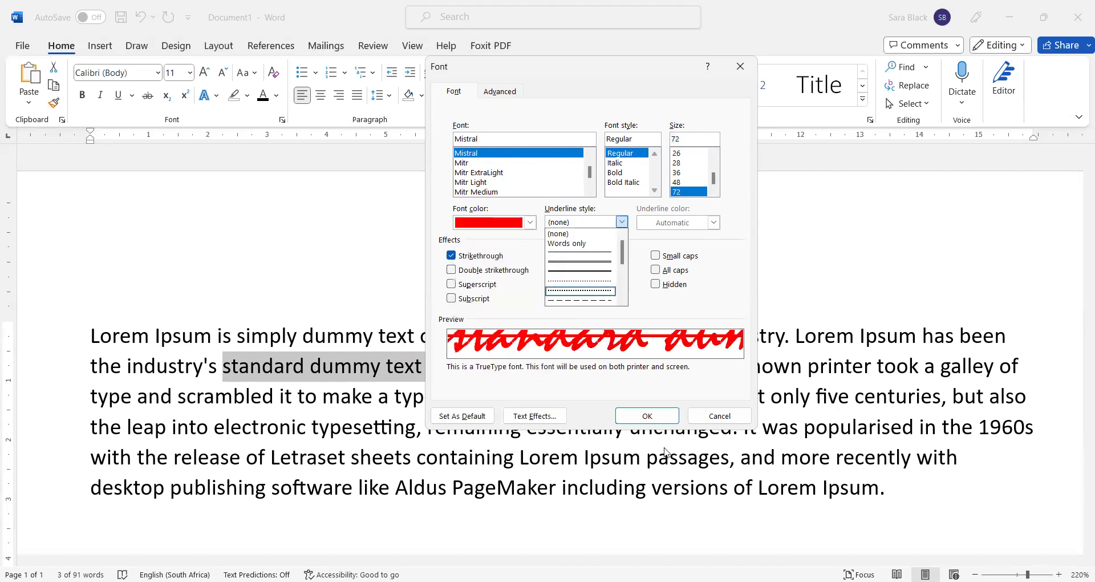
left_click(663, 420)
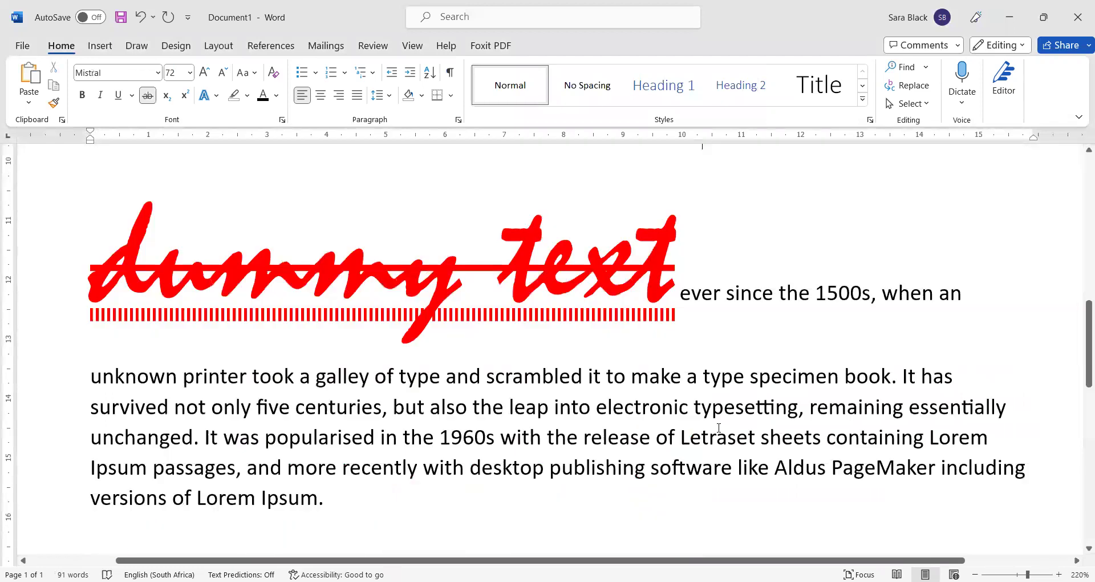
- Clear all formatting from the words "industry's standard dummy text" and deselect them
scroll(700, 407, "up", 5)
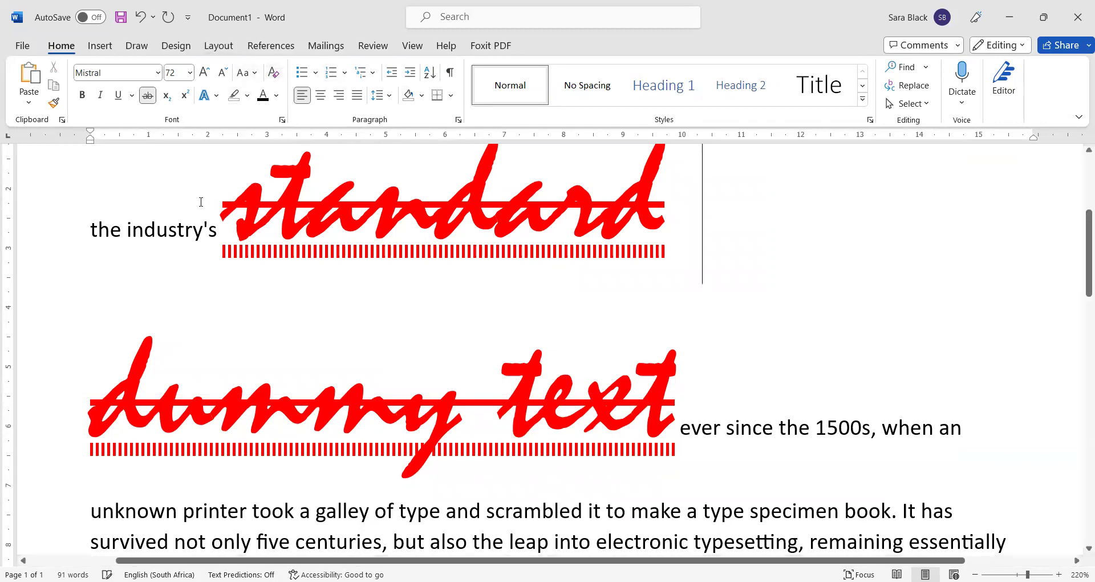
left_click_drag(213, 214, 618, 381)
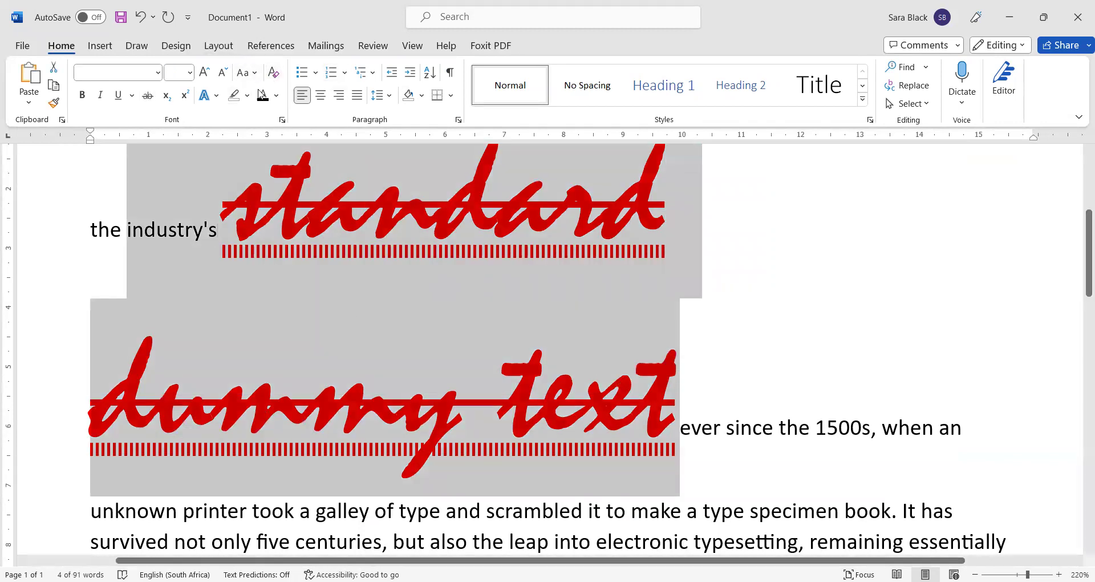
left_click(274, 72)
left_click(391, 241)
scroll(387, 241, "up", 2)
scroll(387, 241, "up", 2)
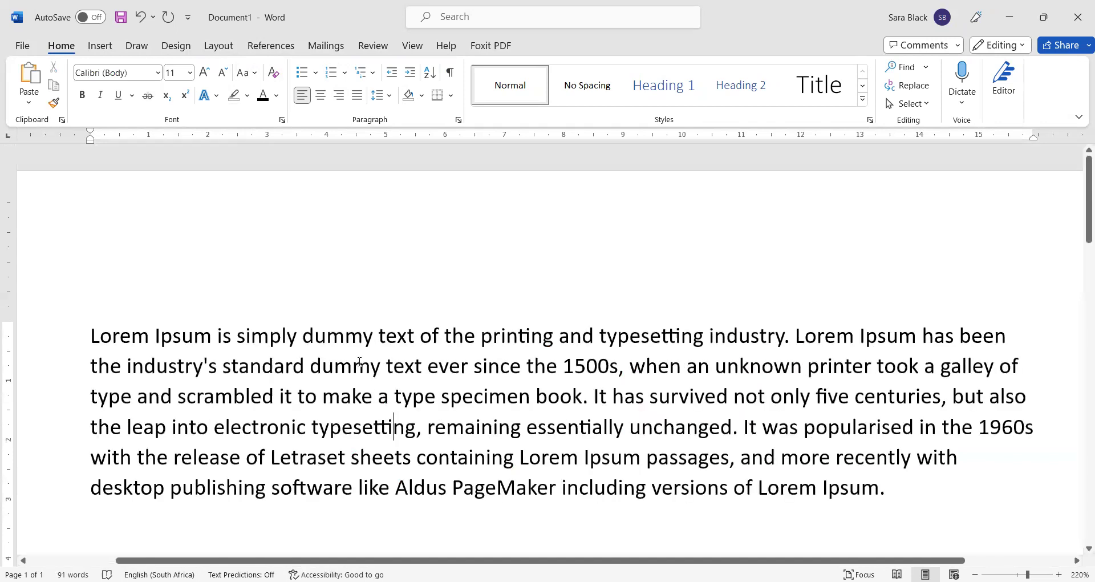
- Select the words "standard dummy text ever" and open the advanced character settings of the Font dialog, moved clear of the selection
left_click_drag(304, 365, 467, 366)
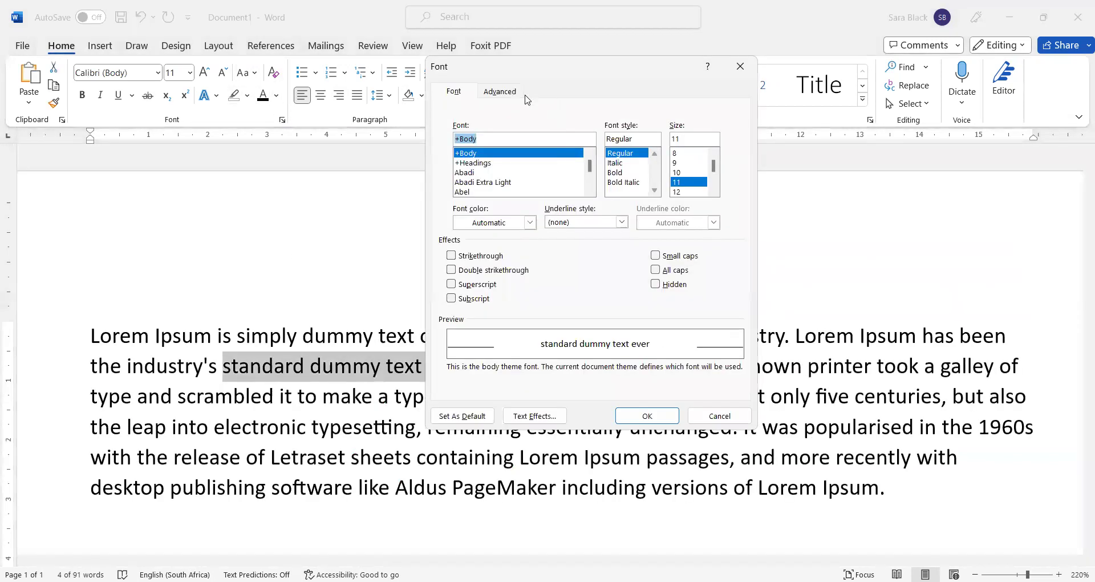
left_click(501, 92)
left_click_drag(552, 79, 727, 51)
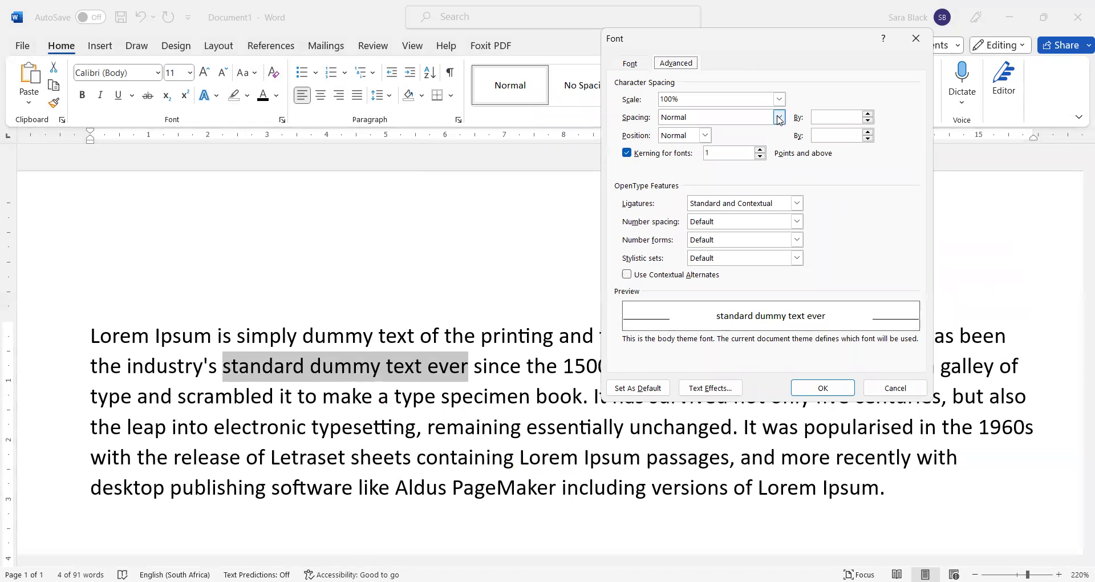
- Try the Expanded and Condensed character spacing options in the preview, and return the spacing to Normal
left_click(778, 118)
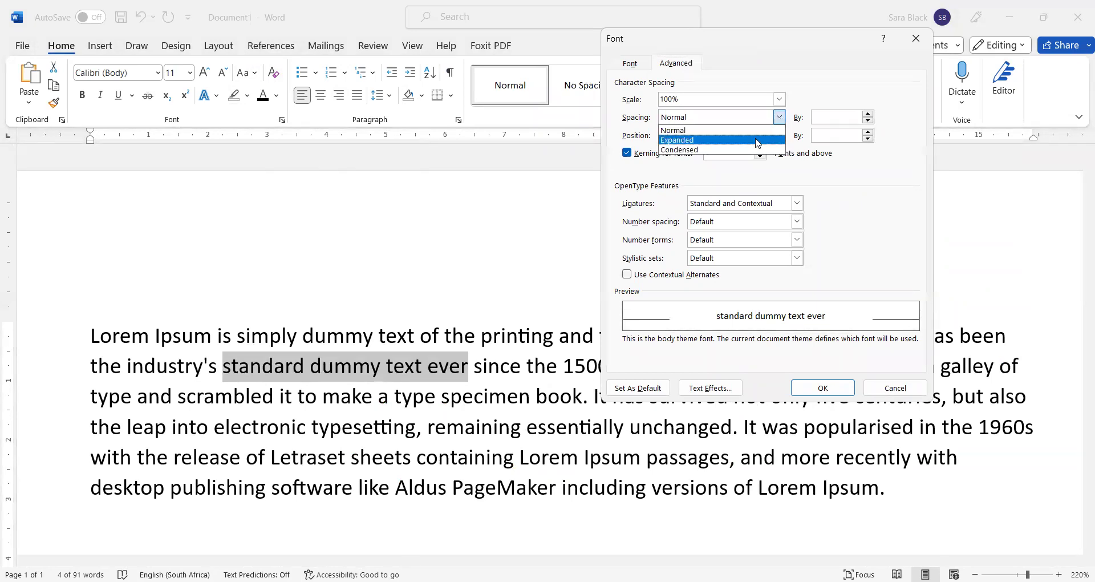
left_click(764, 136)
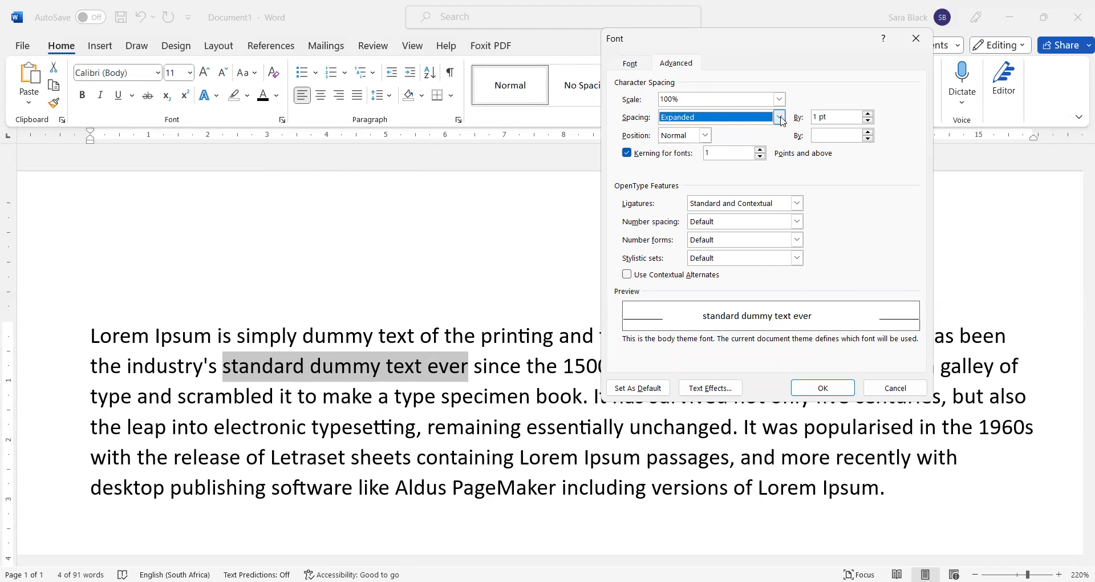
left_click(780, 118)
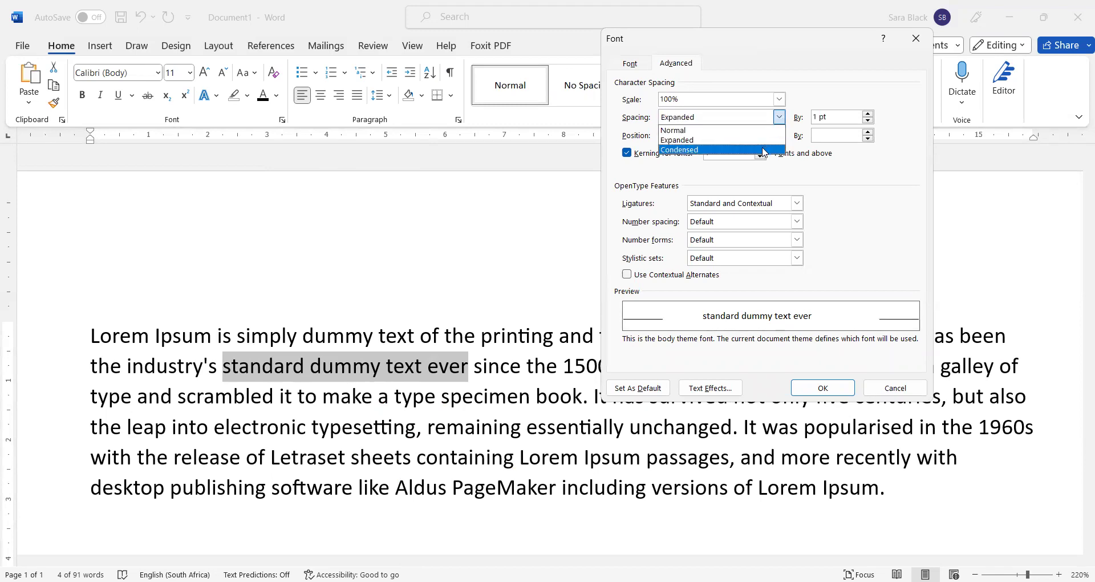
left_click(764, 150)
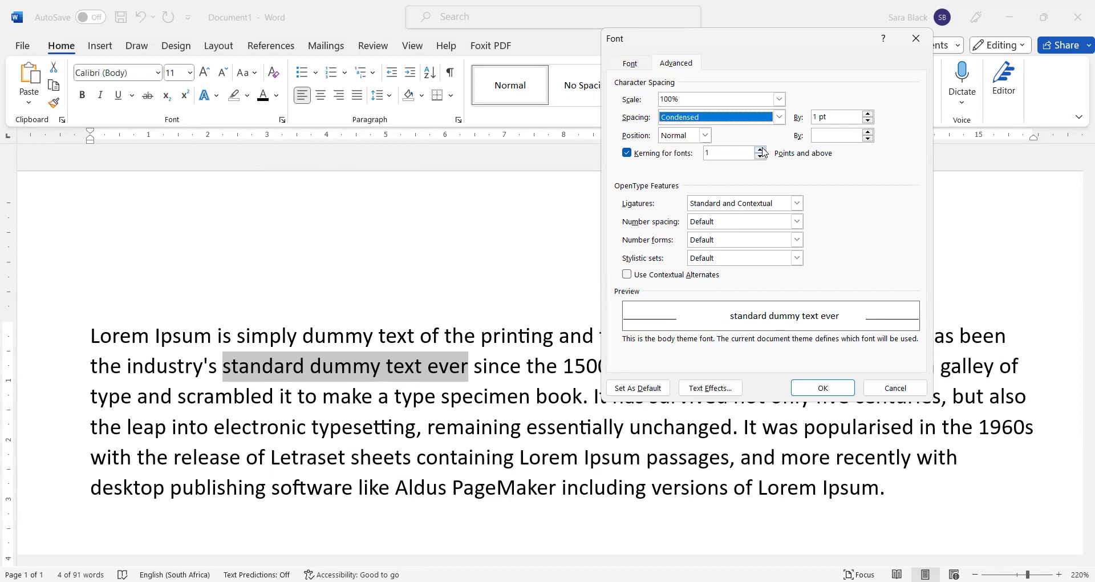
left_click(779, 120)
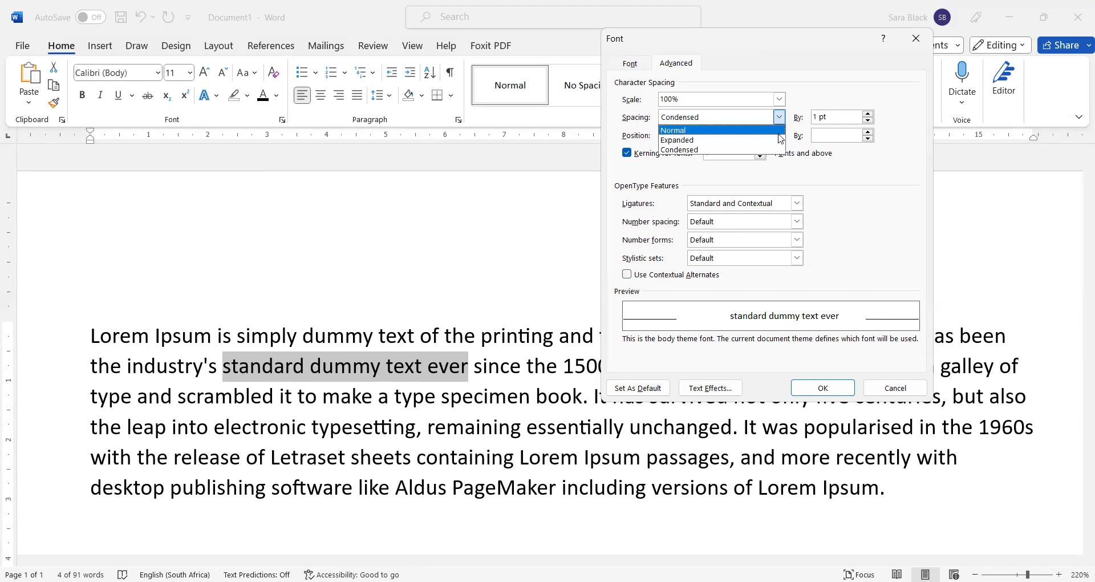
left_click(778, 130)
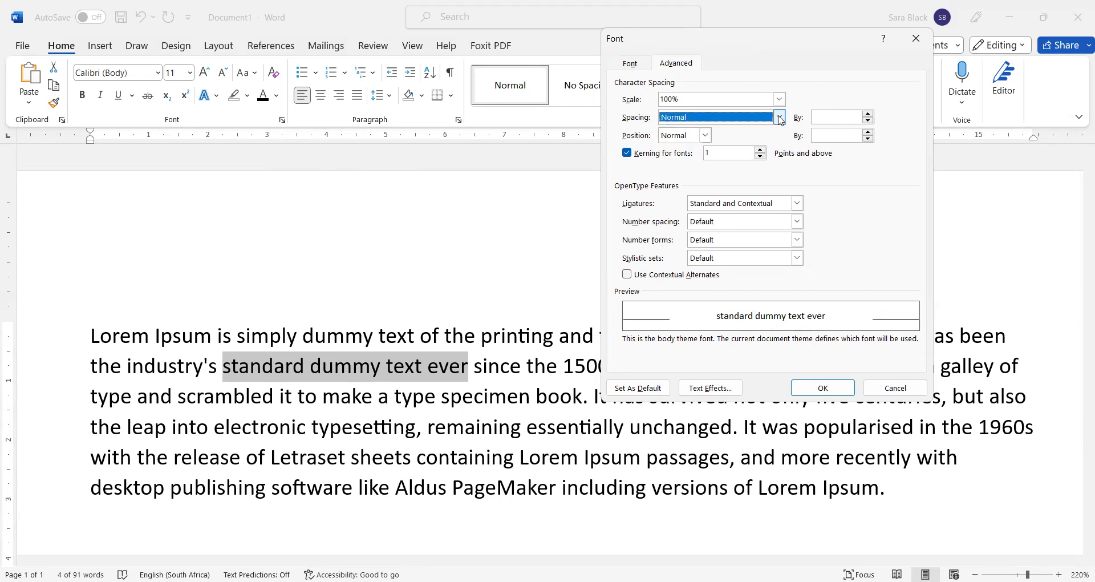
- Set the character spacing of the selected words to Expanded by 5 pt and apply it
left_click(779, 117)
left_click(767, 141)
left_click(869, 114)
left_click(869, 113)
left_click(868, 114)
left_click(869, 114)
left_click(868, 113)
left_click(868, 114)
left_click(868, 114)
left_click(868, 113)
left_click(868, 114)
left_click(821, 118)
double_click(821, 118)
type("5")
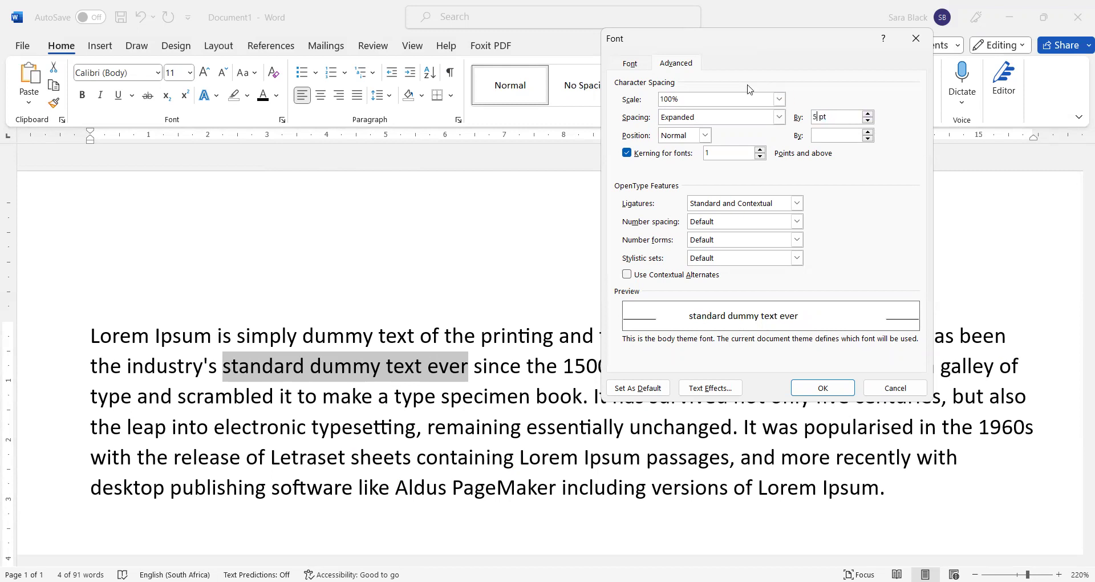
key("Return")
- Examine the expanded words by selecting them and moving the cursor through them one character at a time
left_click_drag(224, 365, 723, 365)
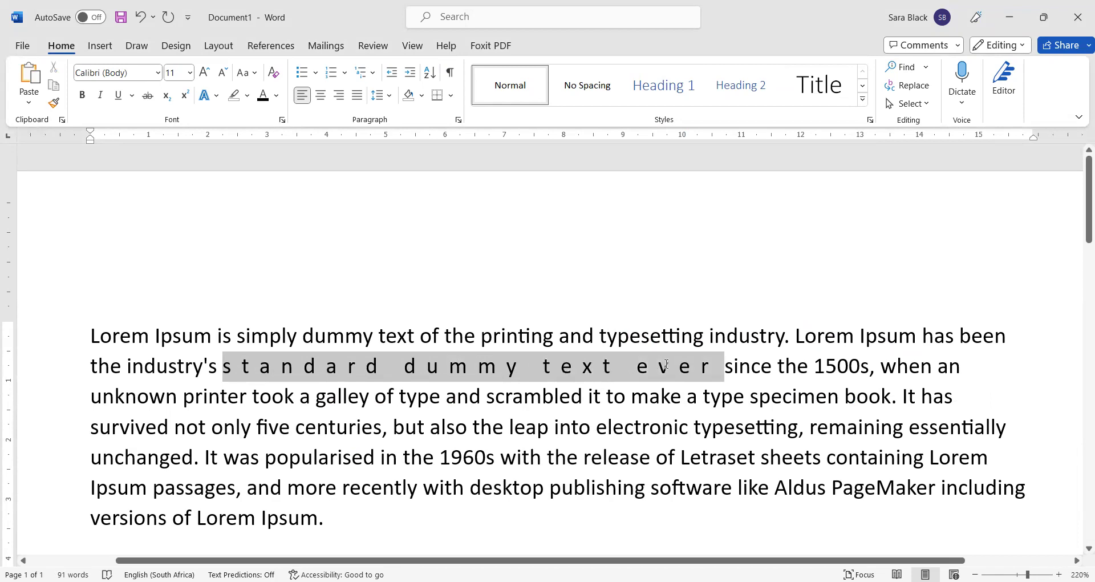
left_click(330, 428)
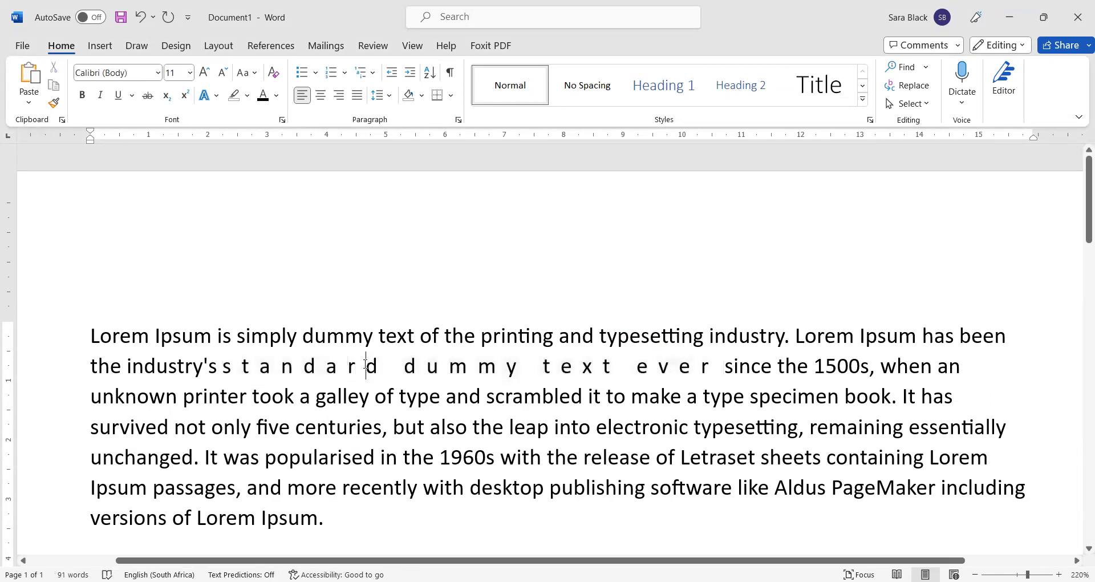
key("Left")
key("Left")
key("Right")
key("Right")
key("Right")
key("Right")
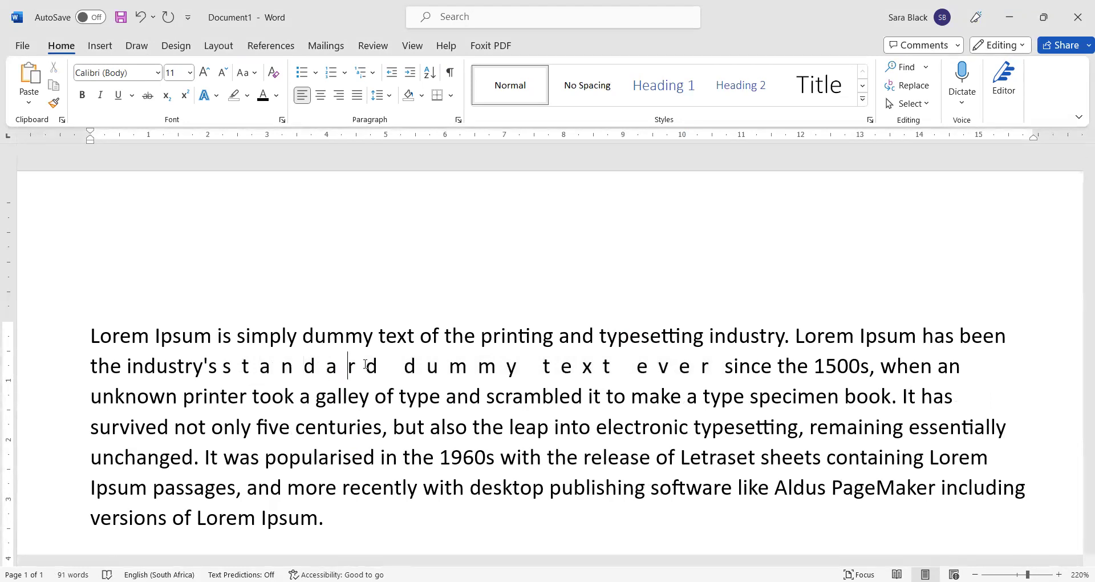
key("Right")
key("Right")
key("Right")
key("Right")
key("Right")
key("Right")
key("Right")
key("Right")
key("Right")
key("Right")
key("Right")
key("Right")
key("Right")
key("Right")
key("Right")
key("Right")
key("Right")
key("Right")
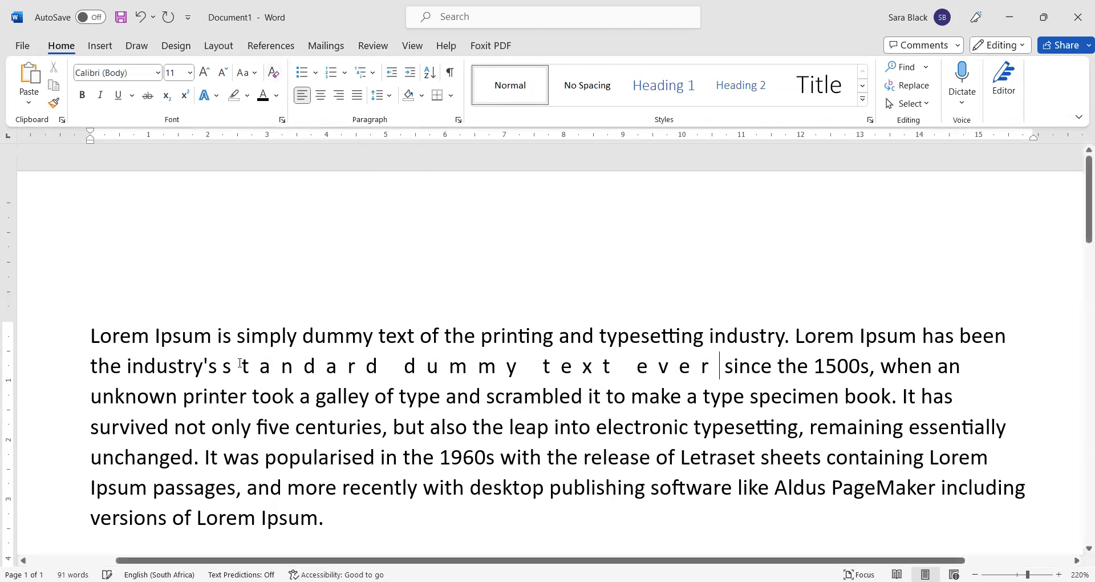
- Clear the formatting from the words "industry's standard dummy text ever" and deselect the text
left_click_drag(199, 365, 703, 365)
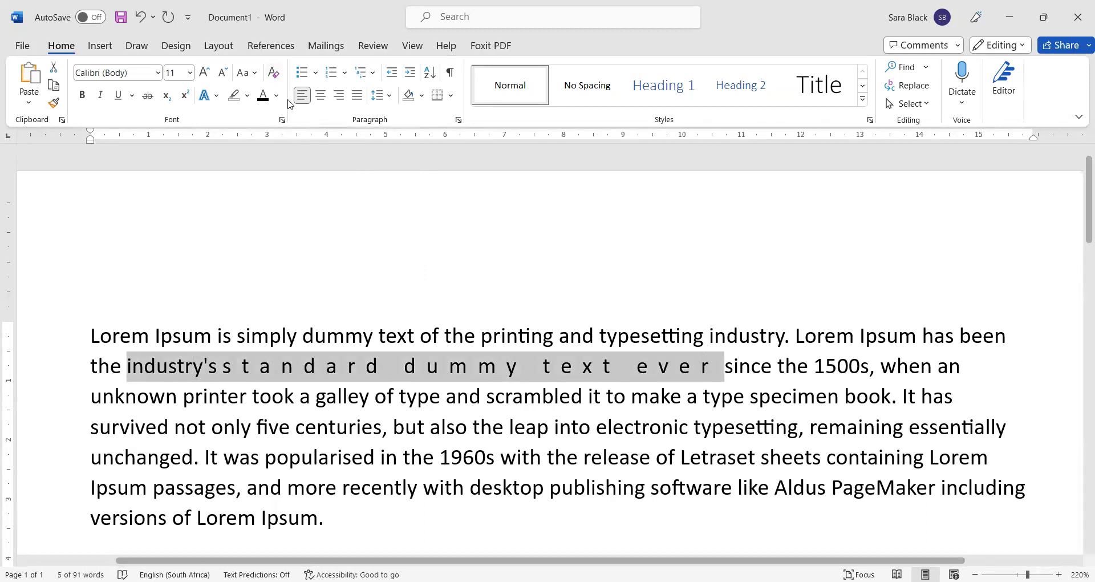
left_click(274, 75)
left_click(337, 374)
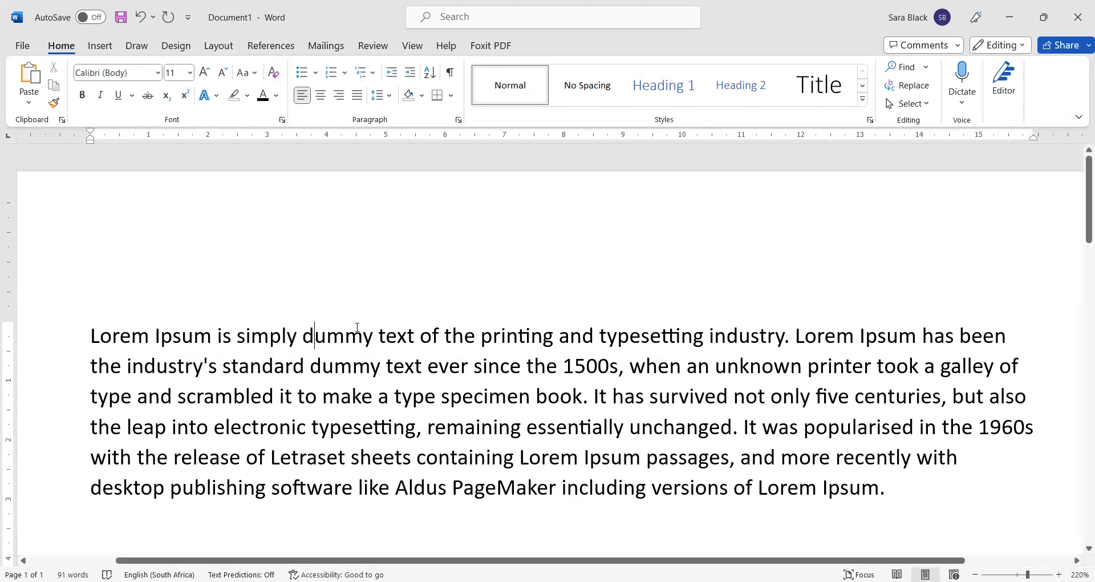
left_click_drag(315, 337, 373, 336)
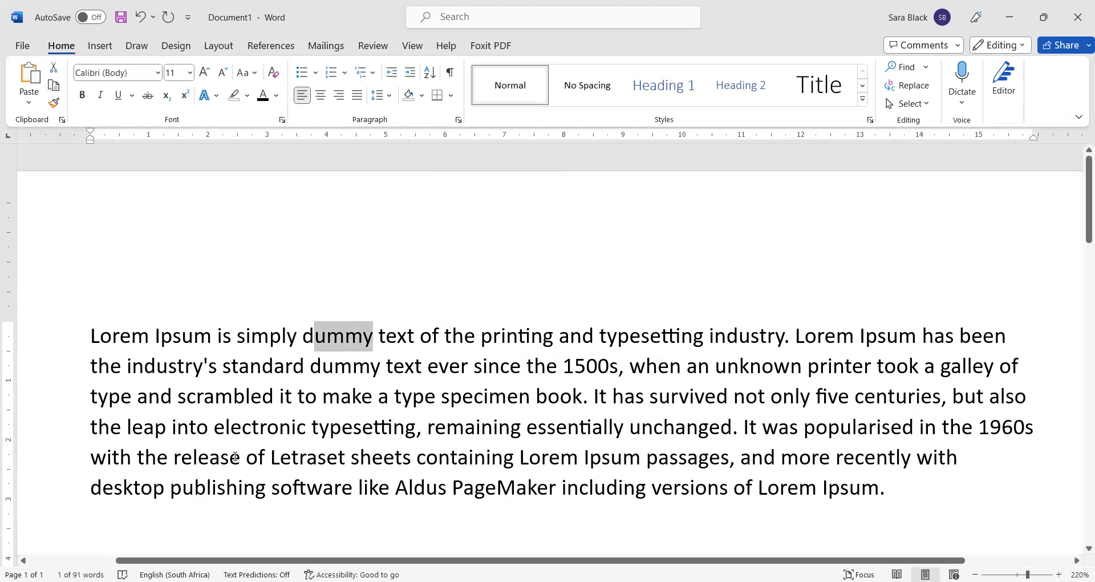
left_click(440, 459)
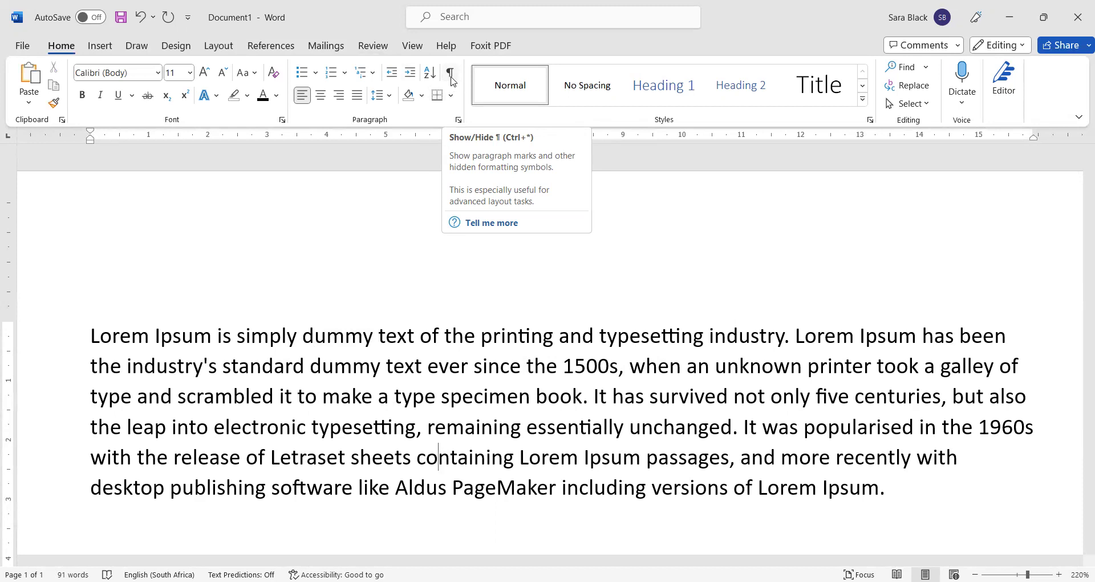
- Show the hidden formatting marks and select the space marks after "of" and "dummy" and the paragraph mark ending the text
left_click(451, 78)
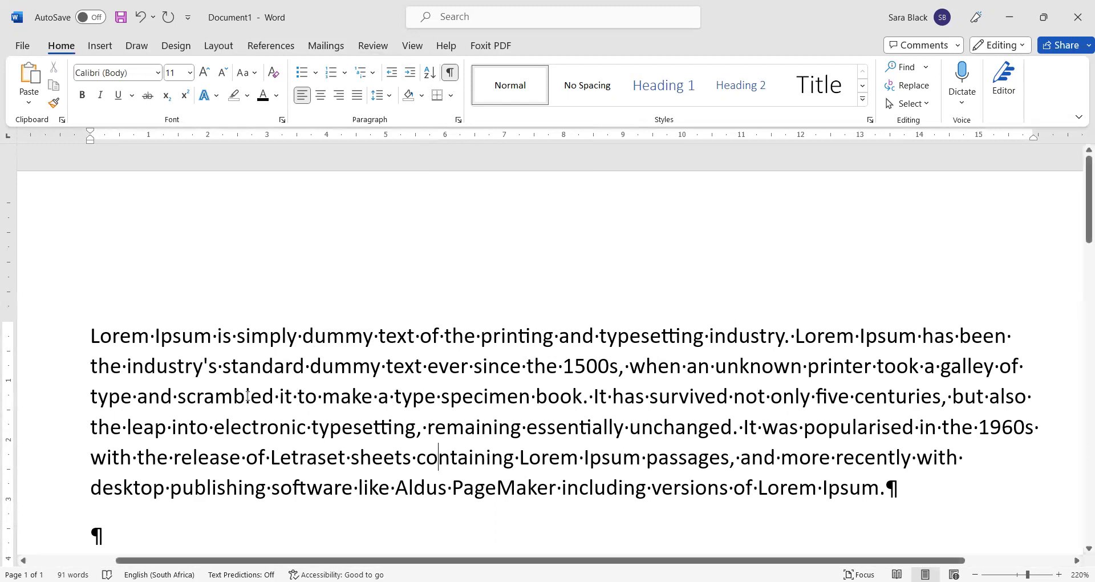
left_click(213, 345)
double_click(893, 488)
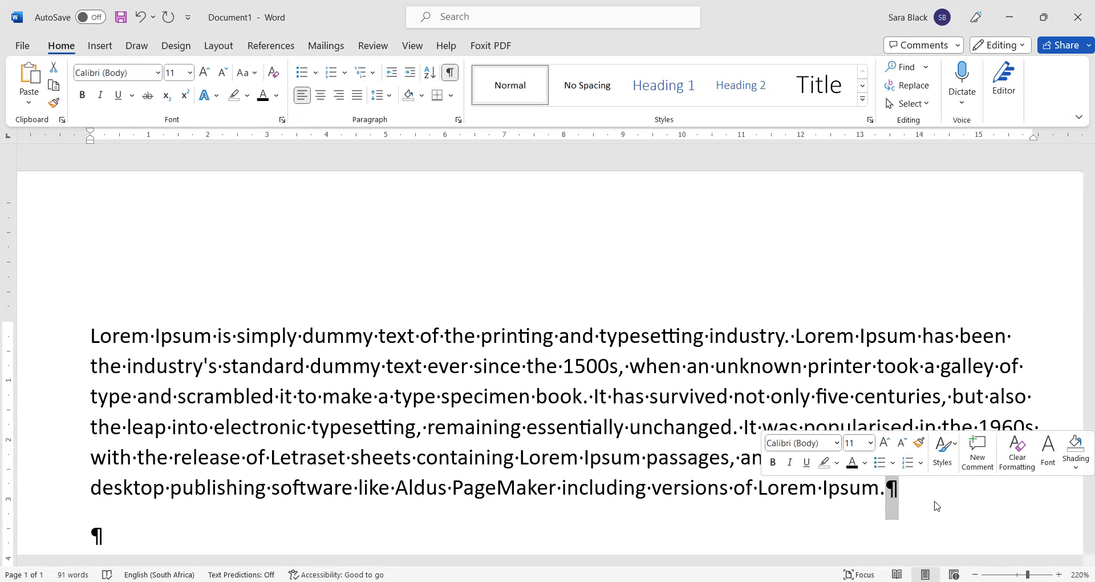
left_click(439, 342)
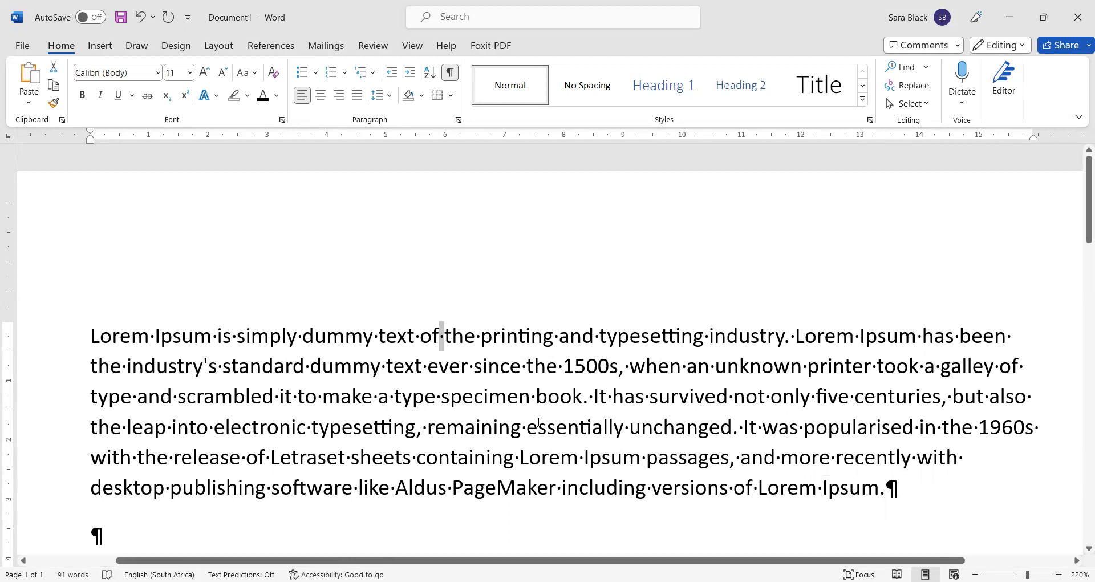
double_click(375, 337)
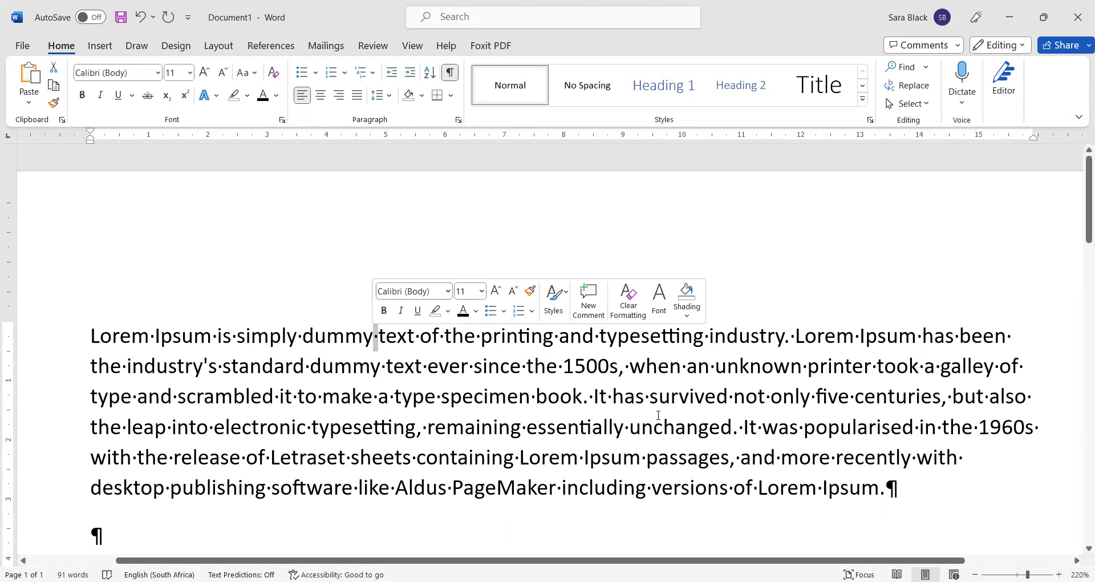
double_click(892, 489)
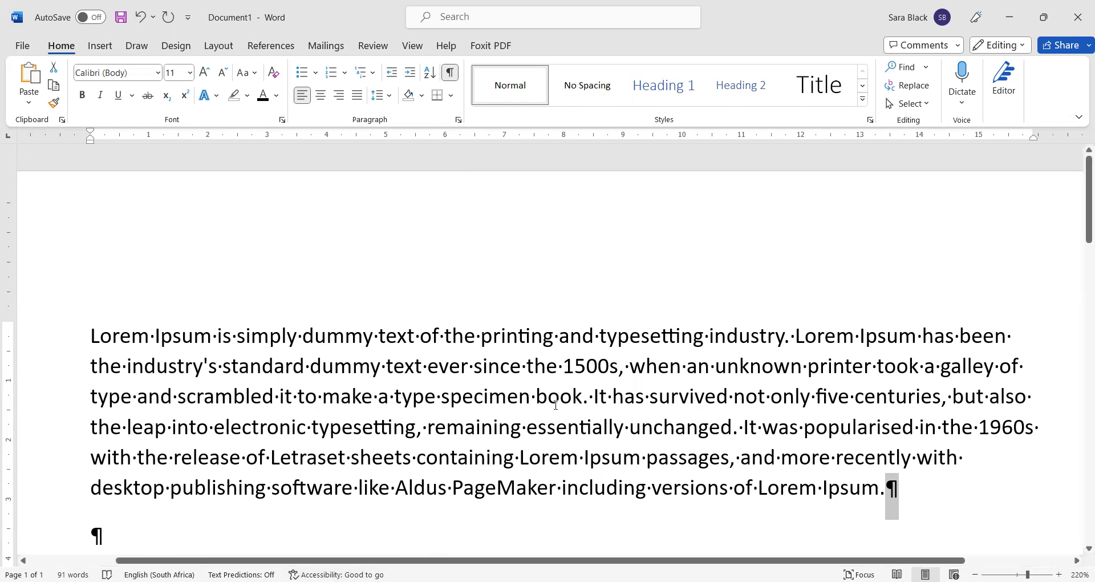
- Split the text before "It has survived" into a new paragraph and insert five empty paragraphs above it
left_click(591, 393)
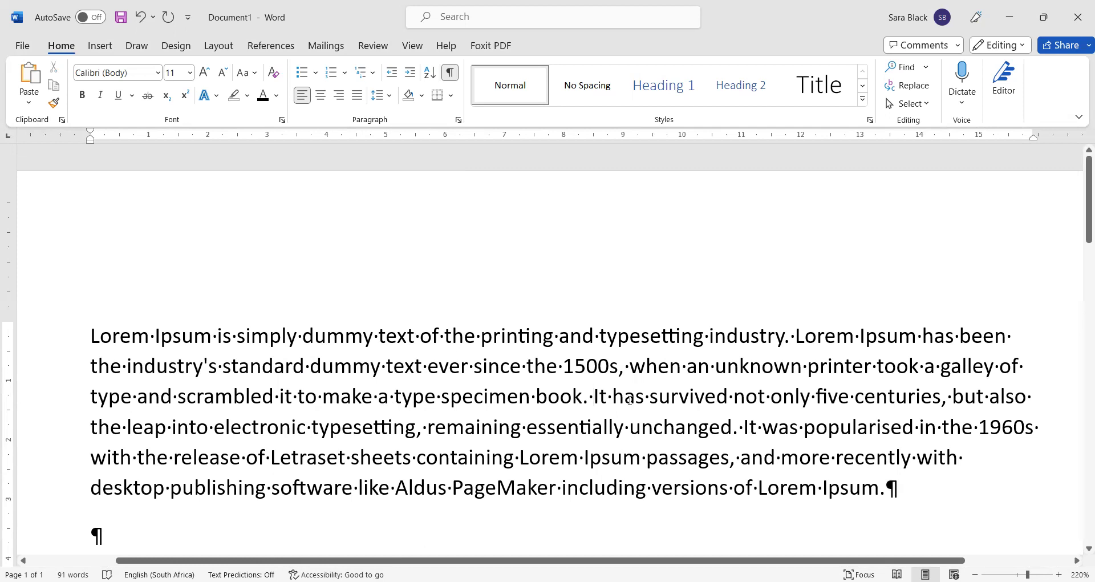
key("Return")
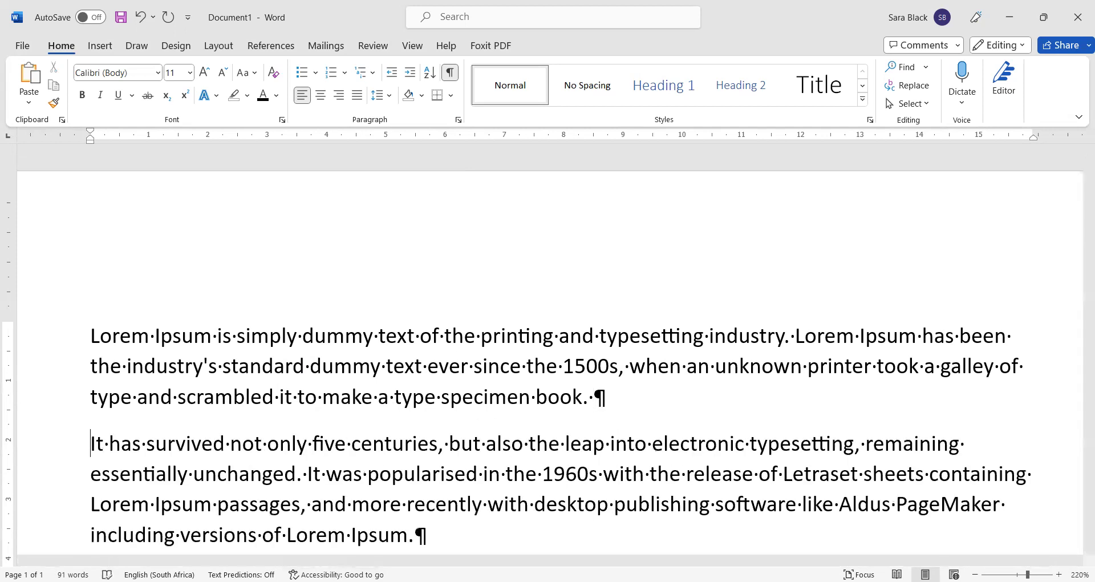
key("Return")
key("Return")
key("Return")
key("Return")
key("Return")
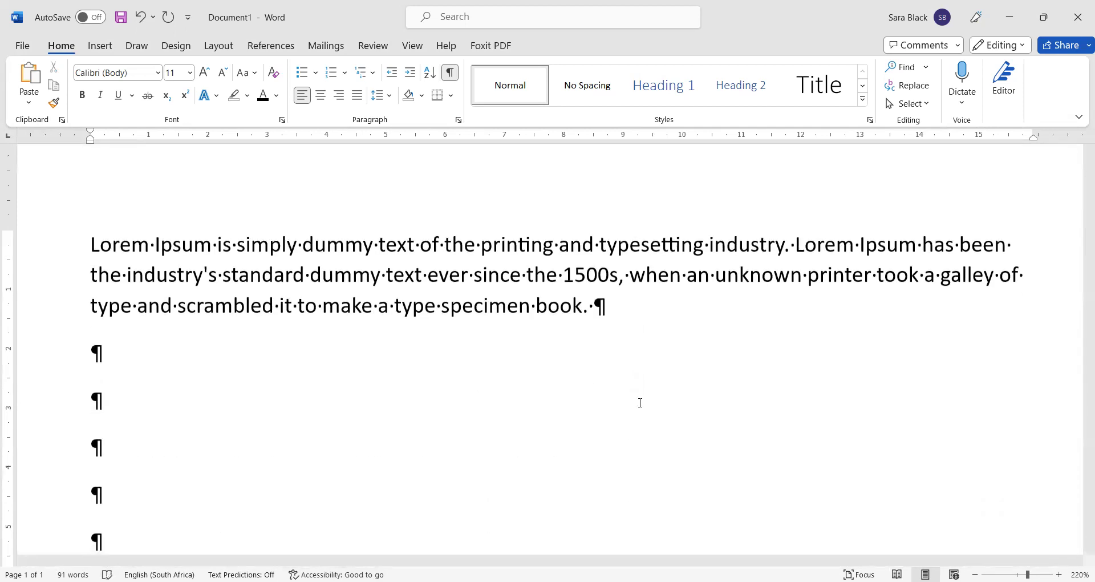
scroll(640, 403, "down", 4)
scroll(641, 401, "up", 4)
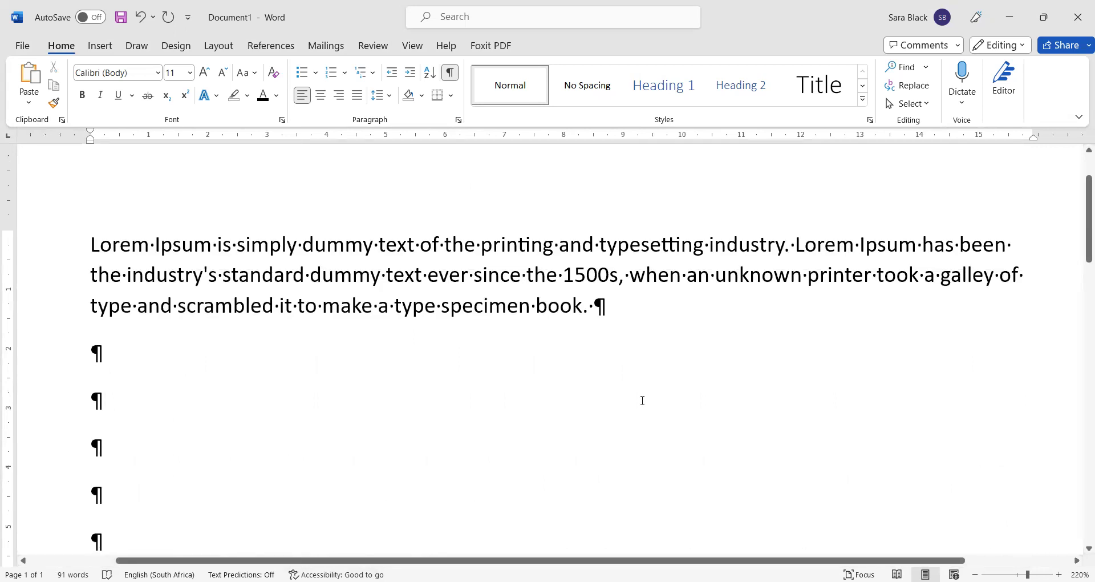
- Delete the five empty paragraphs between the two text paragraphs
key("BackSpace")
key("BackSpace")
key("BackSpace")
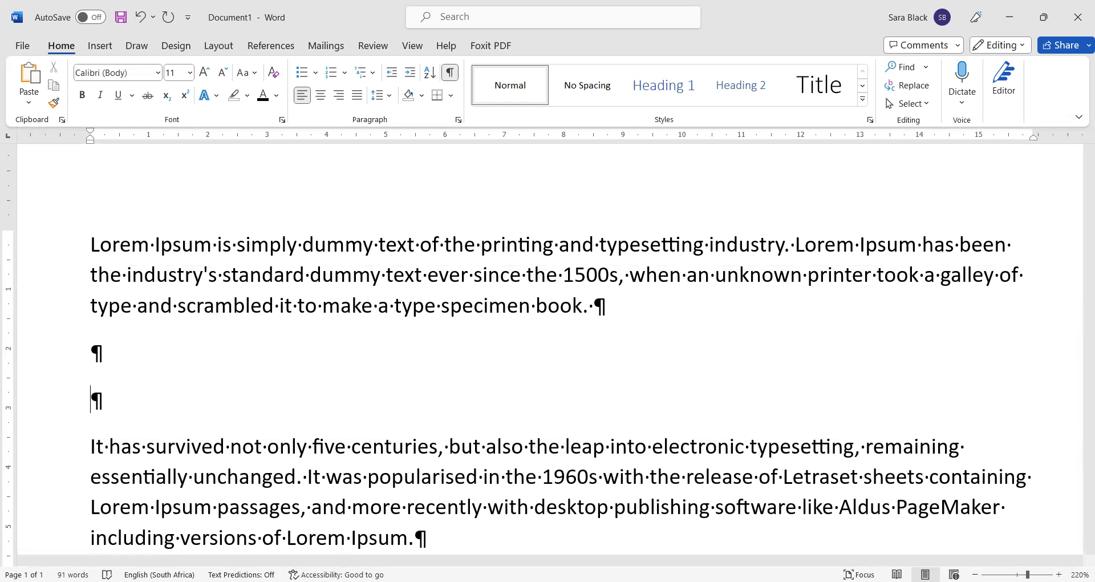
key("BackSpace")
key("BackSpace")
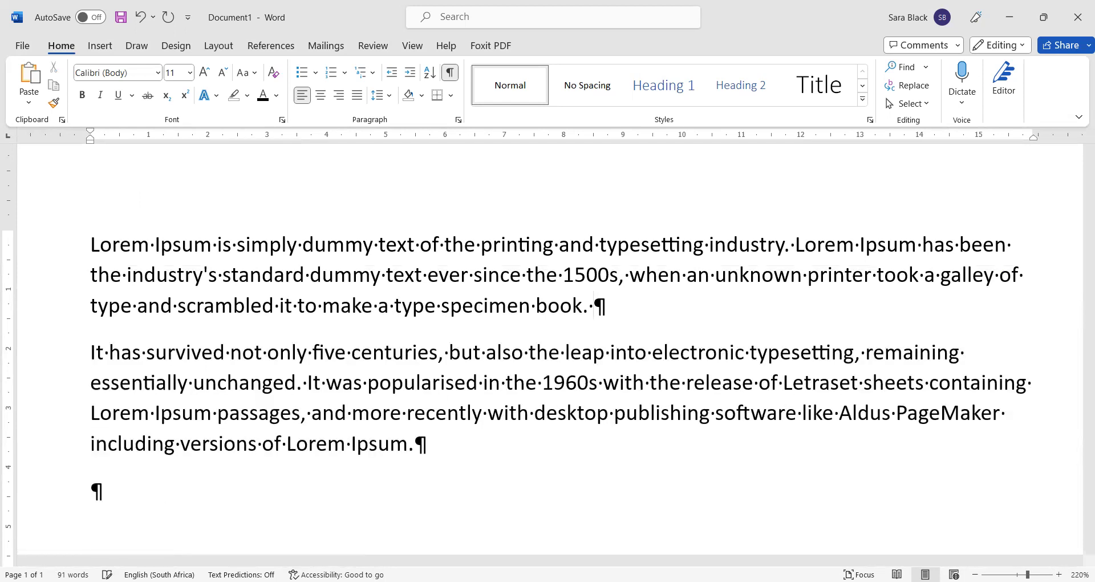
- Insert two empty paragraphs between the text paragraphs and remove them again
key("Return")
key("Return")
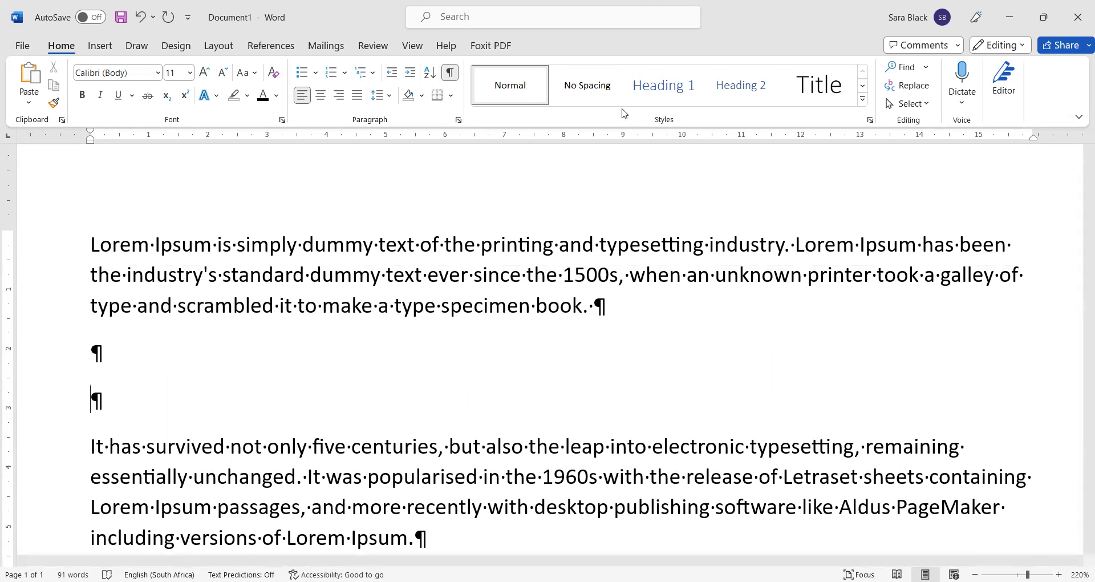
key("ctrl+h")
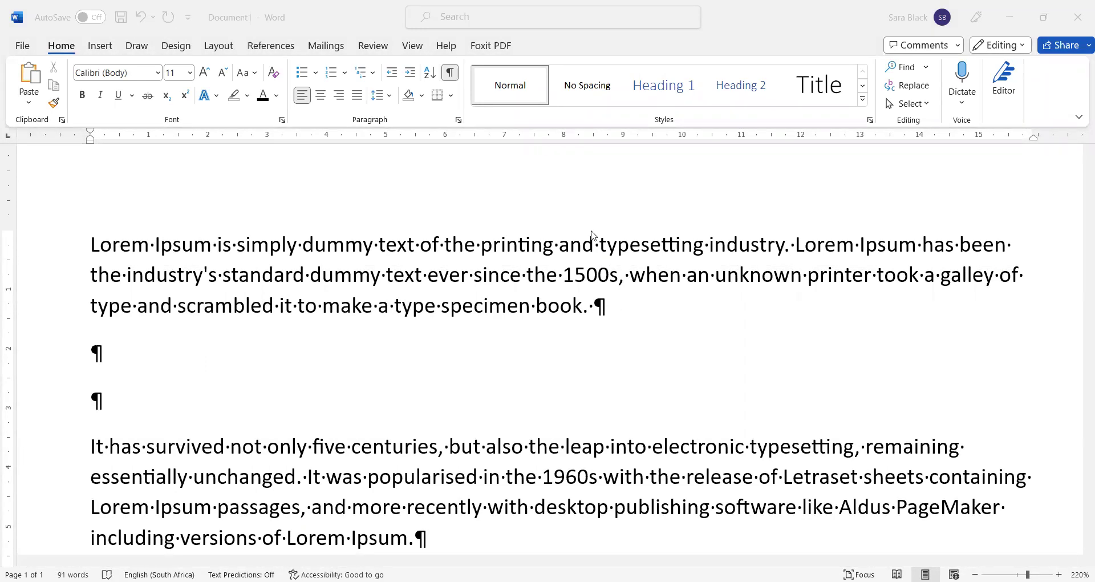
left_click(427, 277)
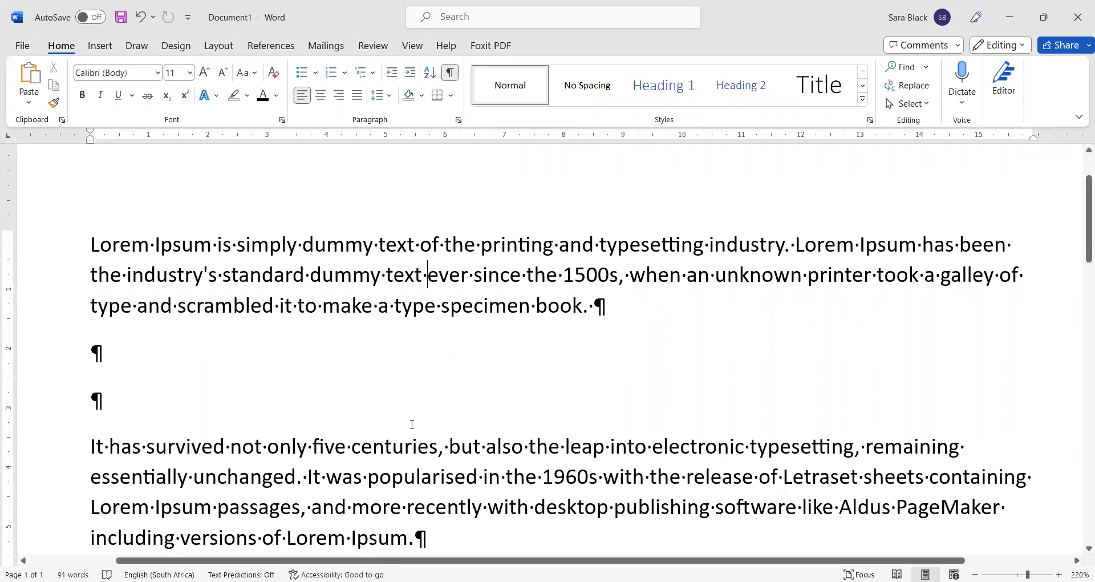
left_click(417, 400)
key("BackSpace")
key("BackSpace")
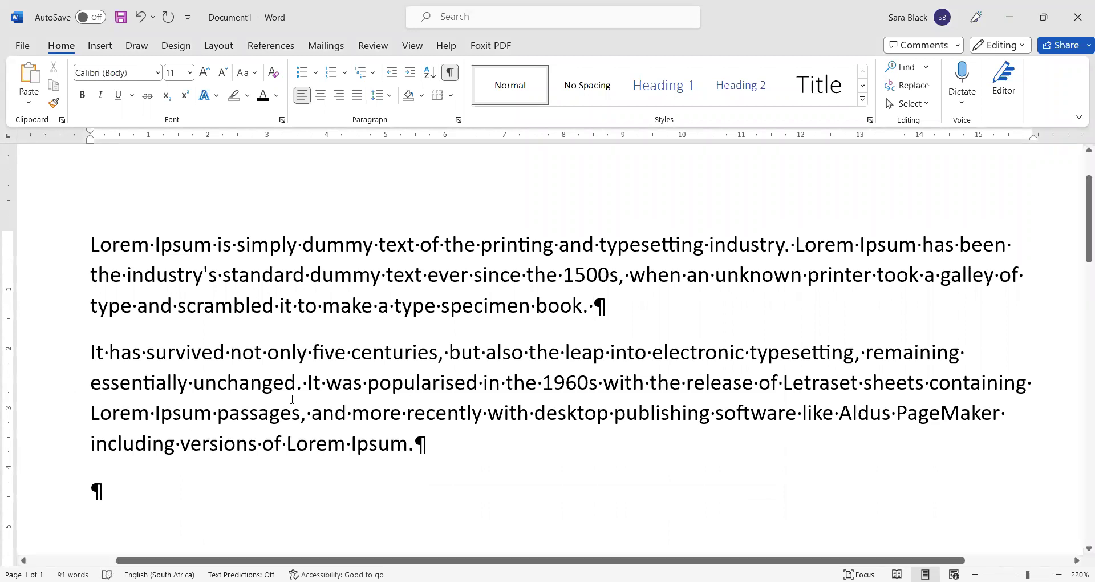
- Insert an extra space before "It was popularised", select the double space, and reduce it to a single space
left_click(307, 381)
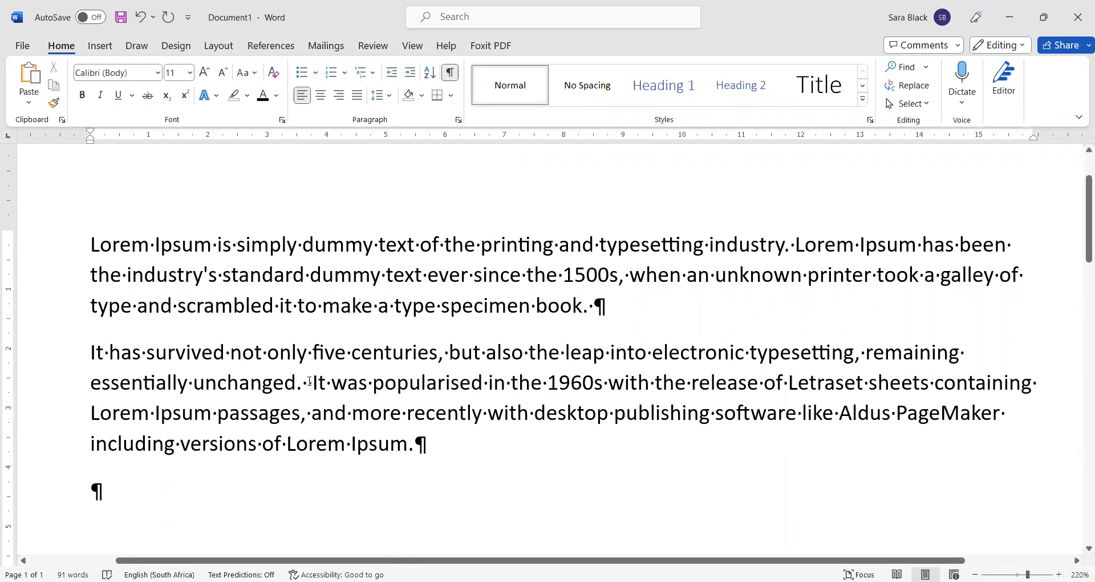
left_click_drag(302, 383, 316, 385)
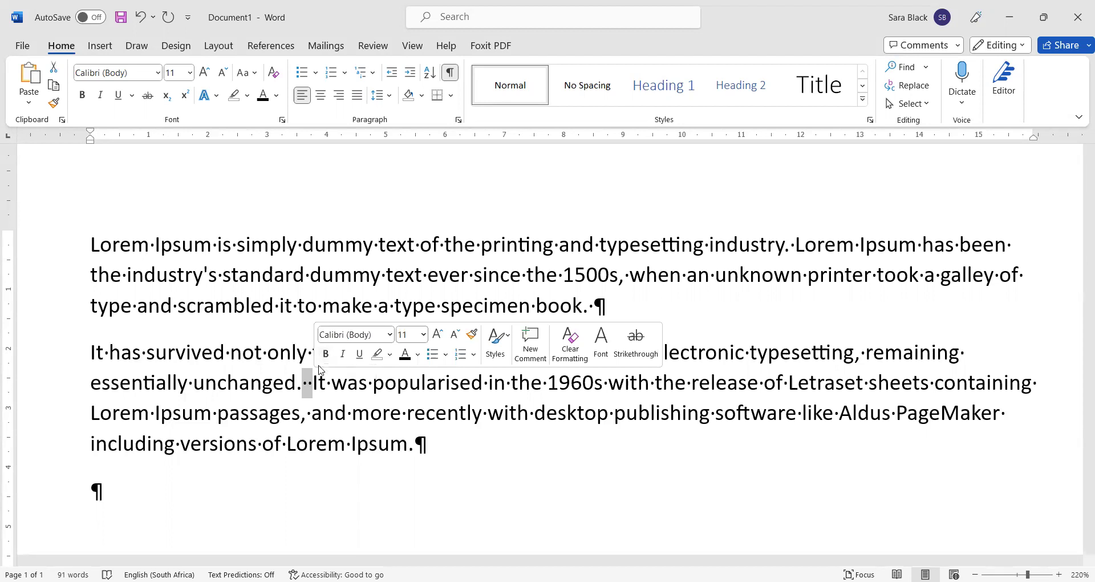
key("BackSpace")
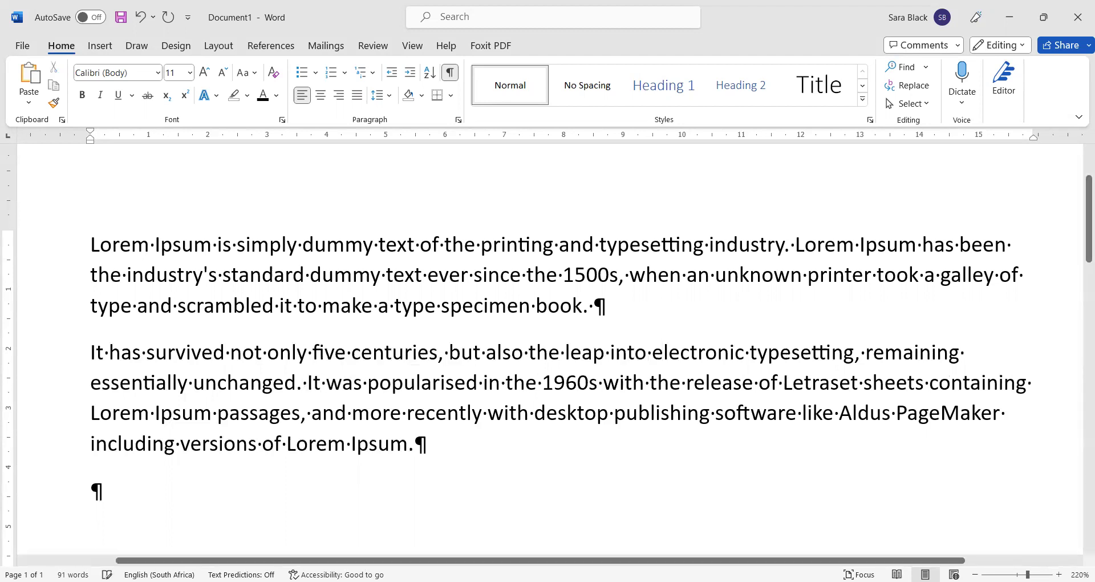
left_click(343, 382)
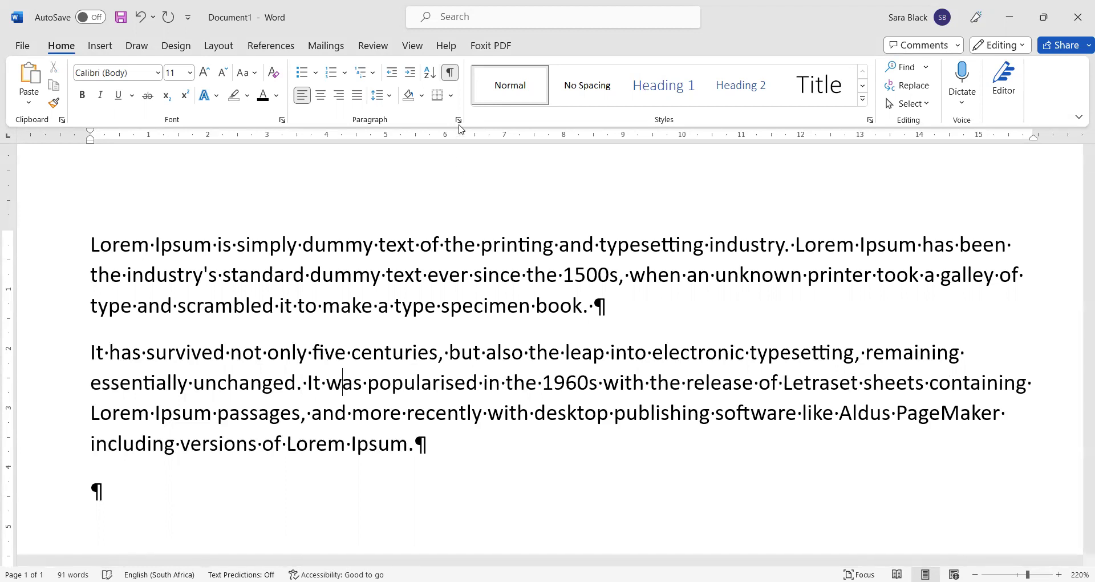
- Hide the formatting marks, select the space between "unchanged." and "It", and deselect it
key("ctrl+h")
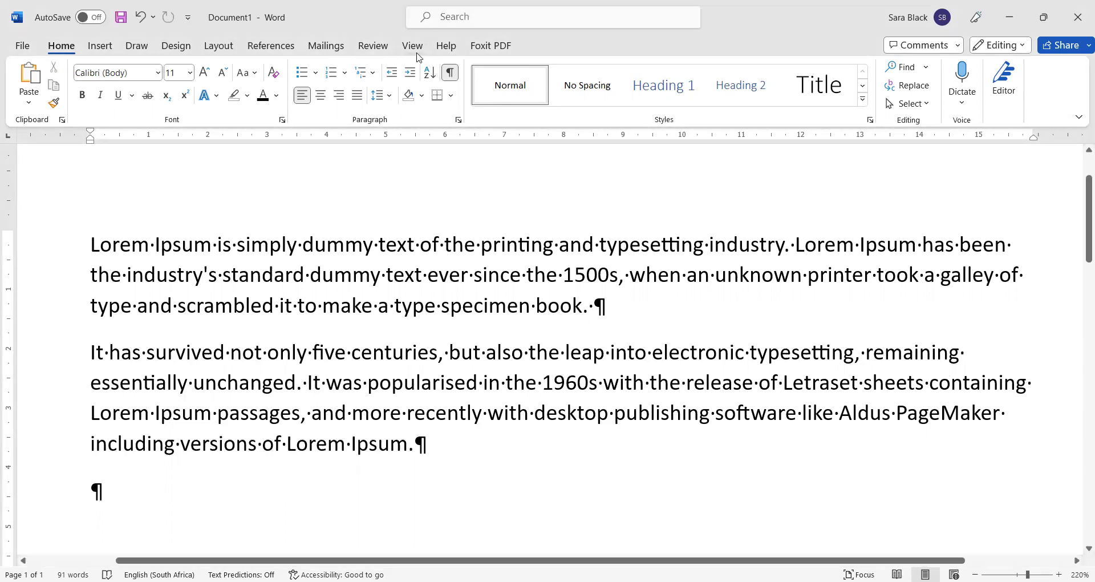
left_click(450, 73)
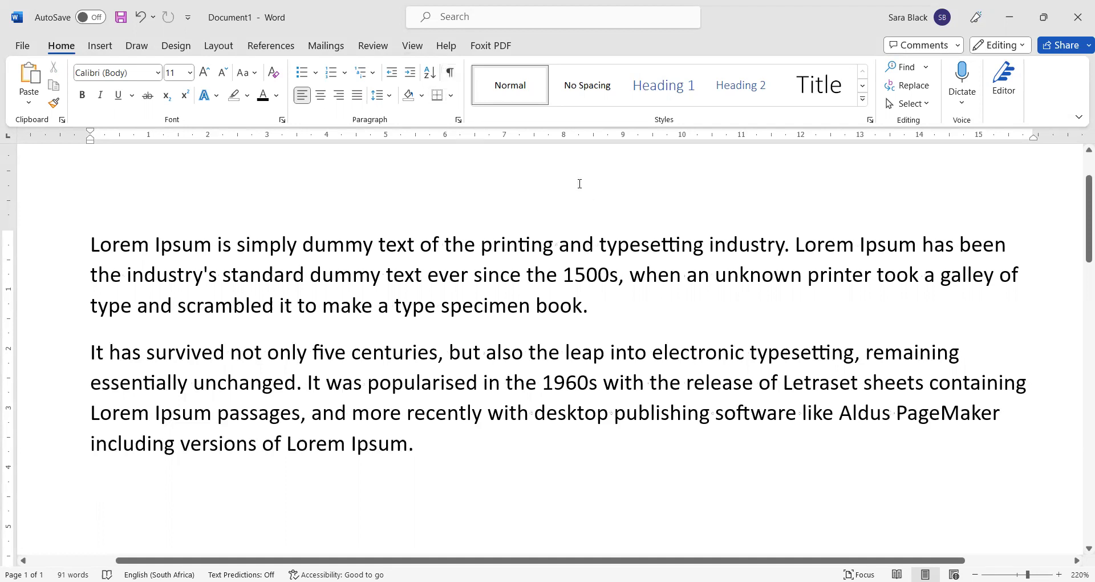
left_click_drag(301, 382, 309, 382)
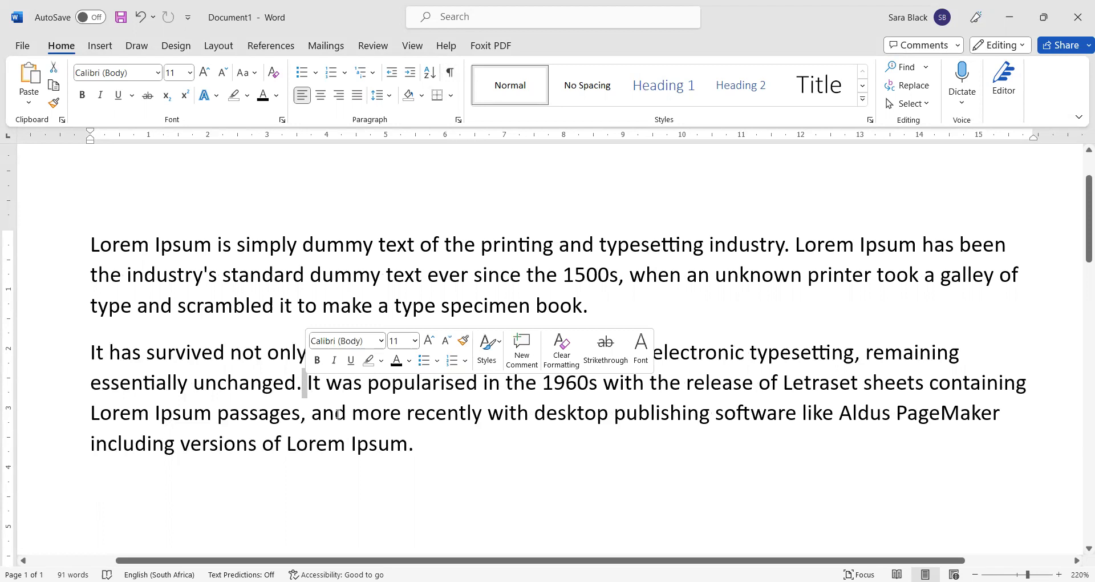
left_click(322, 421)
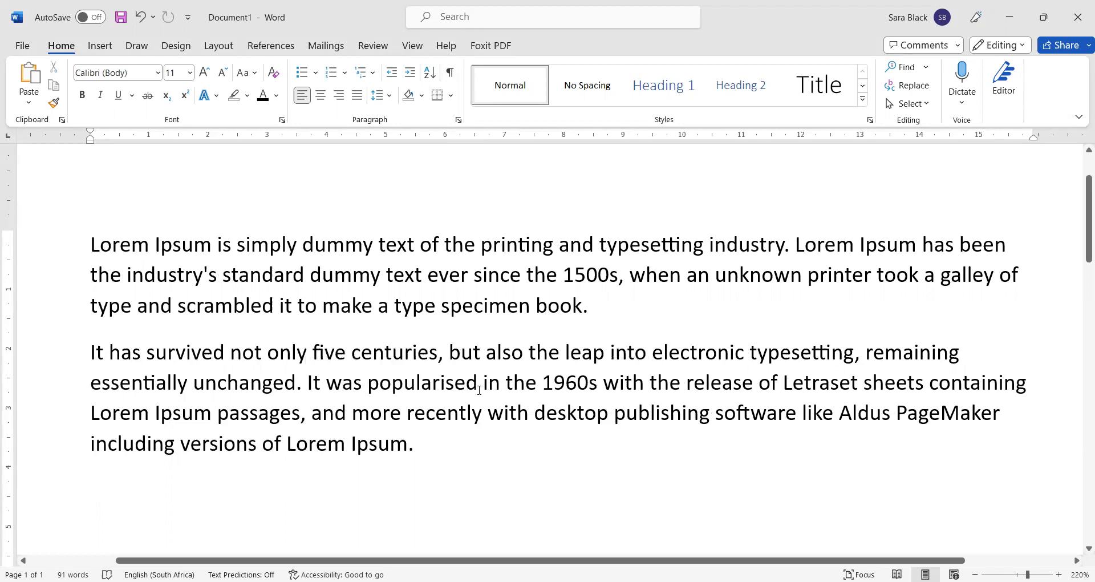
- Undo the replacement of "It" after "unchanged." and remove the extra space in front of it
double_click(314, 380)
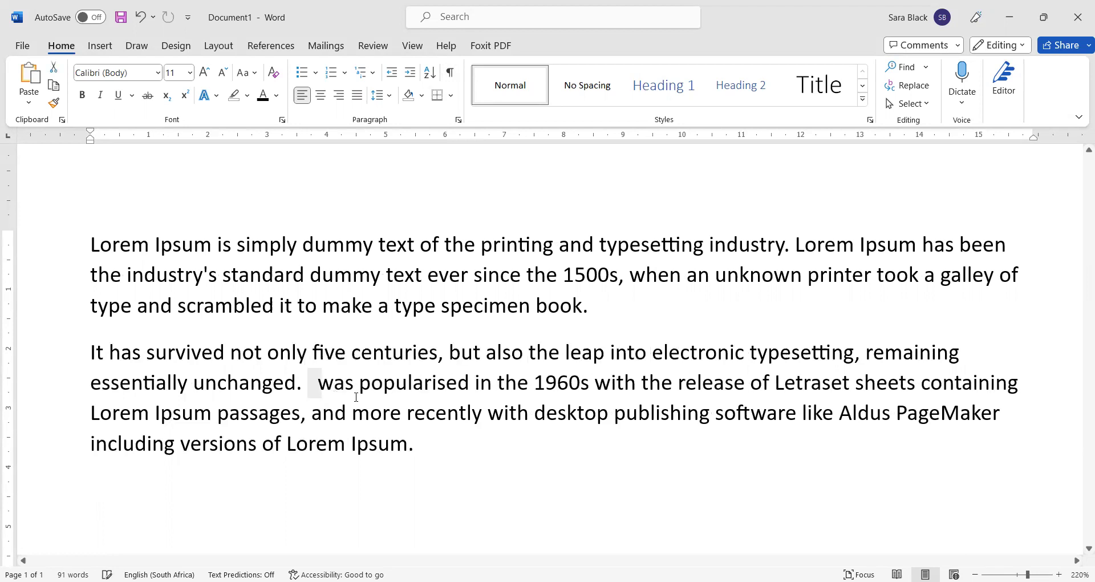
key("ctrl+z")
left_click(322, 411)
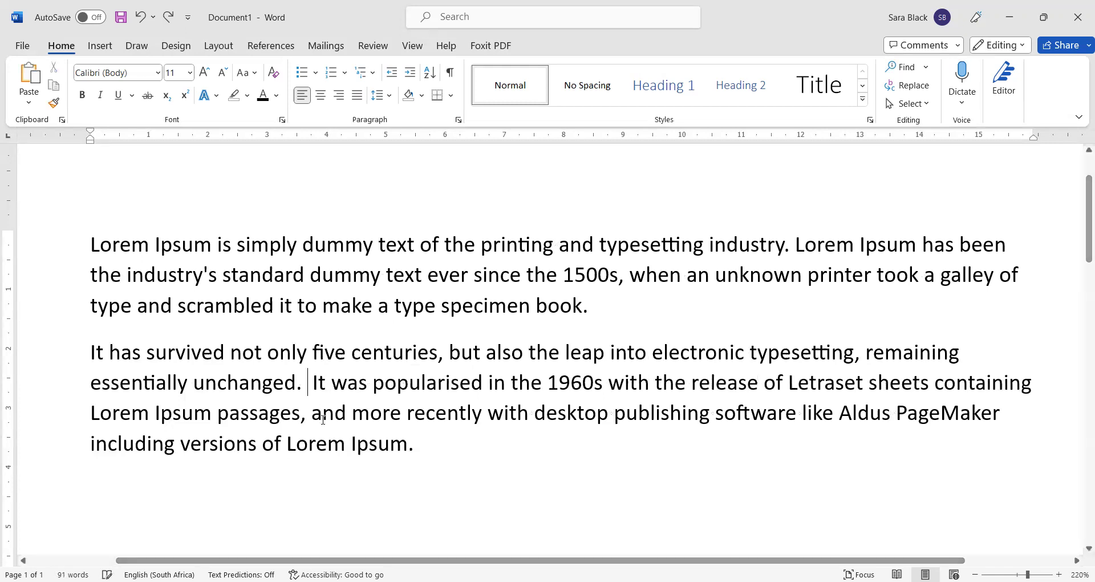
left_click(309, 383)
key("BackSpace")
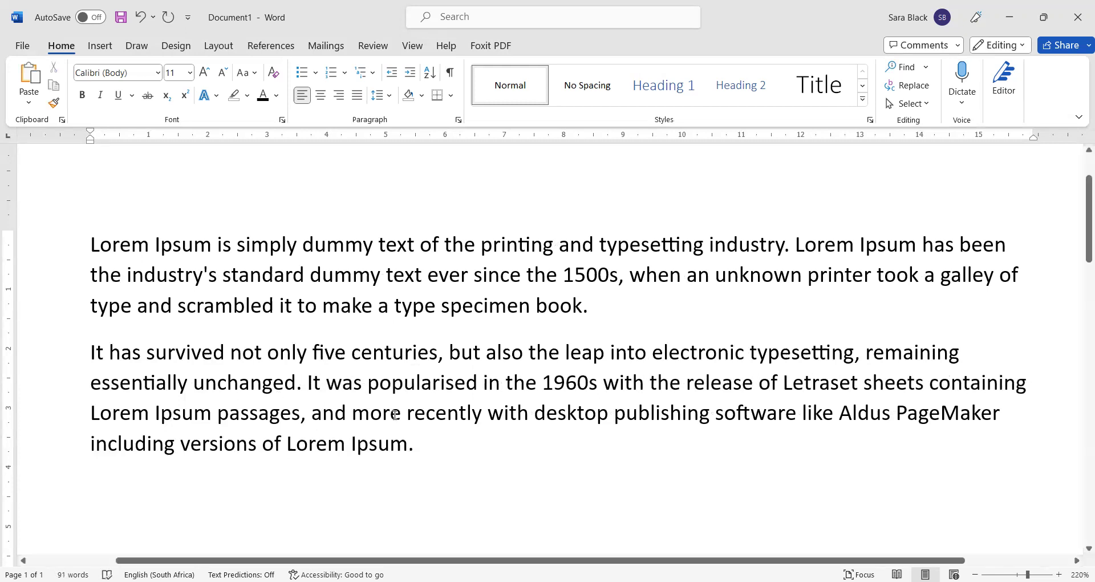
- Show the formatting marks again and delete the empty paragraph at the end of the text
left_click(422, 448)
left_click(450, 72)
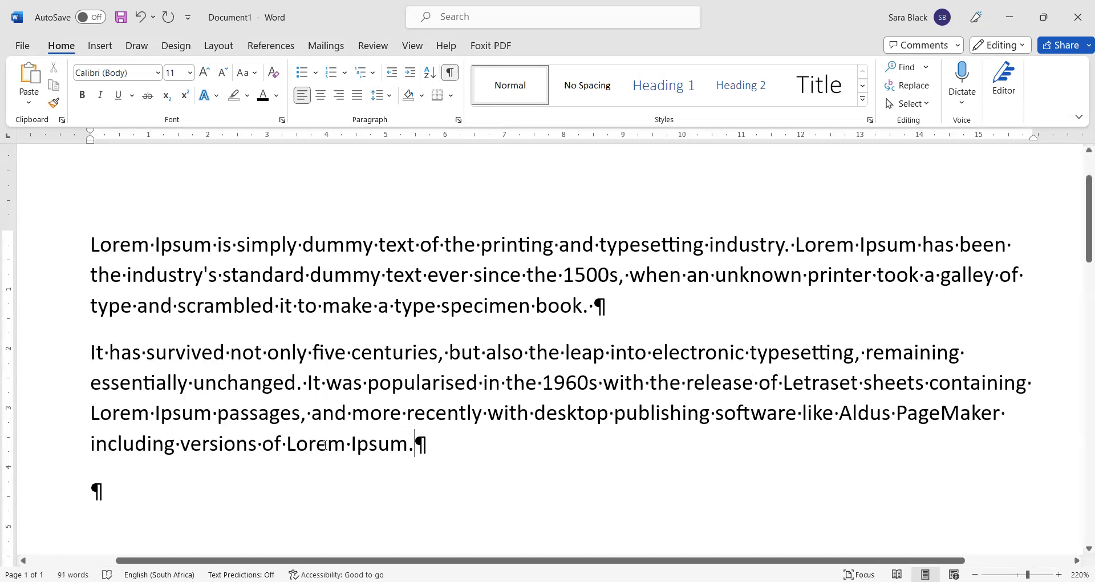
left_click(166, 491)
key("BackSpace")
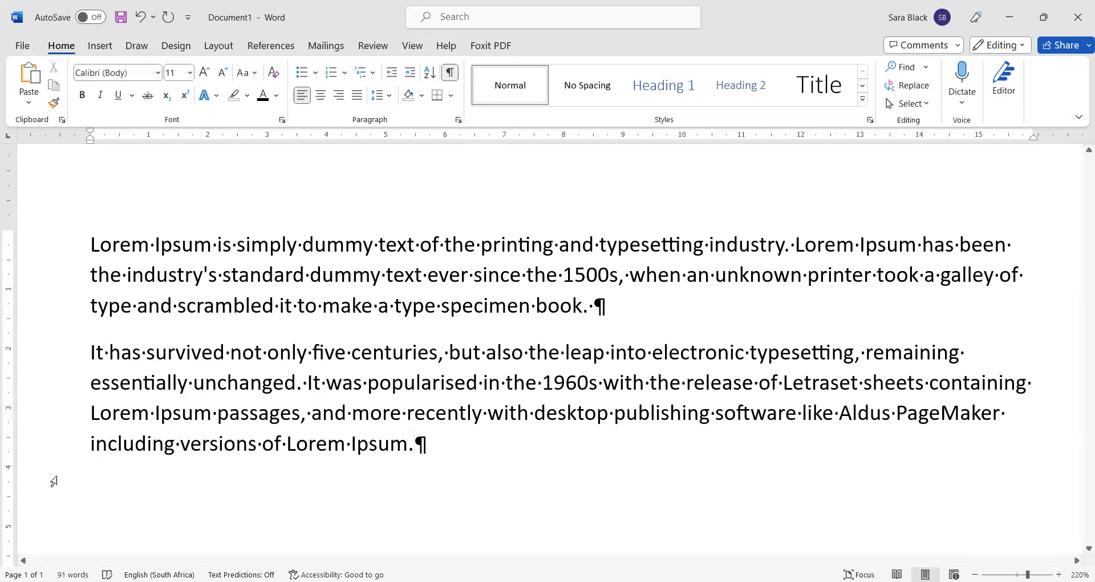
- Insert a run of spaces before "It has survived" and another run after "typesetting,"
left_click(431, 279)
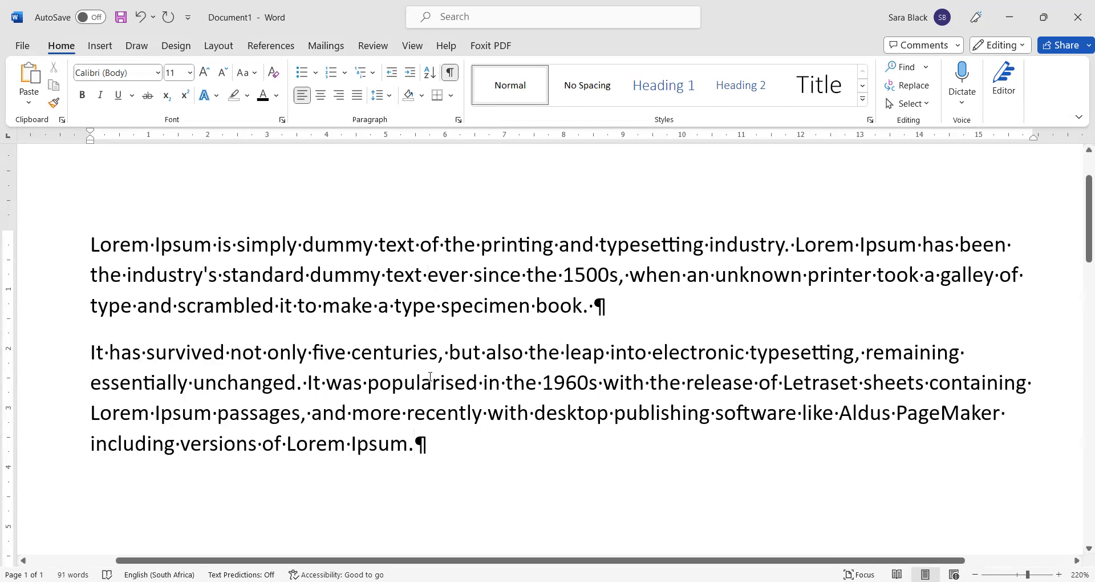
left_click(92, 352)
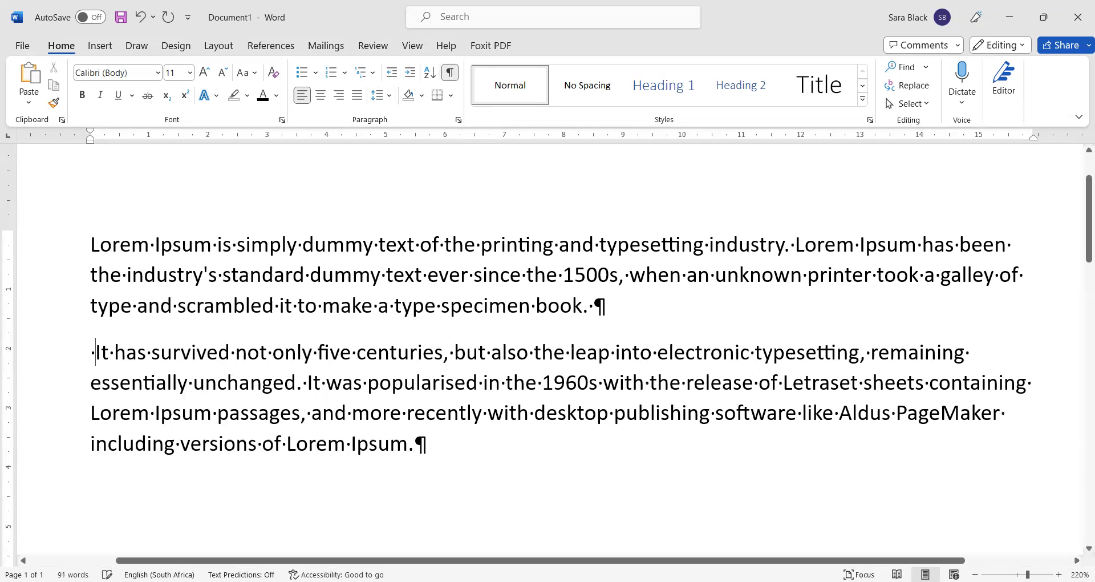
left_click(91, 383)
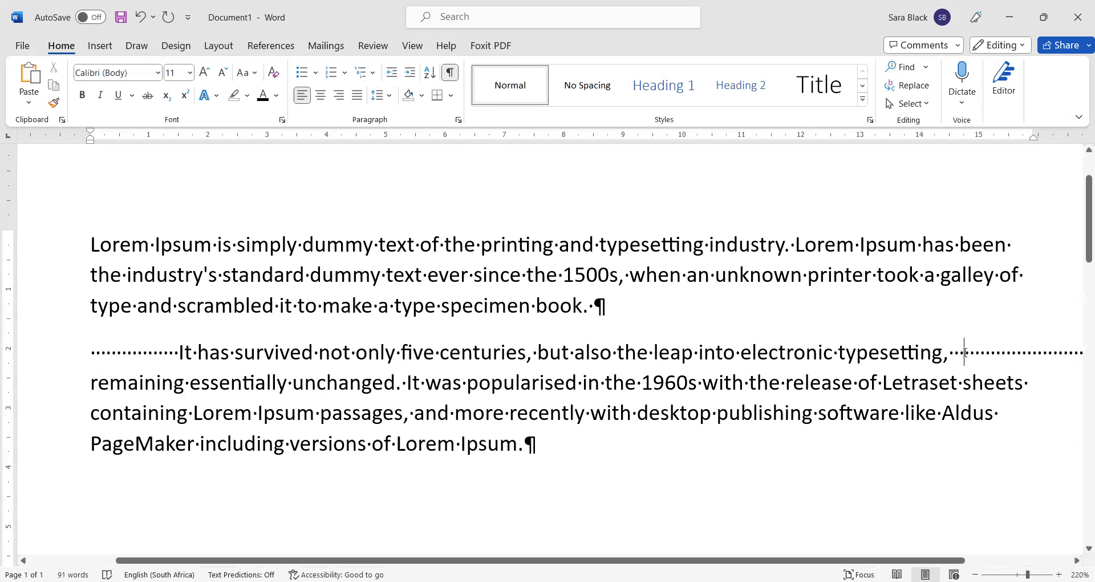
- Delete the surplus spaces after "typesetting," and at the start of the second paragraph
left_click_drag(964, 352, 1046, 352)
key("Delete")
key("Delete")
key("Delete")
key("Delete")
left_click_drag(90, 352, 214, 357)
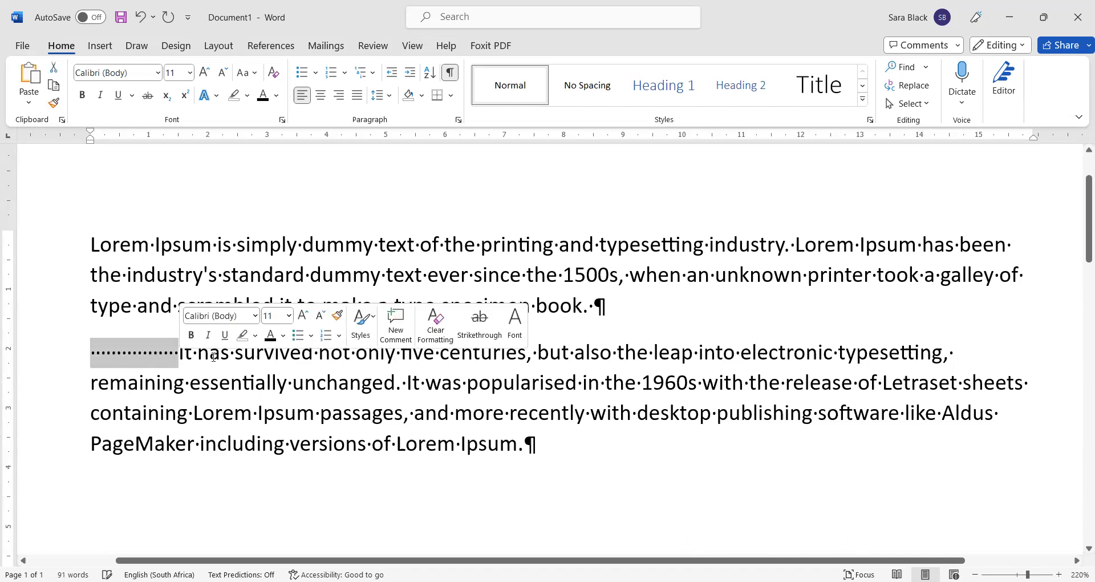
key("Delete")
- Give the second paragraph a hanging indent of about 1.25 cm and return it to the margin
left_click_drag(90, 130, 164, 141)
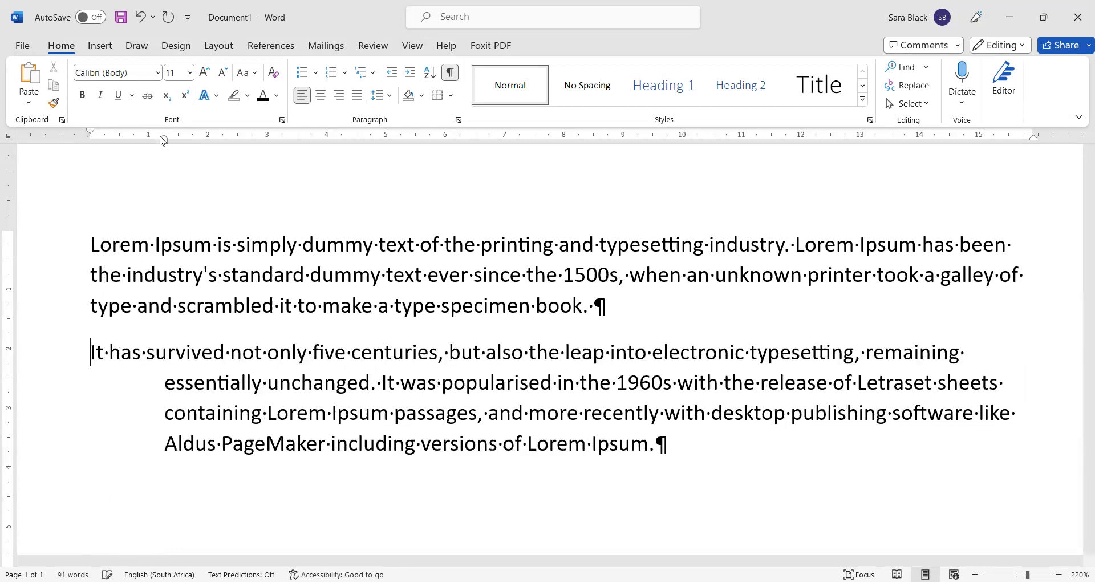
mouse_move(90, 132)
left_mouse_down()
mouse_move(164, 133)
mouse_move(90, 132)
left_mouse_up()
mouse_move(164, 141)
left_mouse_down()
mouse_move(91, 142)
mouse_move(216, 134)
mouse_move(199, 137)
left_mouse_up()
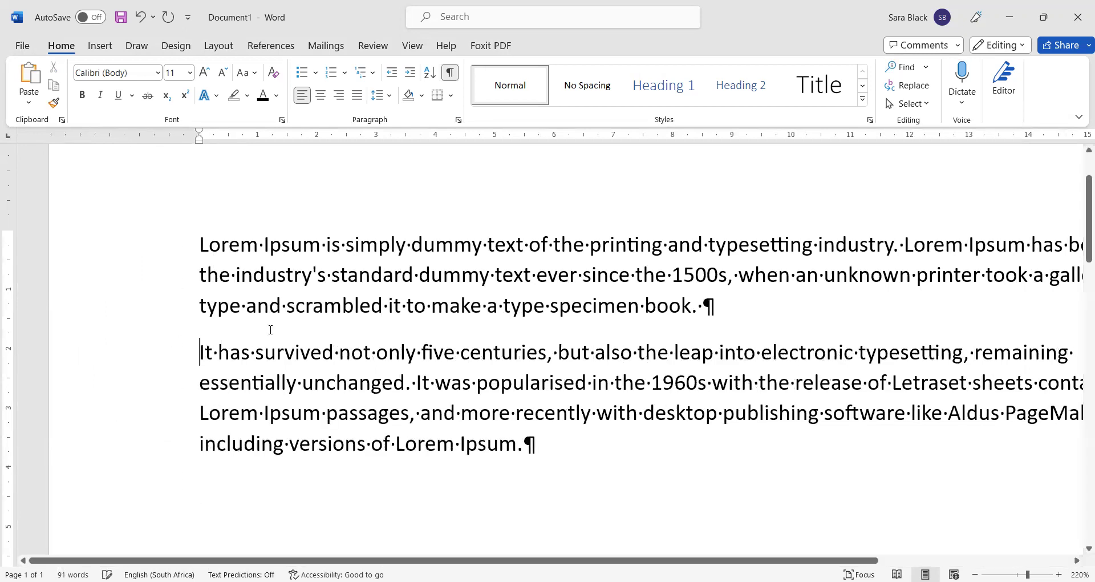
left_click_drag(359, 561, 403, 561)
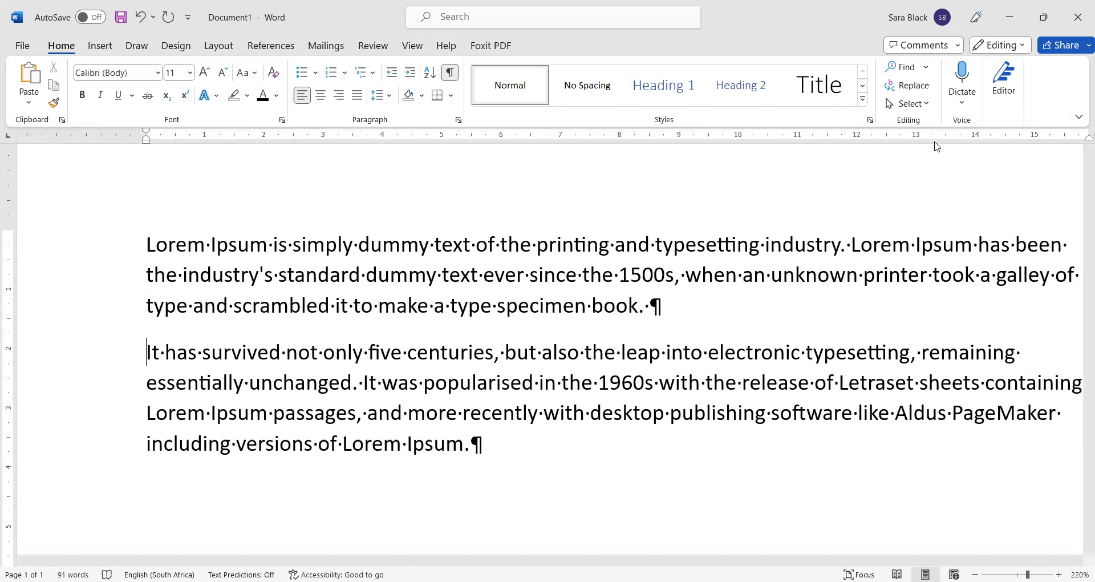
left_click(11, 138)
left_click(11, 140)
left_click(8, 136)
left_click(8, 136)
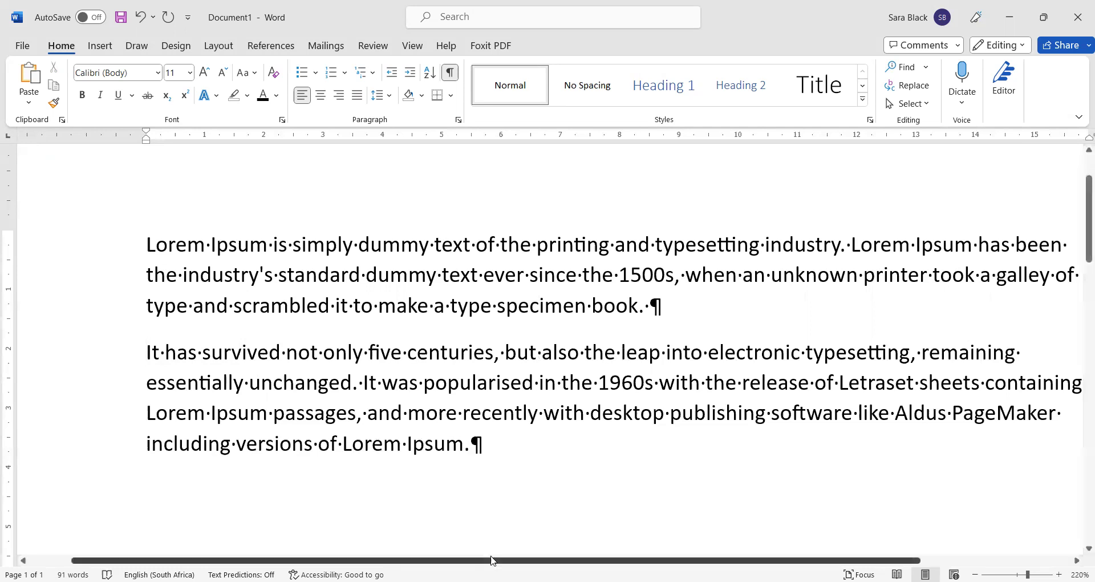
- Hide the formatting marks, select the text from "industry's" through "specimen", and deselect it
left_click_drag(473, 560, 481, 527)
left_click(363, 311)
left_click(285, 384)
key("ctrl+shift+8")
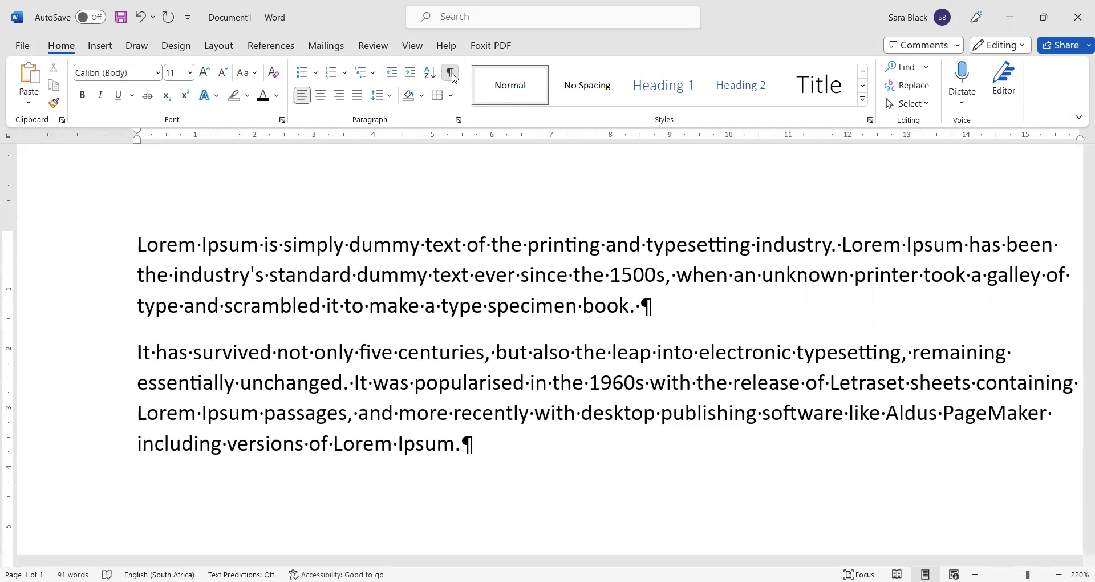
left_click_drag(231, 276, 547, 303)
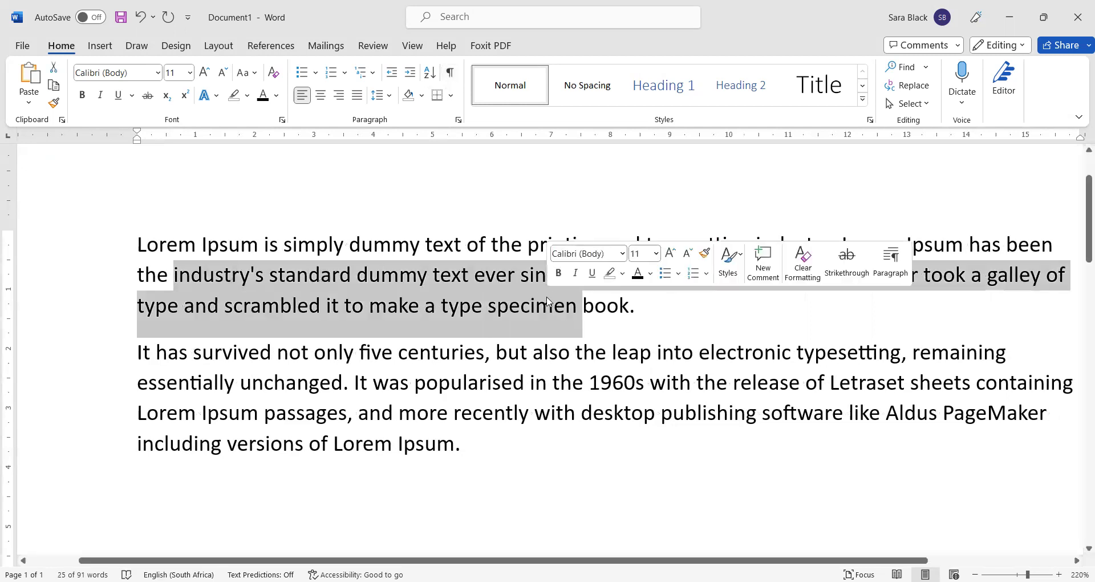
left_click(399, 275)
- In the second line's "dummy", make the "d" bold, the "u" italic and the first "m" underlined
left_click_drag(357, 275, 368, 275)
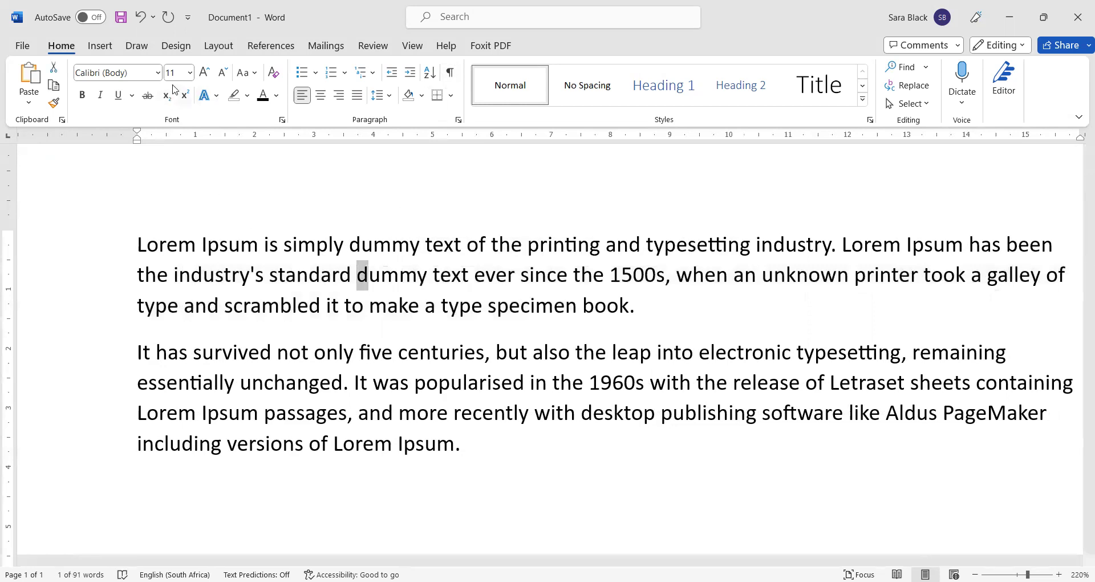
left_click(82, 95)
mouse_move(380, 276)
left_mouse_down()
mouse_move(369, 276)
mouse_move(381, 276)
left_mouse_up()
left_click(100, 95)
left_click(118, 96)
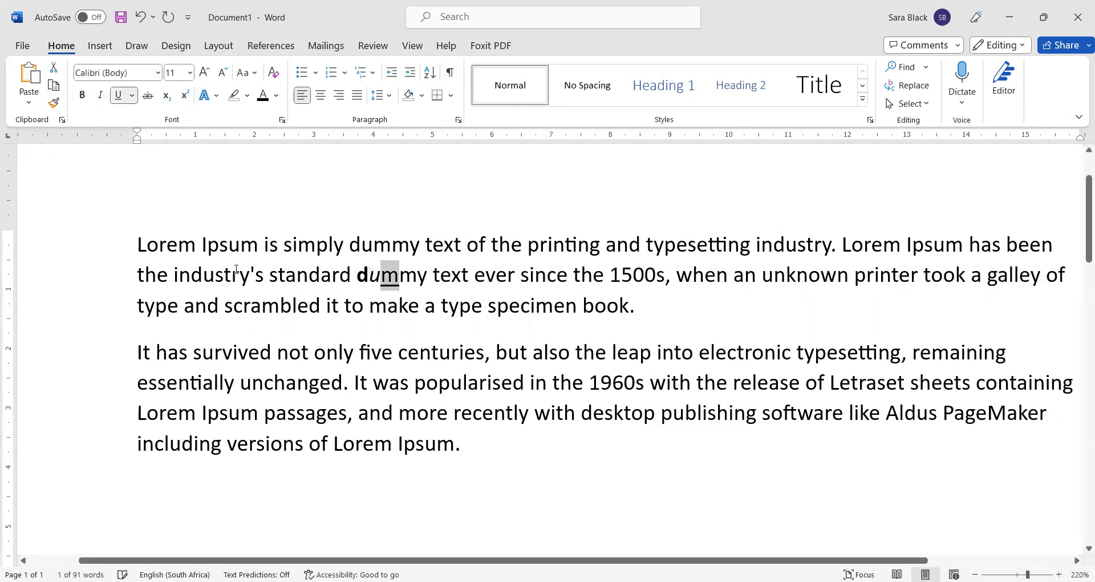
left_click(278, 265)
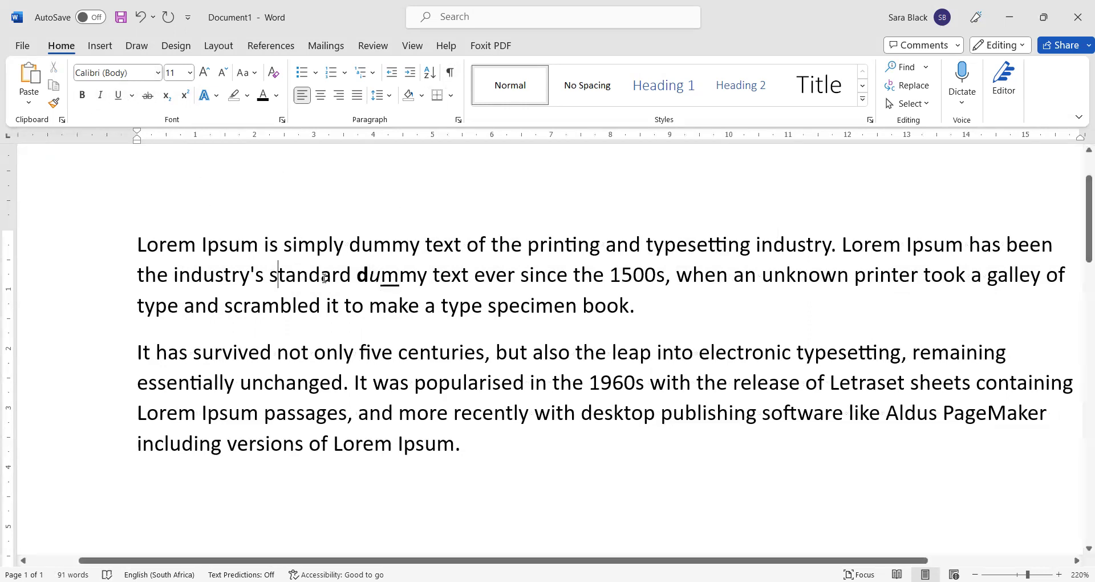